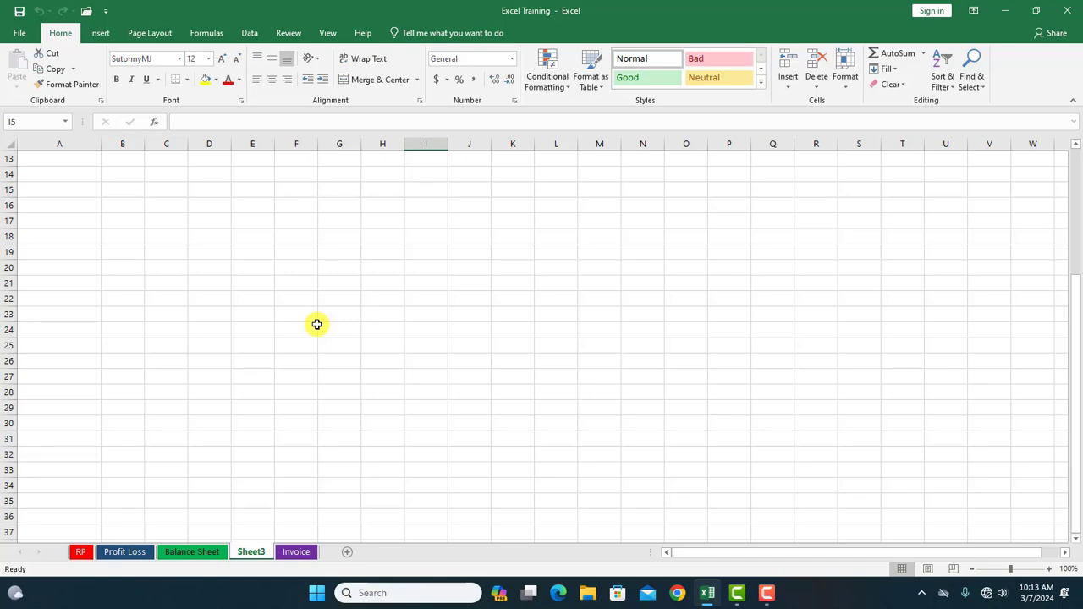
{"action": "scroll", "coordinate": [316, 324], "scroll_direction": "up", "scroll_amount": 4}
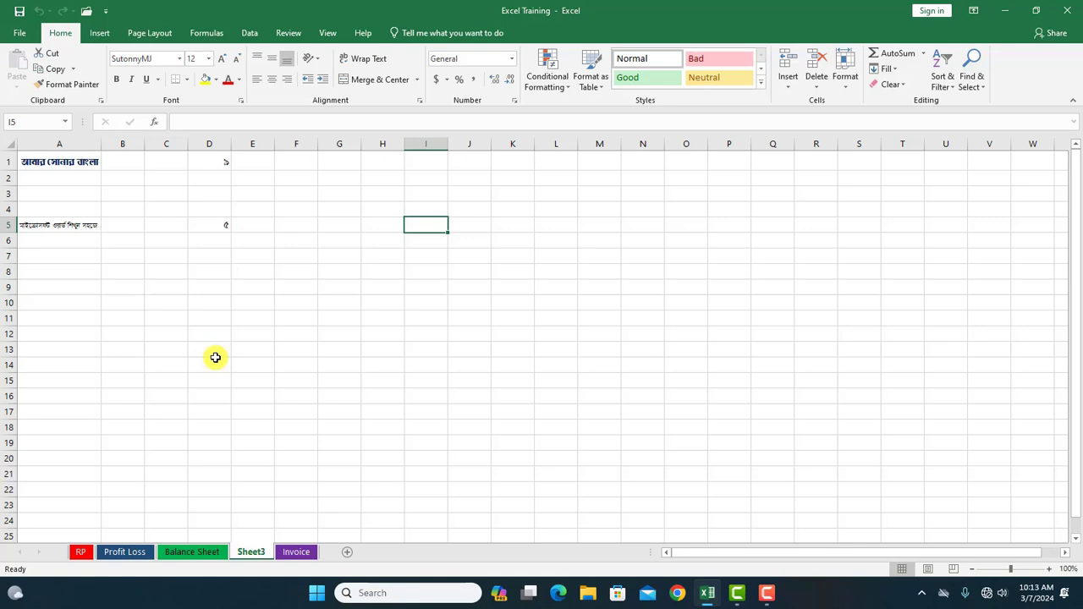
{"action": "left_click", "coordinate": [167, 213]}
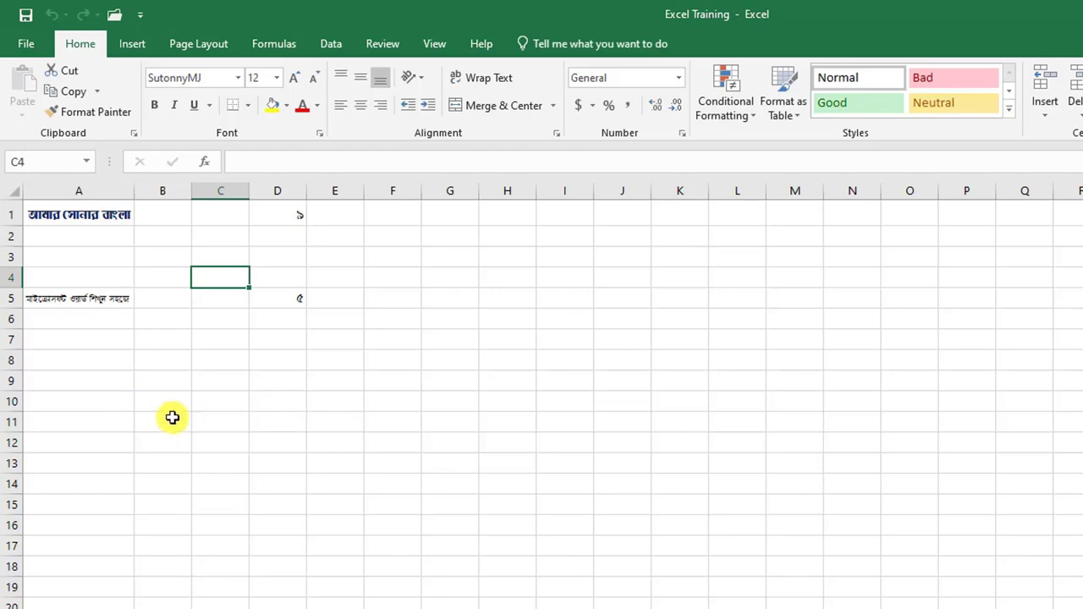
{"action": "left_click", "coordinate": [276, 378]}
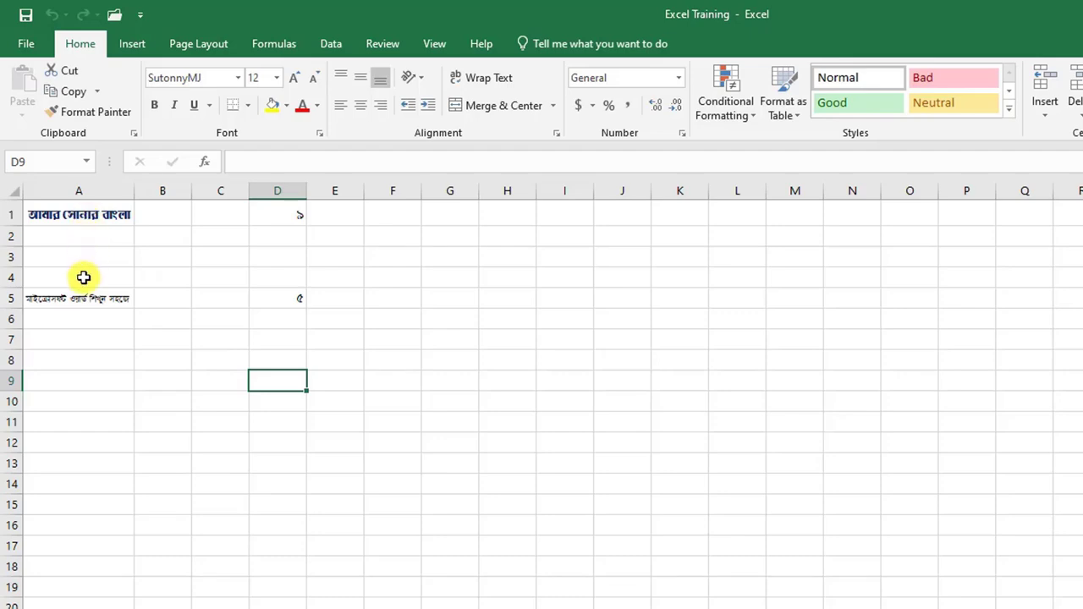
{"action": "left_click", "coordinate": [288, 215]}
{"action": "left_click_drag", "start_coordinate": [259, 305], "coordinate": [271, 319]}
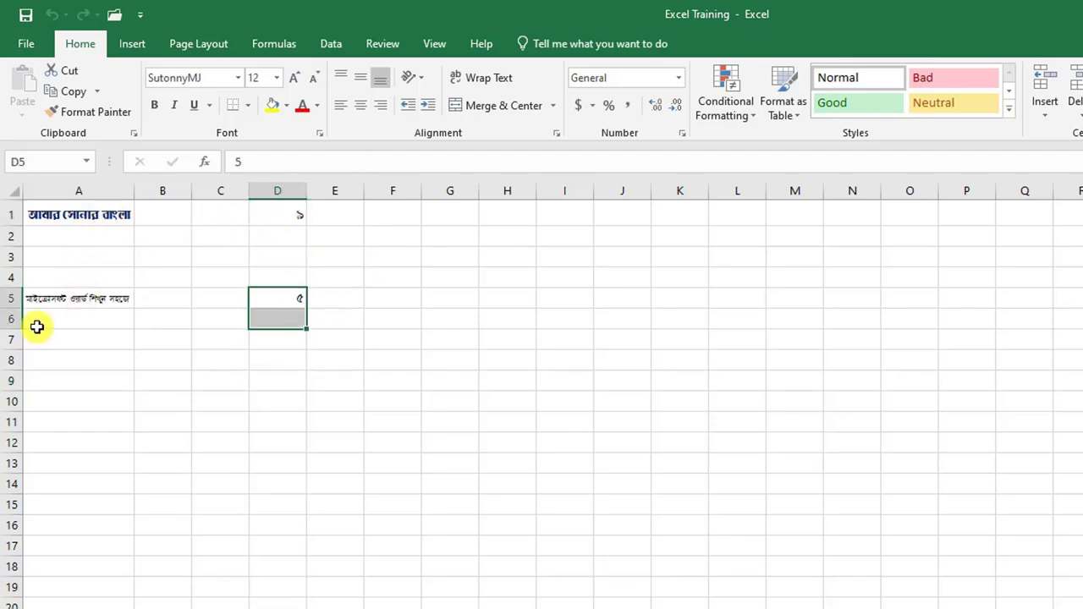
{"action": "left_click_drag", "start_coordinate": [72, 217], "coordinate": [279, 298]}
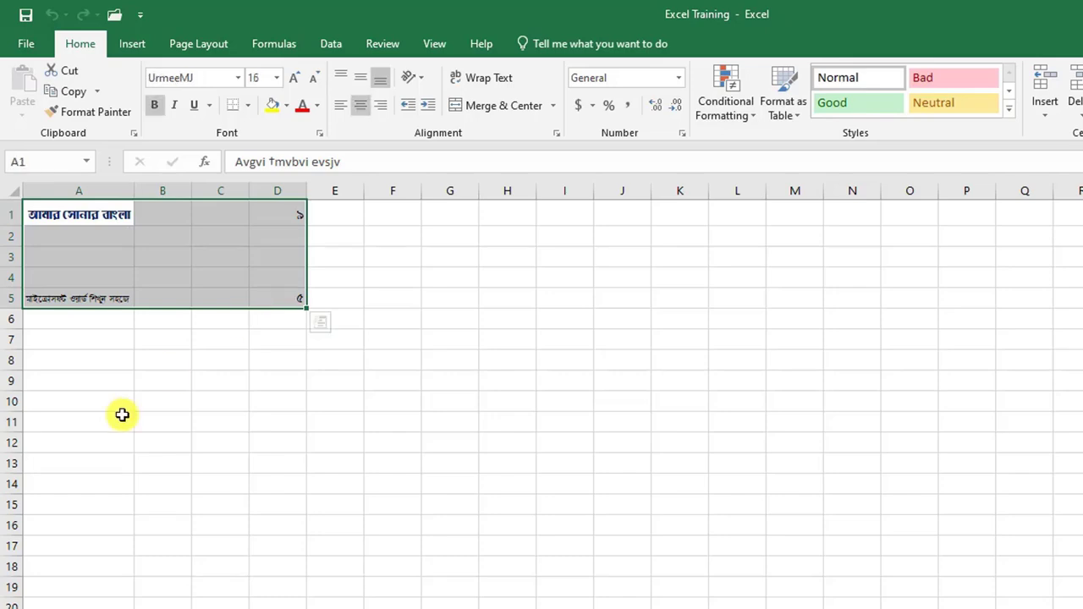
{"action": "left_click", "coordinate": [122, 415]}
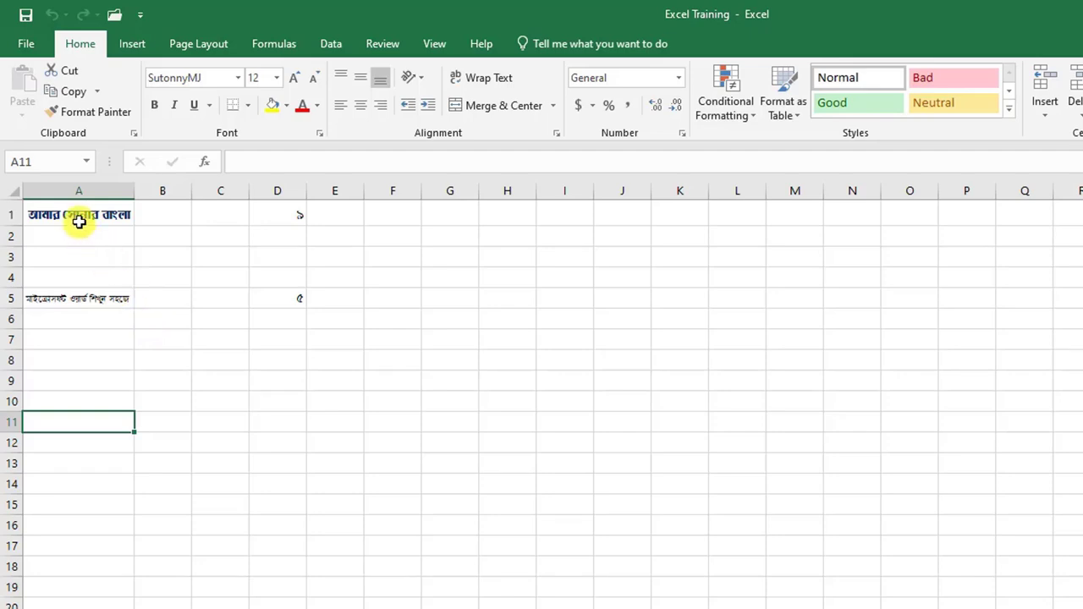
{"action": "left_click", "coordinate": [118, 221]}
{"action": "left_click_drag", "start_coordinate": [128, 225], "coordinate": [273, 302]}
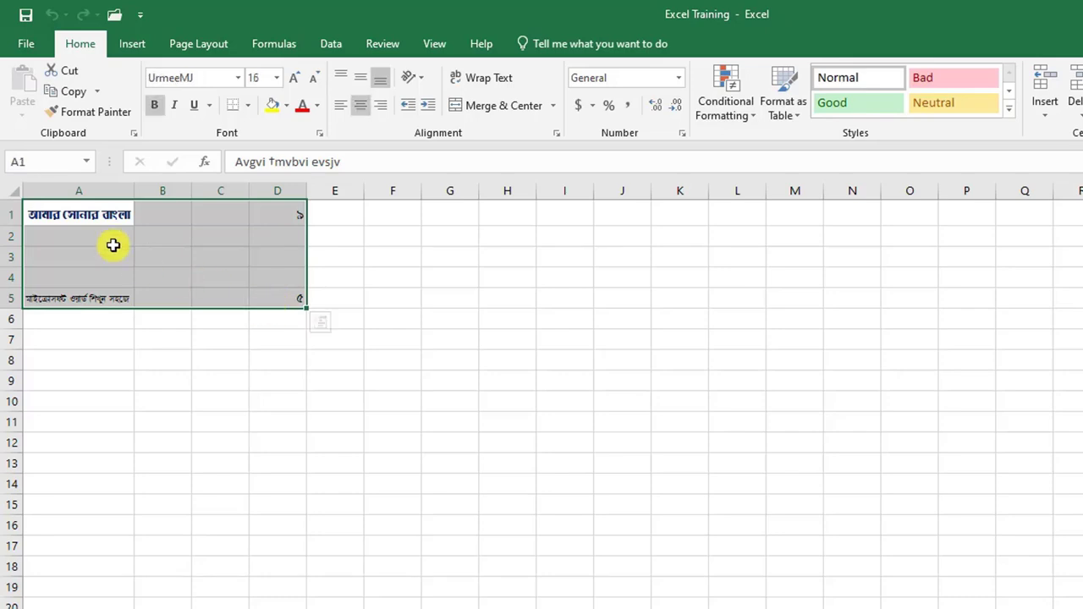
Step: Apply a bottom border to the range A1:D5 on Sheet3
{"action": "left_click", "coordinate": [84, 214]}
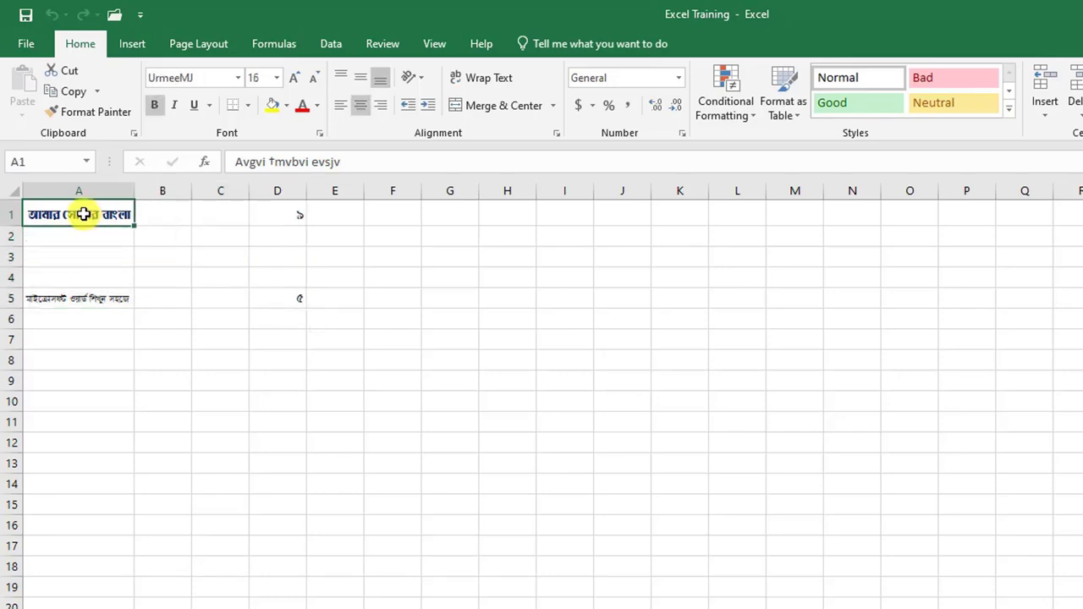
{"action": "left_click_drag", "start_coordinate": [84, 214], "coordinate": [276, 296]}
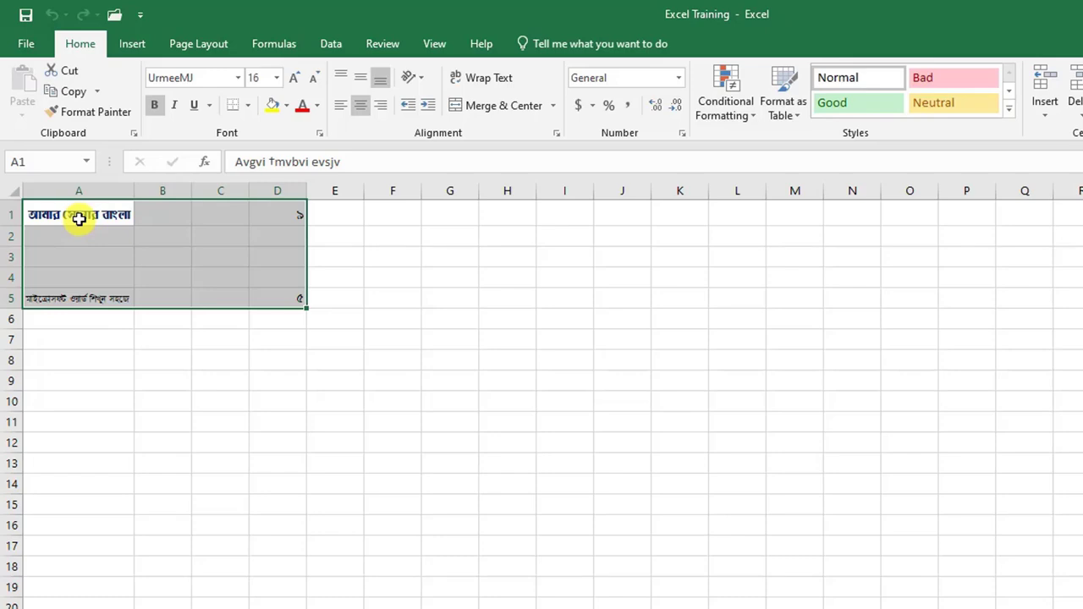
{"action": "left_click_drag", "start_coordinate": [79, 218], "coordinate": [272, 299]}
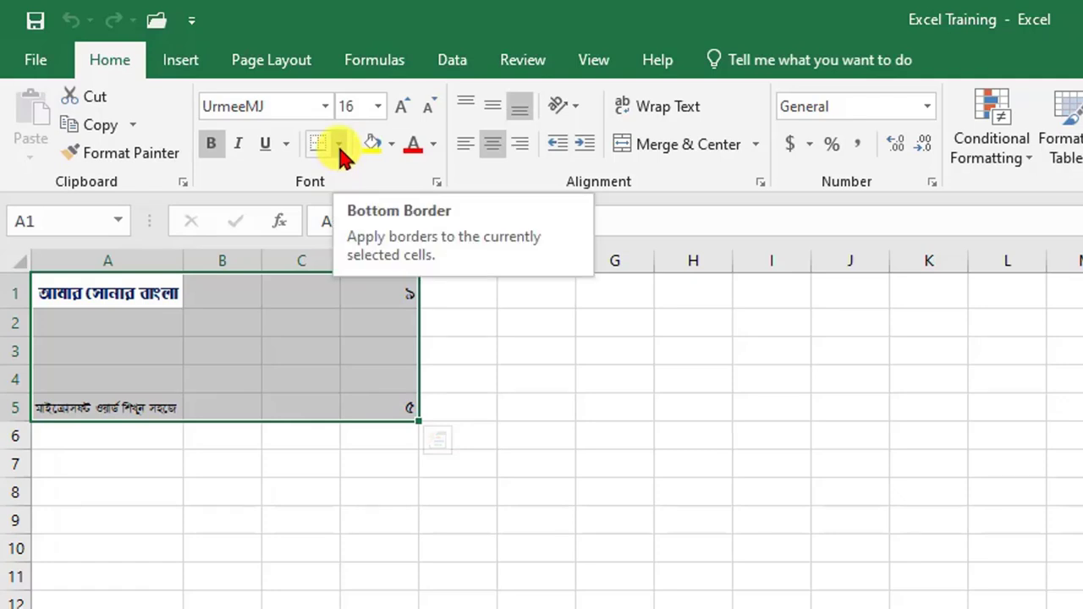
{"action": "left_click", "coordinate": [340, 146]}
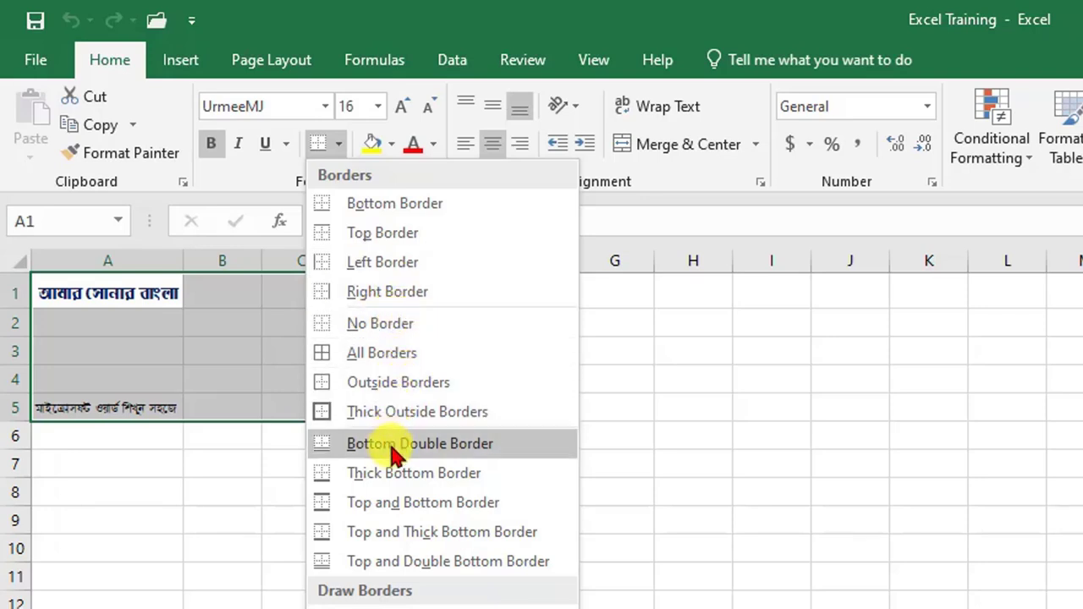
{"action": "left_click", "coordinate": [410, 206]}
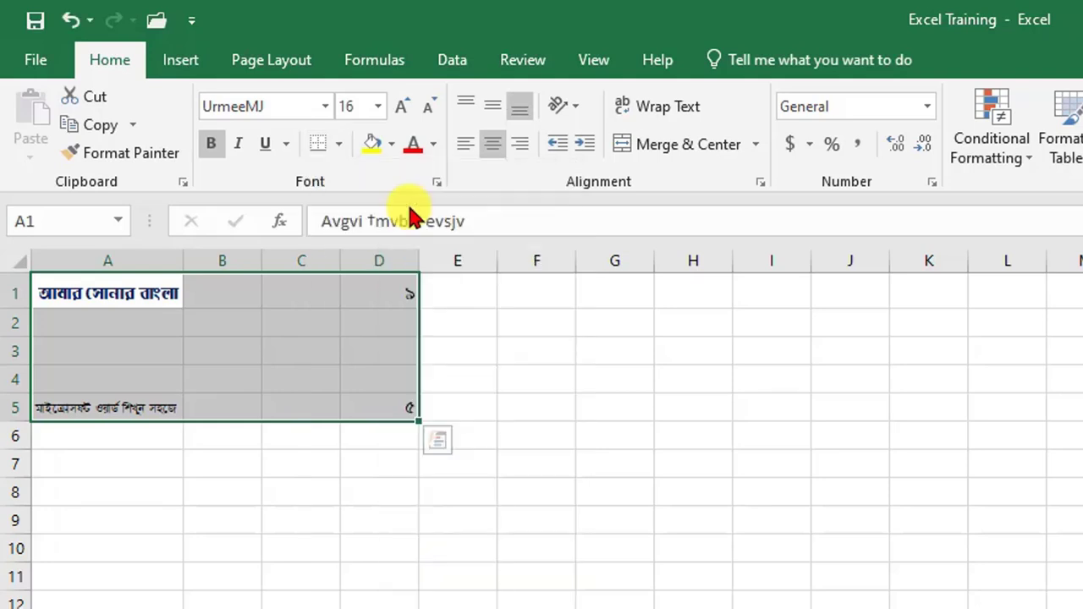
{"action": "left_click", "coordinate": [244, 584]}
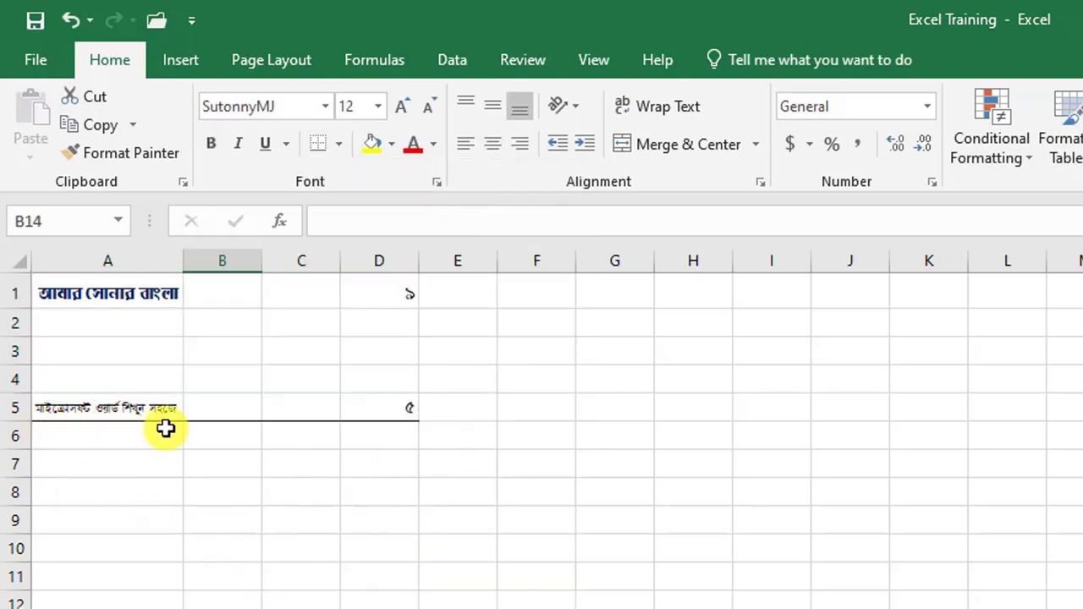
Step: Apply All Borders to the range A1:D5 so that every cell in it is outlined
{"action": "left_click_drag", "start_coordinate": [110, 294], "coordinate": [368, 407]}
{"action": "right_click", "coordinate": [369, 408]}
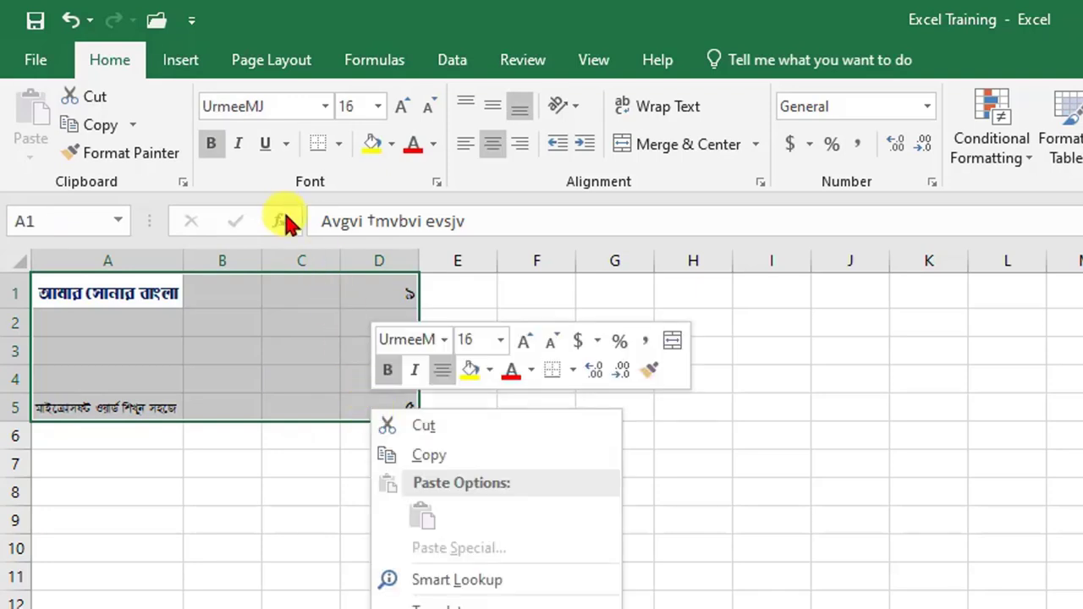
{"action": "left_click", "coordinate": [339, 144]}
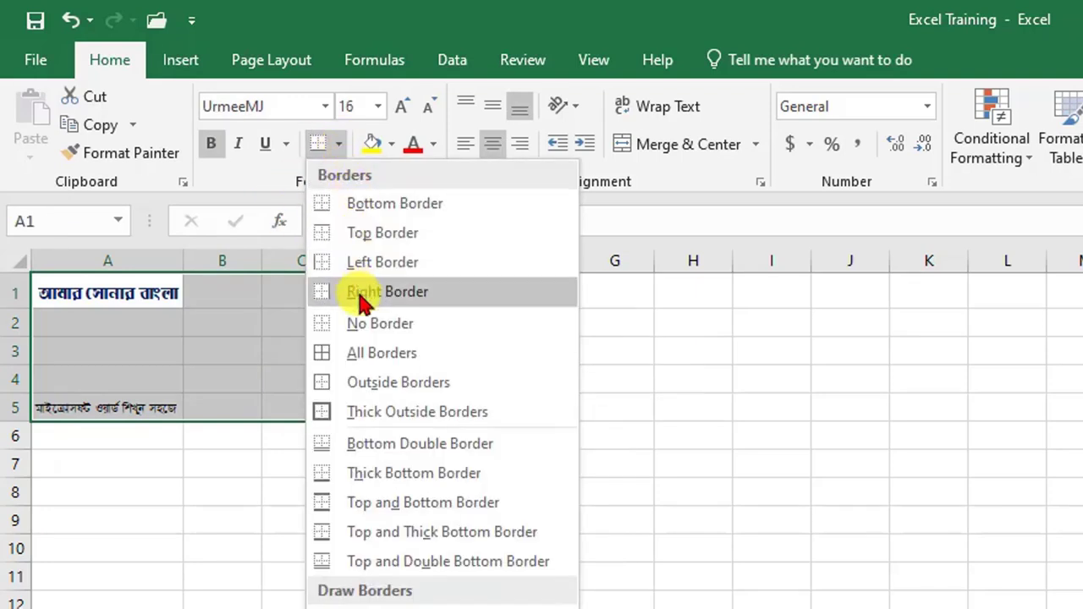
{"action": "left_click", "coordinate": [379, 354]}
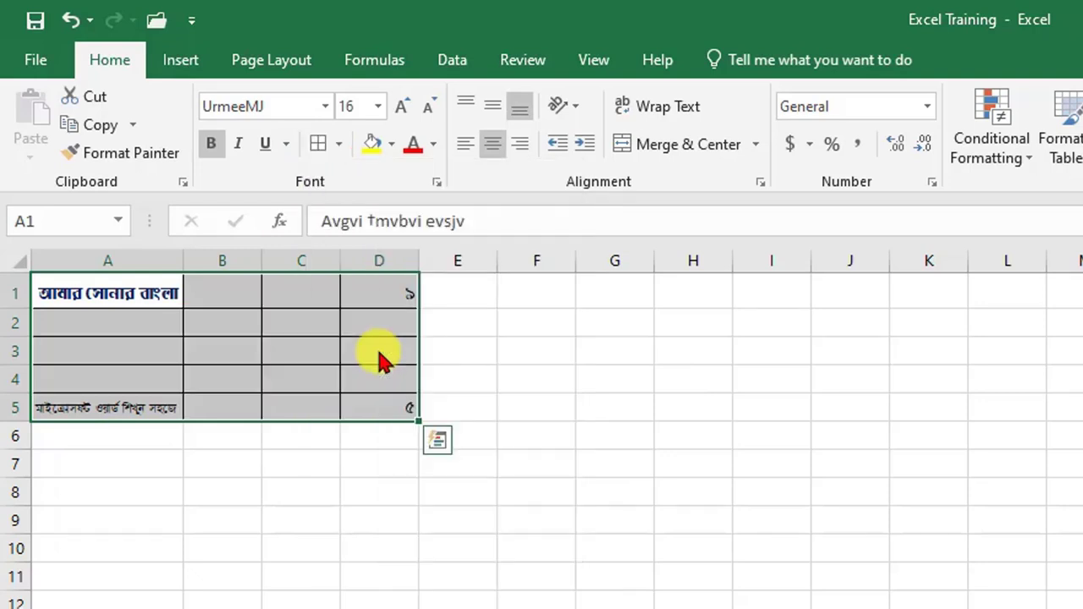
{"action": "left_click", "coordinate": [312, 498]}
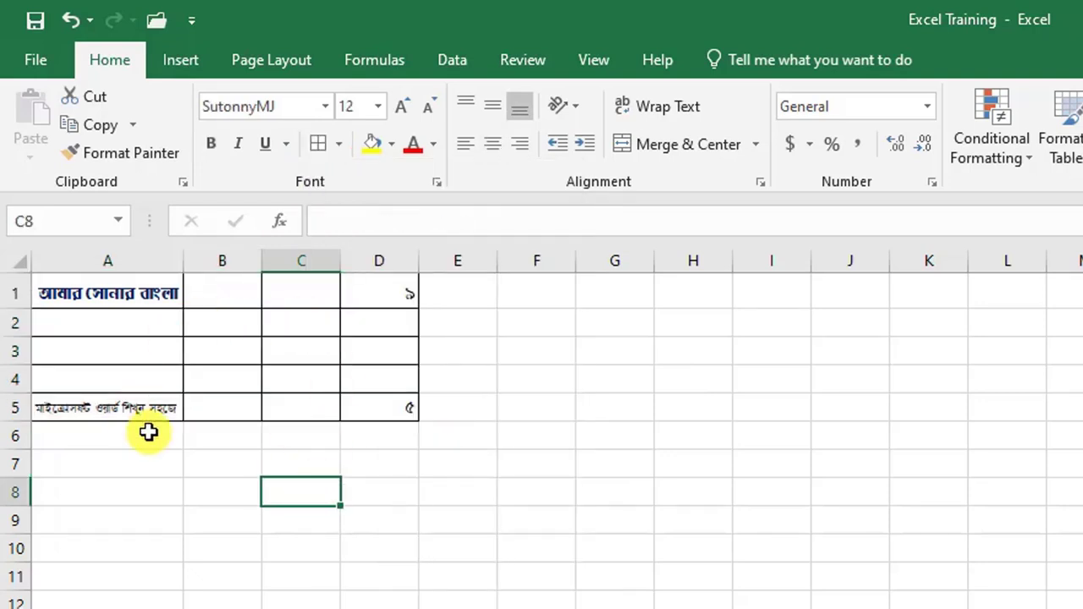
Step: Remove only the bottom border of heading cell A1 through its Format Cells border settings
{"action": "scroll", "coordinate": [157, 491], "scroll_direction": "up", "scroll_amount": 5}
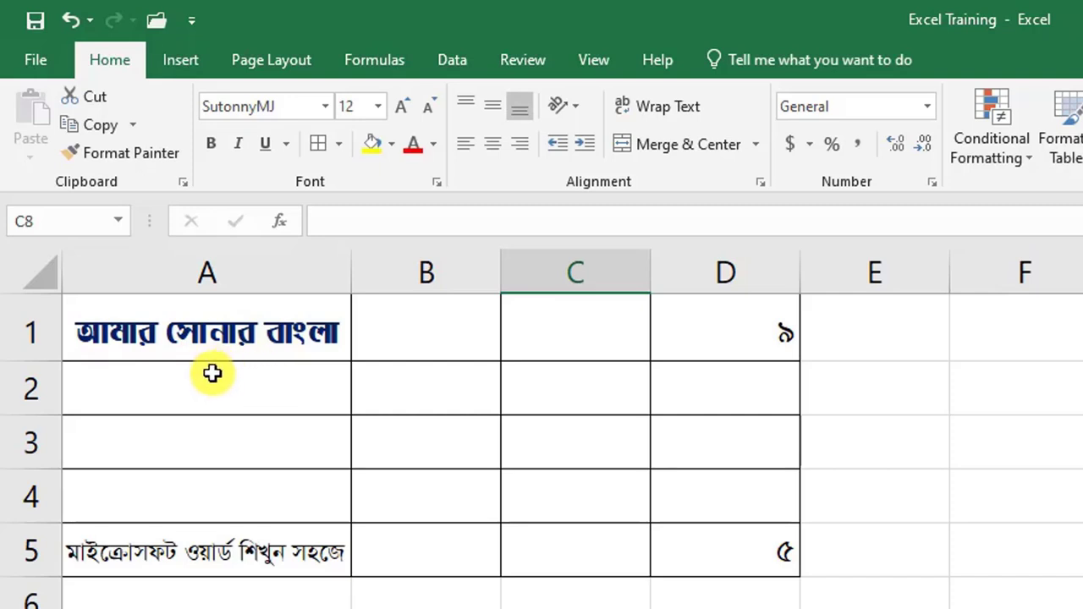
{"action": "left_click", "coordinate": [171, 338]}
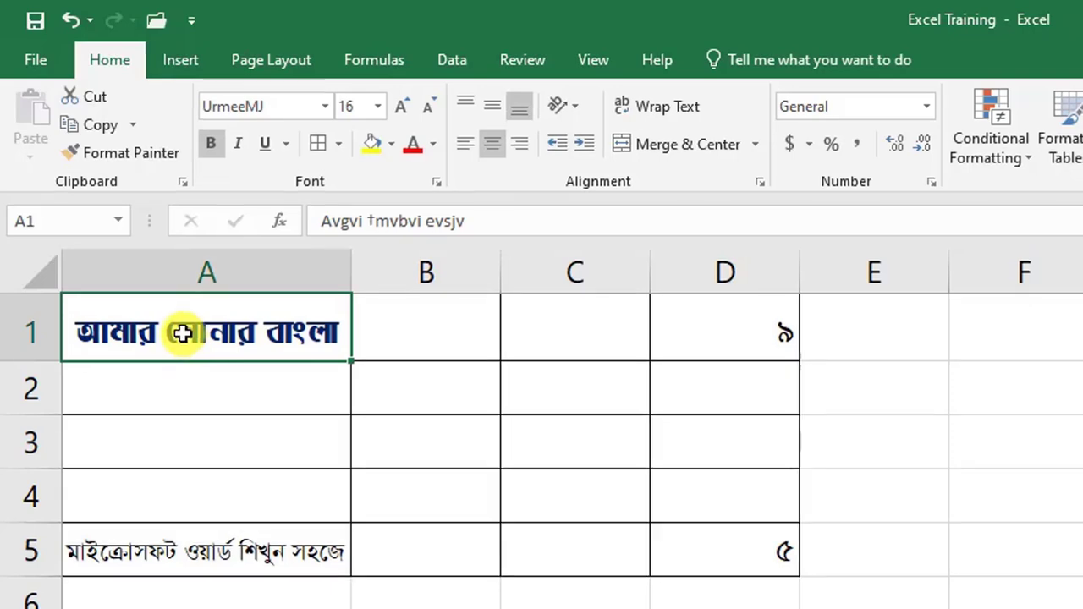
{"action": "right_click", "coordinate": [182, 335]}
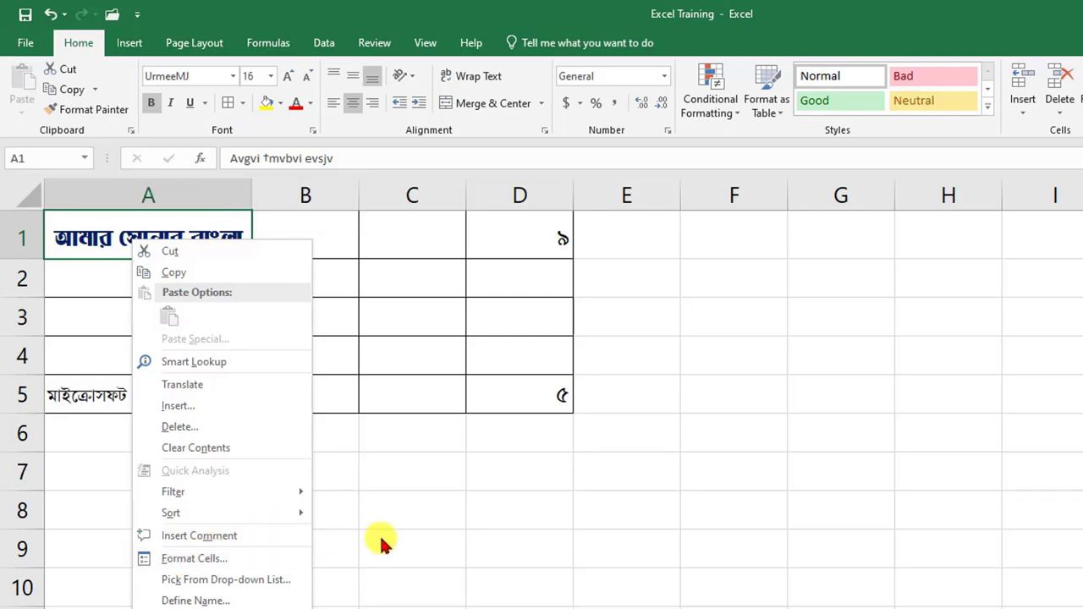
{"action": "key", "text": "Escape"}
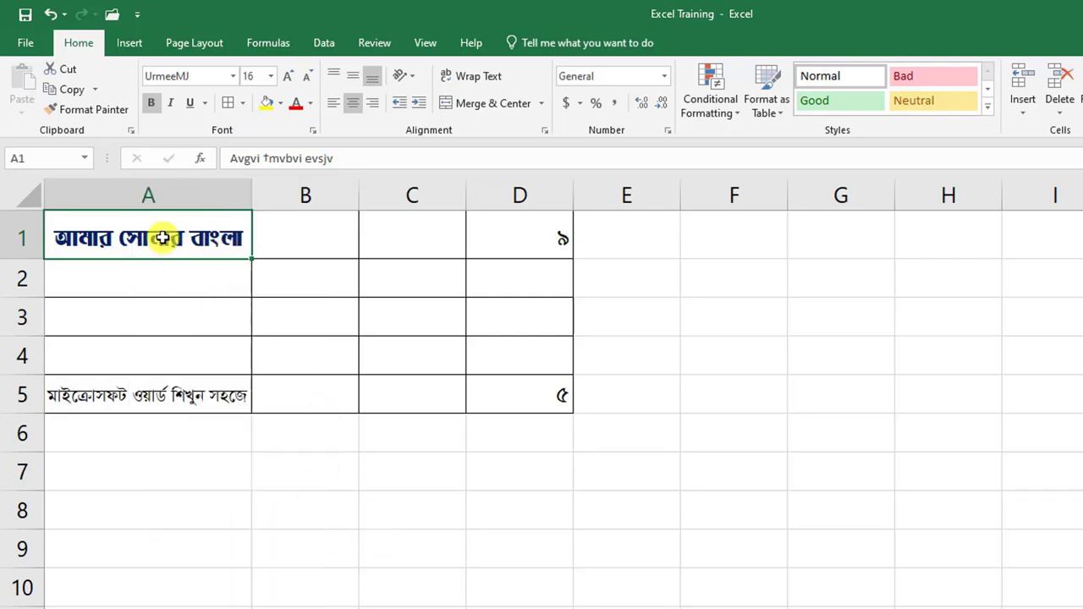
{"action": "left_click", "coordinate": [312, 132]}
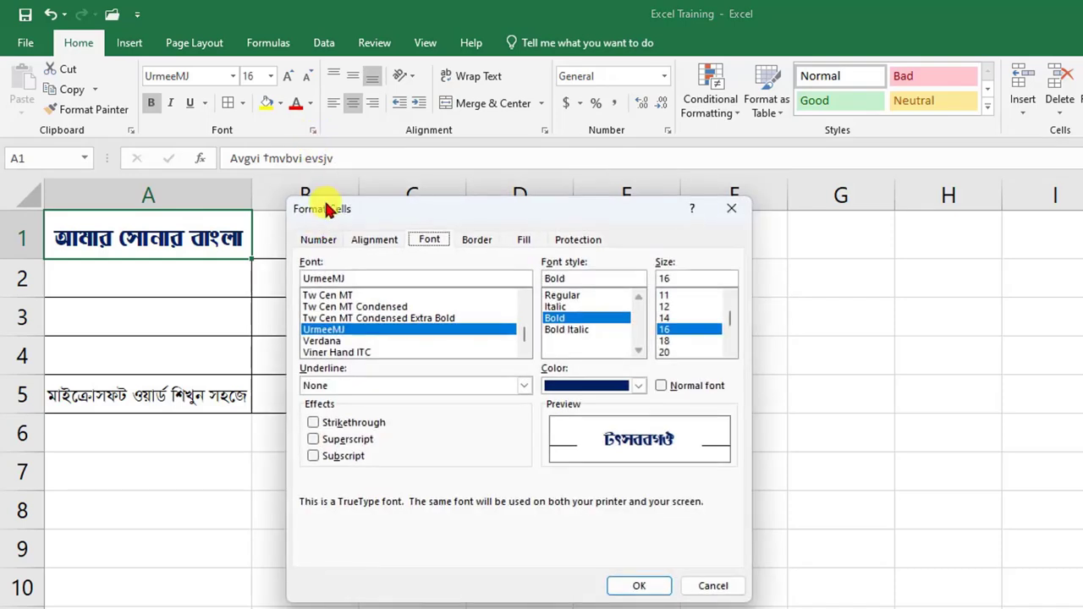
{"action": "left_click", "coordinate": [467, 244]}
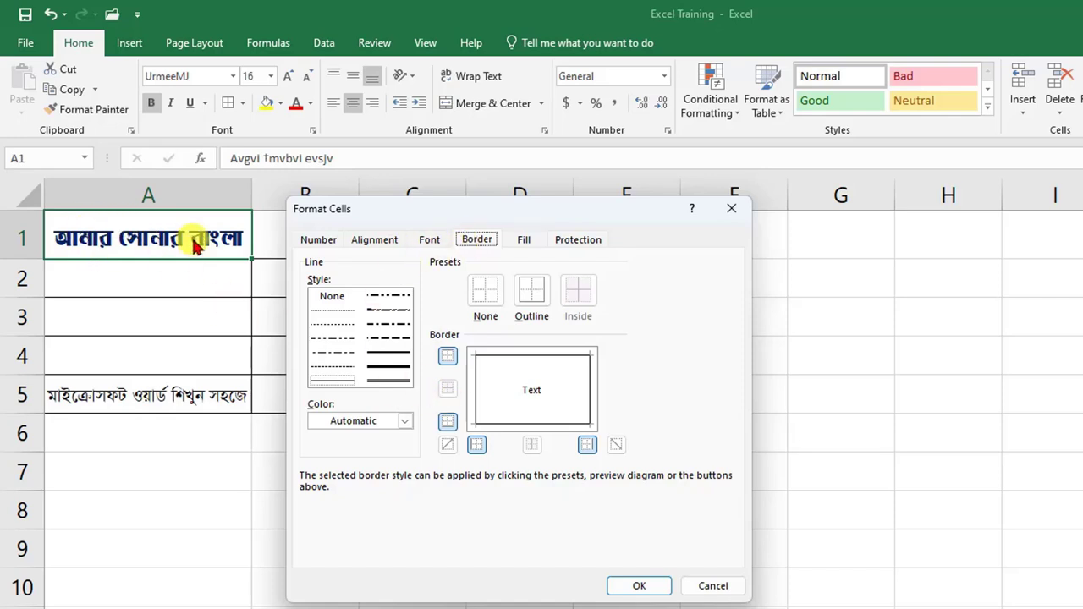
{"action": "left_click", "coordinate": [499, 430]}
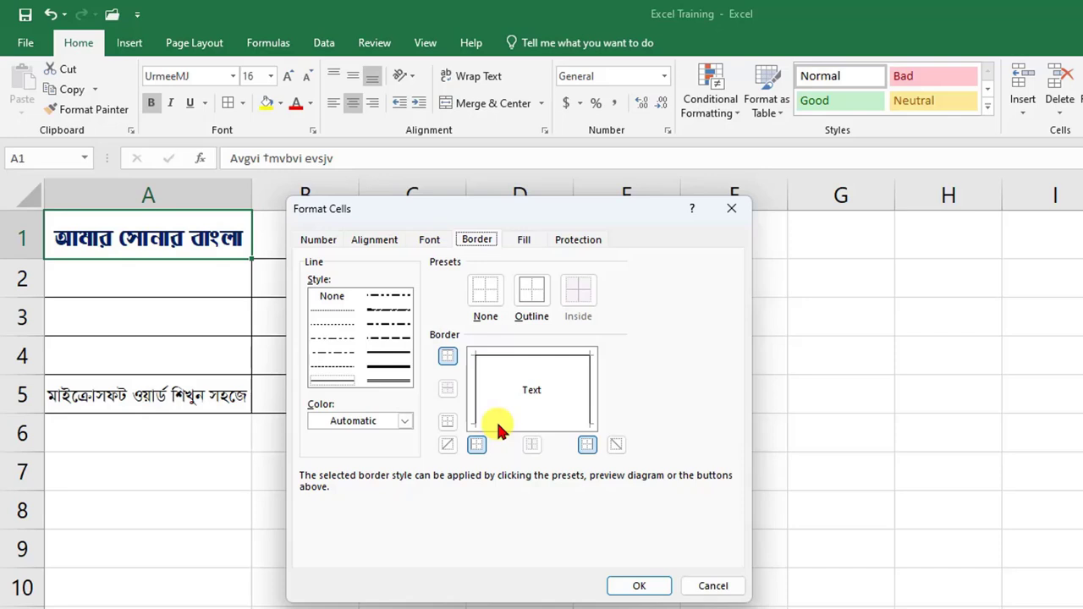
{"action": "left_click", "coordinate": [499, 429]}
{"action": "left_click", "coordinate": [446, 427]}
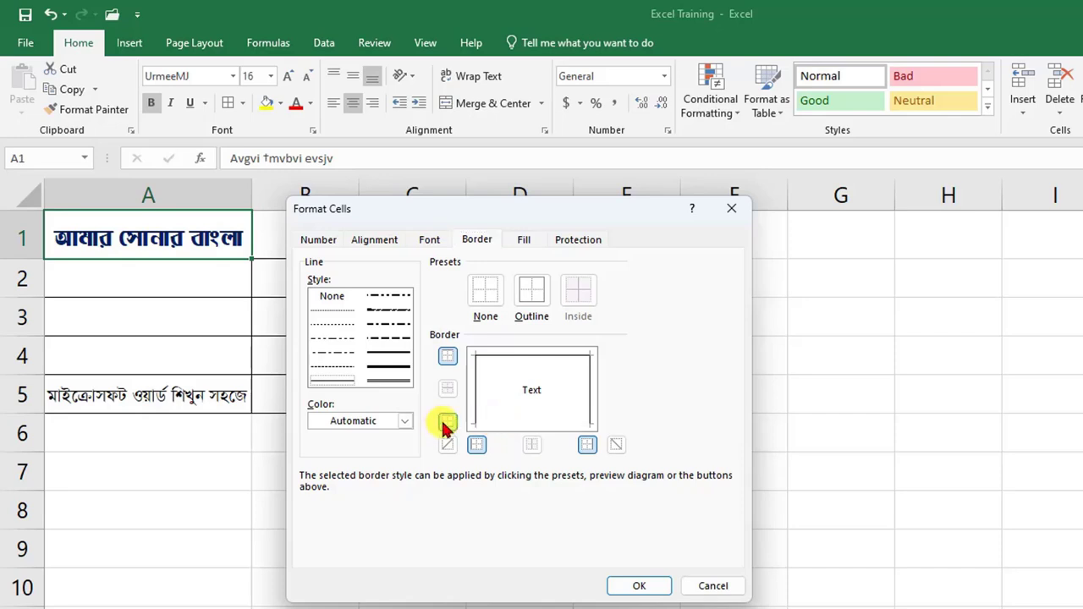
{"action": "left_click", "coordinate": [446, 425]}
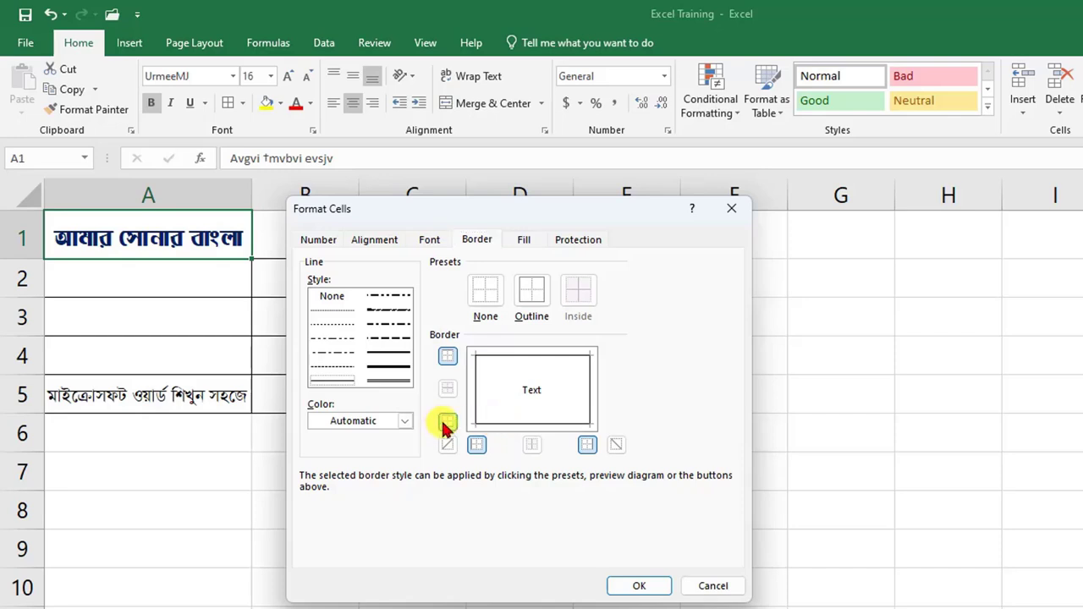
{"action": "left_click", "coordinate": [488, 426]}
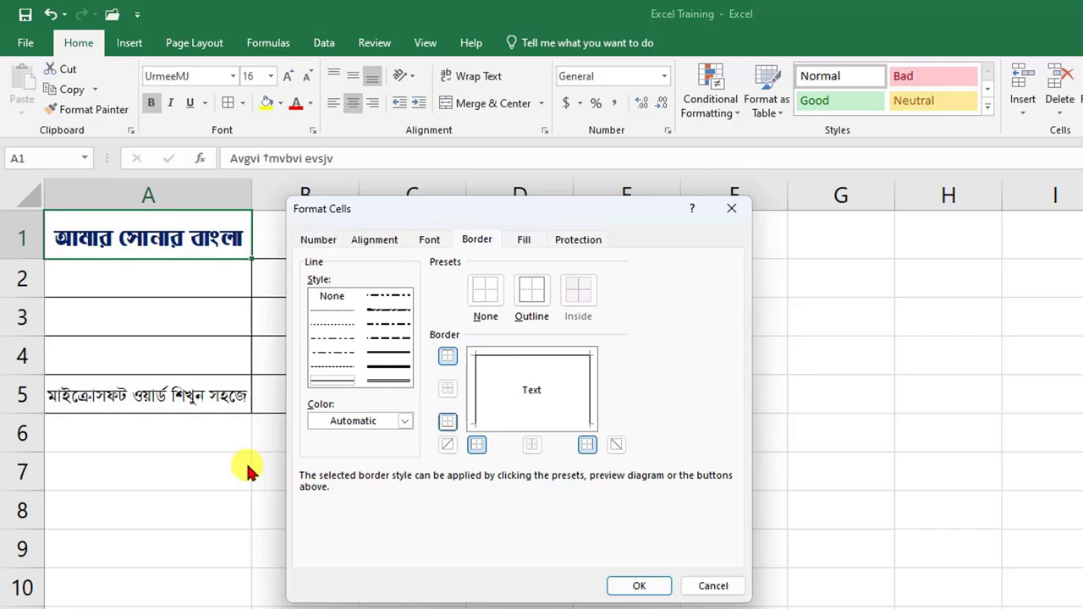
{"action": "left_click", "coordinate": [640, 585]}
{"action": "left_click", "coordinate": [315, 550]}
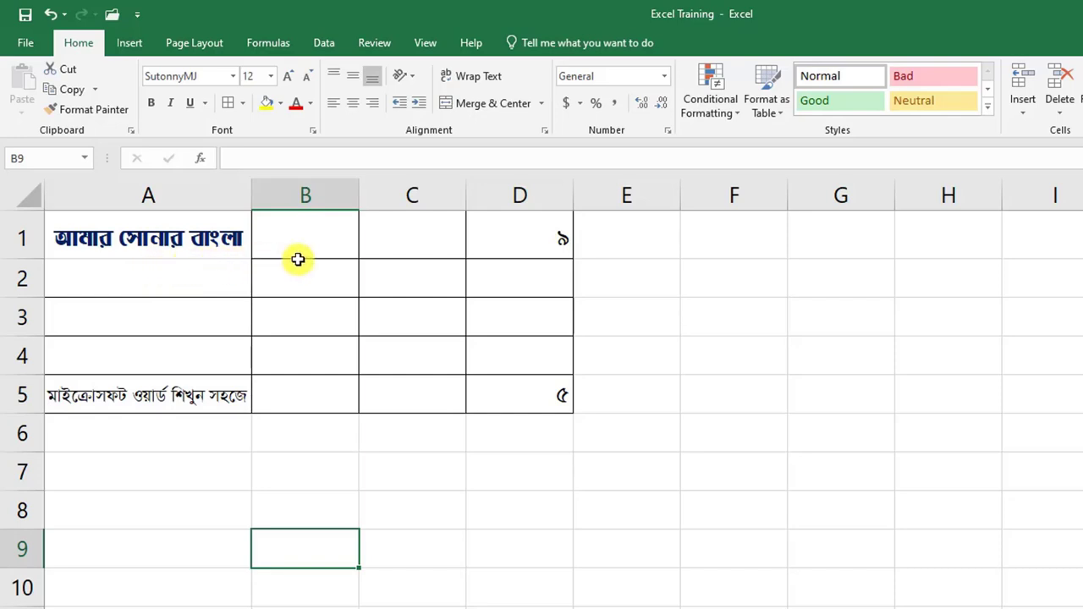
Step: Check the table's borders in the print preview and return to the worksheet
{"action": "left_click", "coordinate": [29, 42]}
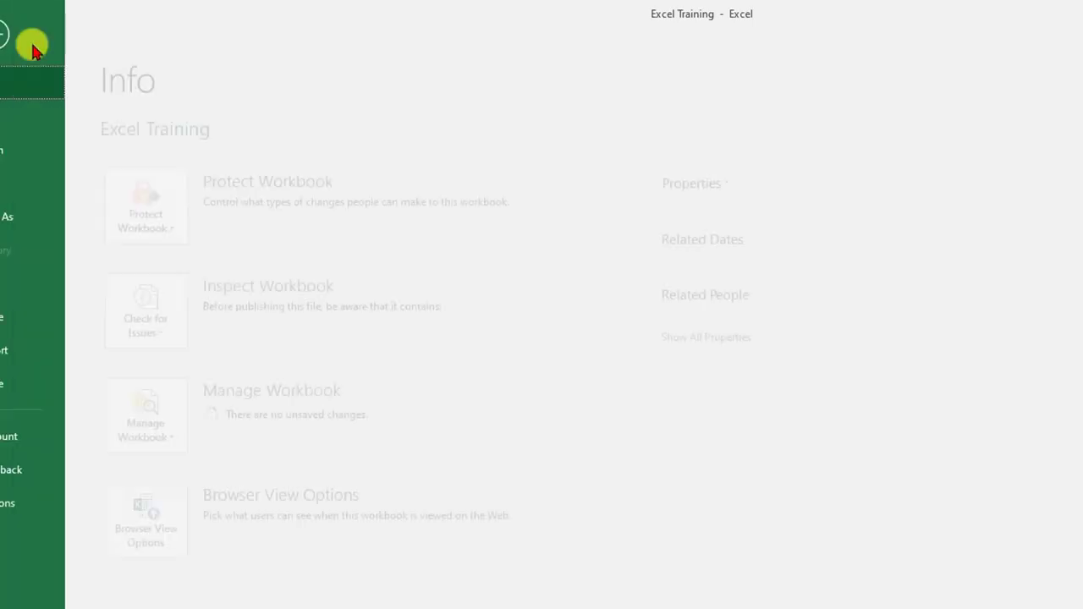
{"action": "left_click", "coordinate": [38, 285]}
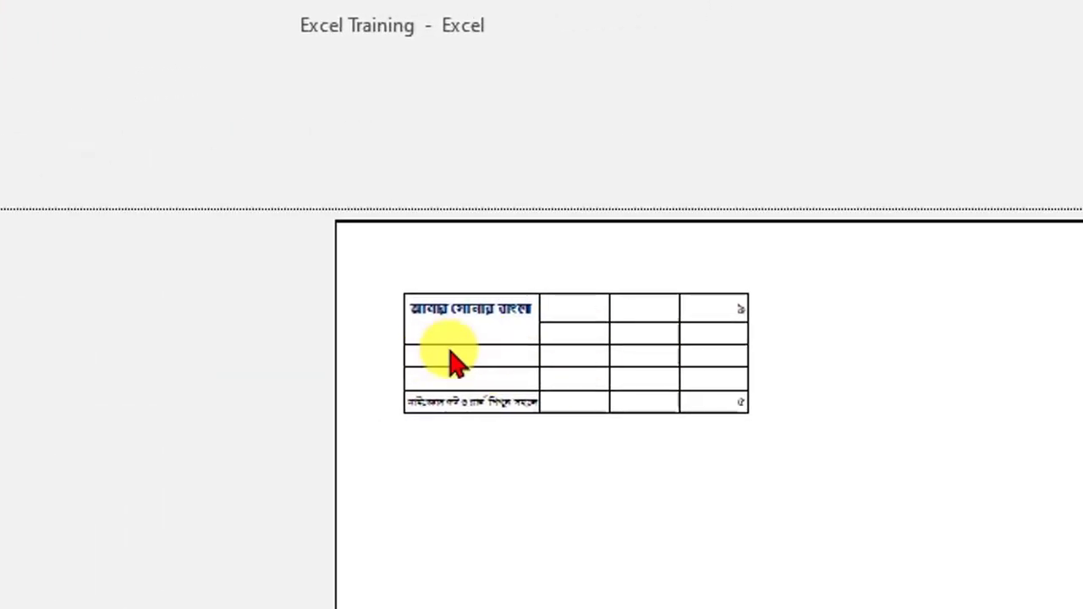
{"action": "key", "text": "Escape"}
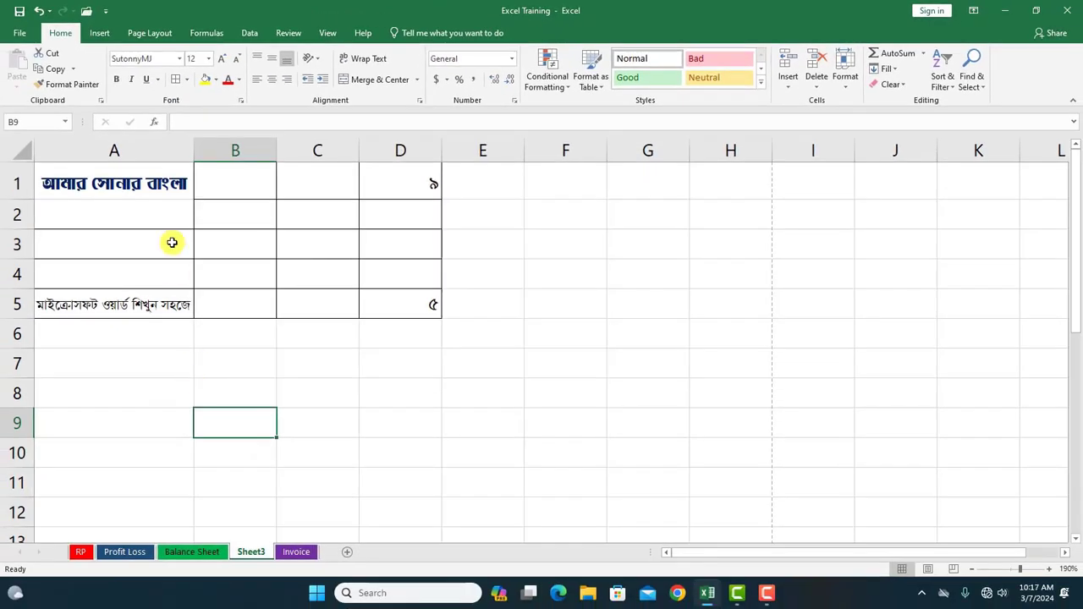
Step: Apply a double-line border to the left, top, right and bottom outer edges of the range A1:D5
{"action": "left_click_drag", "start_coordinate": [101, 181], "coordinate": [392, 301]}
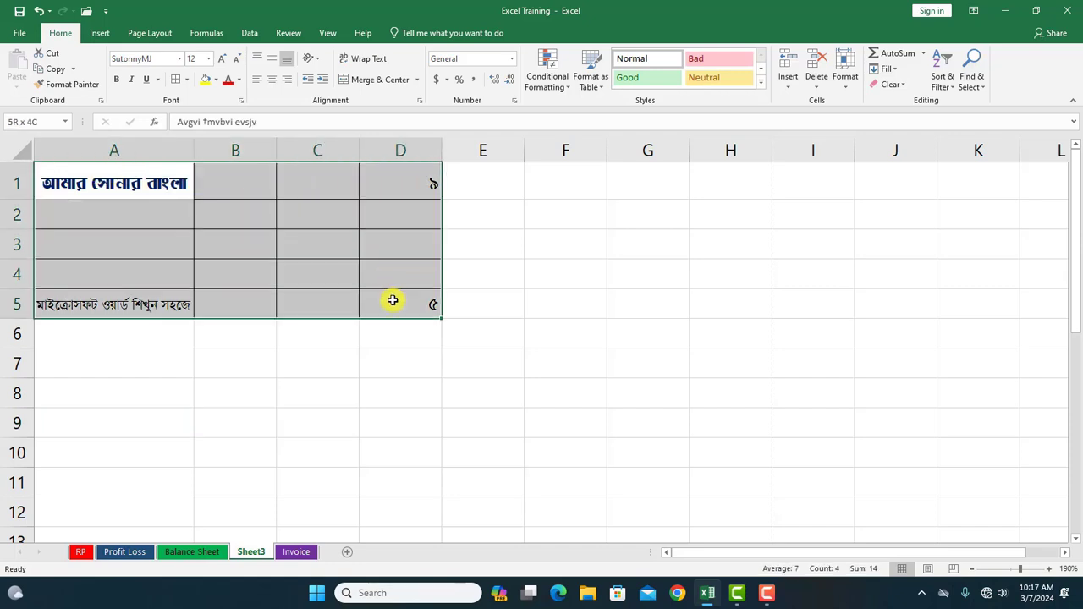
{"action": "left_click", "coordinate": [345, 356]}
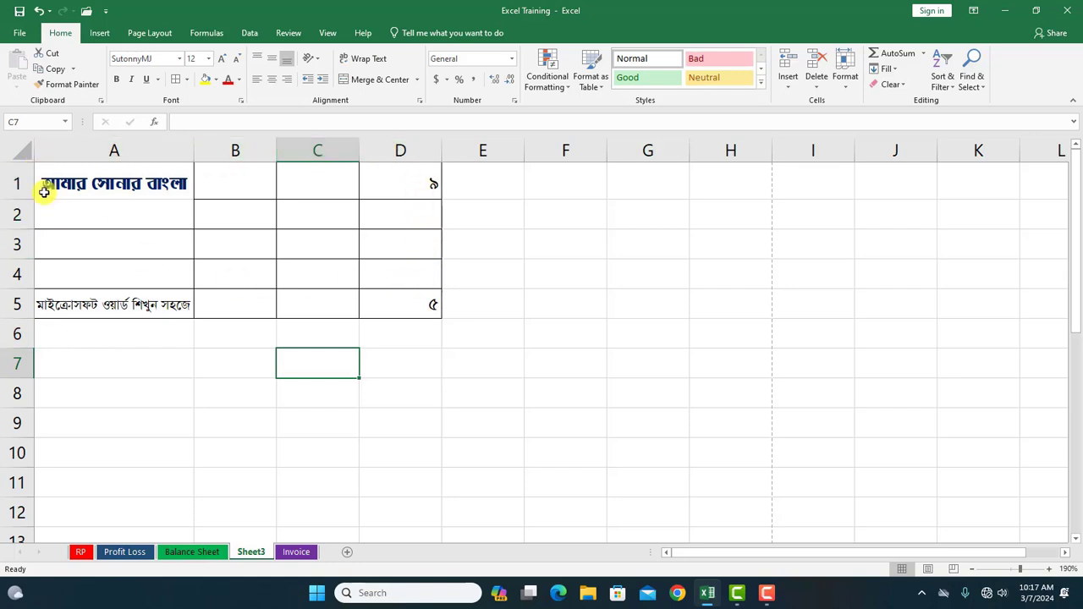
{"action": "left_click_drag", "start_coordinate": [46, 177], "coordinate": [393, 303]}
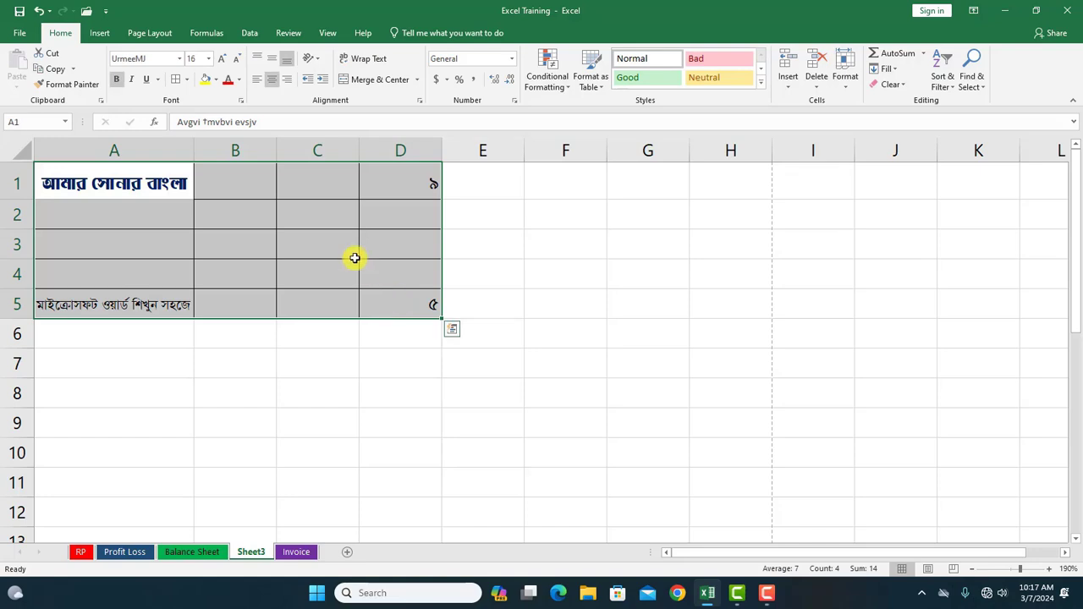
{"action": "left_click", "coordinate": [240, 99]}
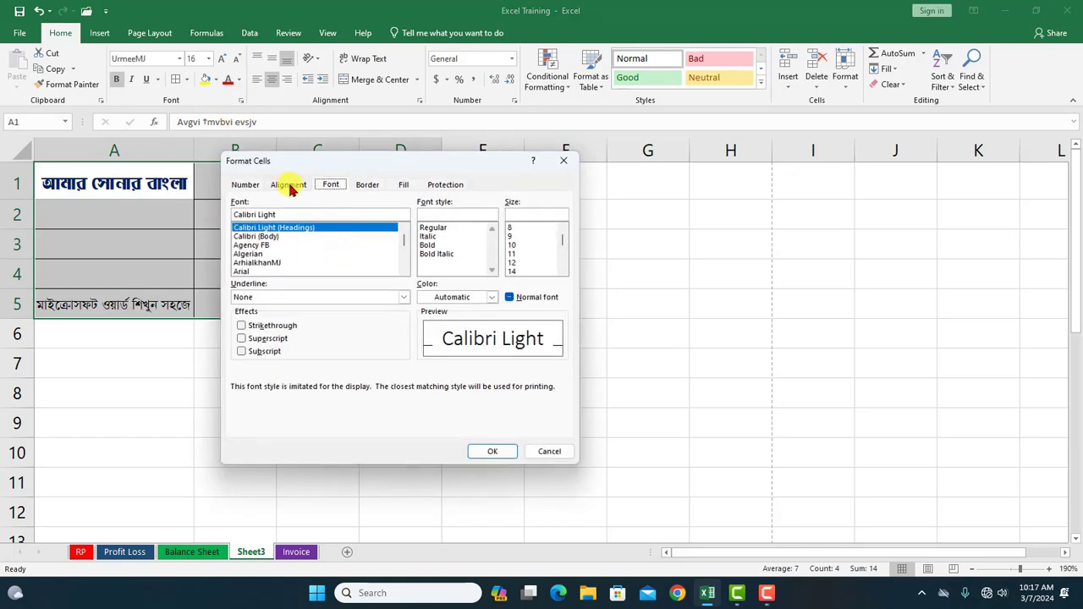
{"action": "left_click", "coordinate": [359, 186]}
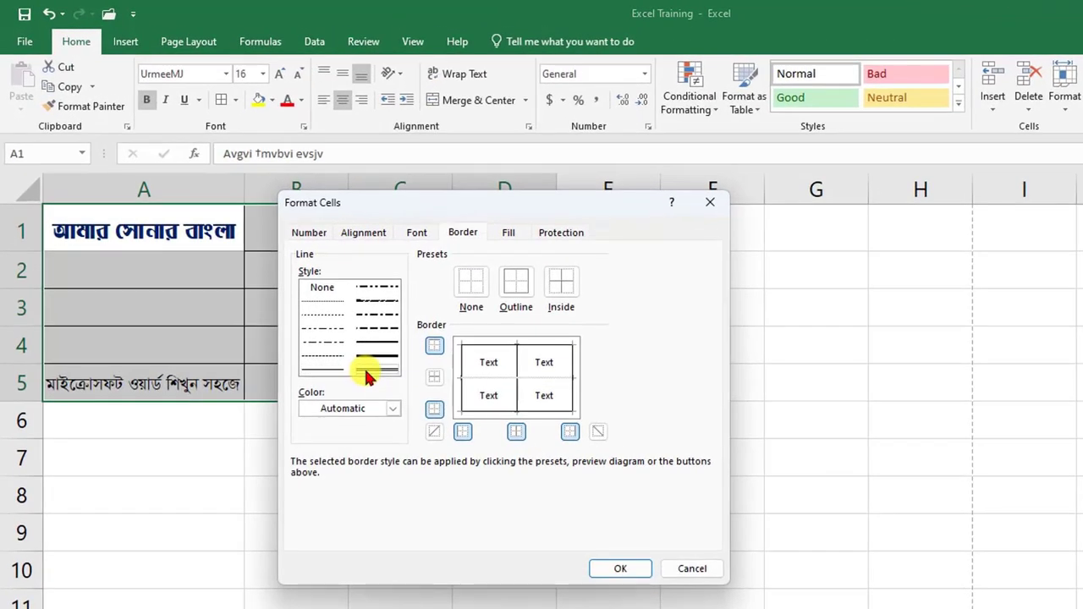
{"action": "left_click", "coordinate": [369, 369]}
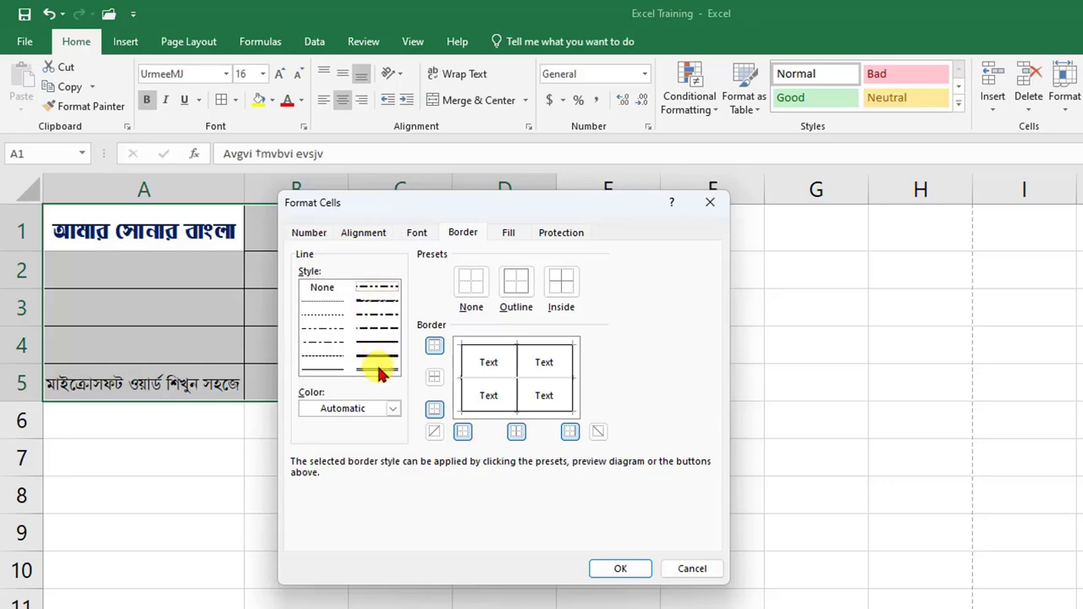
{"action": "left_click", "coordinate": [462, 365]}
{"action": "left_click", "coordinate": [484, 343]}
{"action": "left_click", "coordinate": [573, 380]}
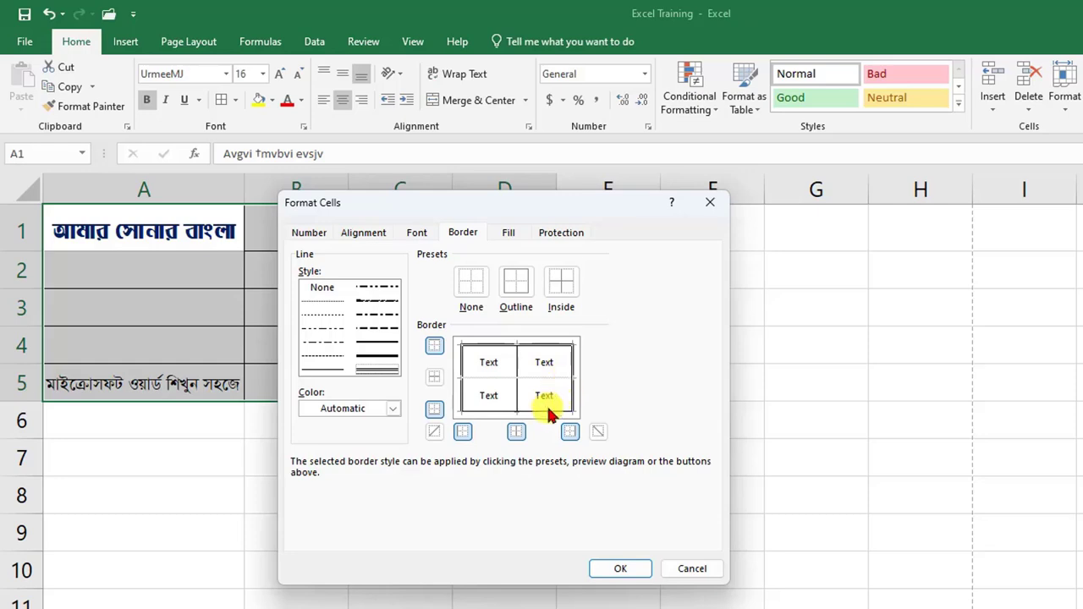
{"action": "left_click", "coordinate": [542, 413]}
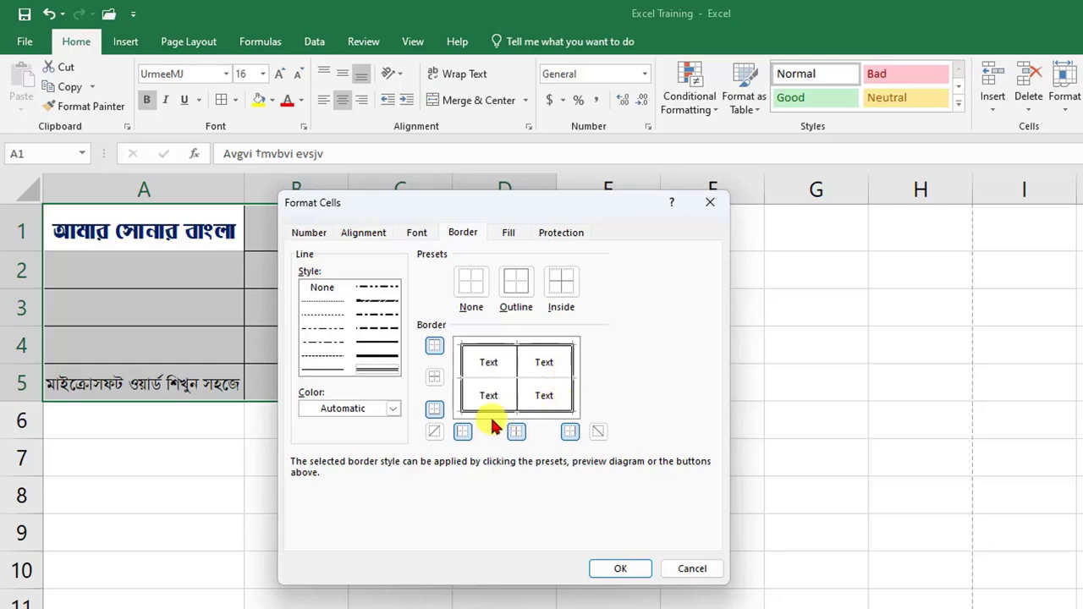
{"action": "left_click", "coordinate": [620, 571]}
{"action": "left_click", "coordinate": [485, 494]}
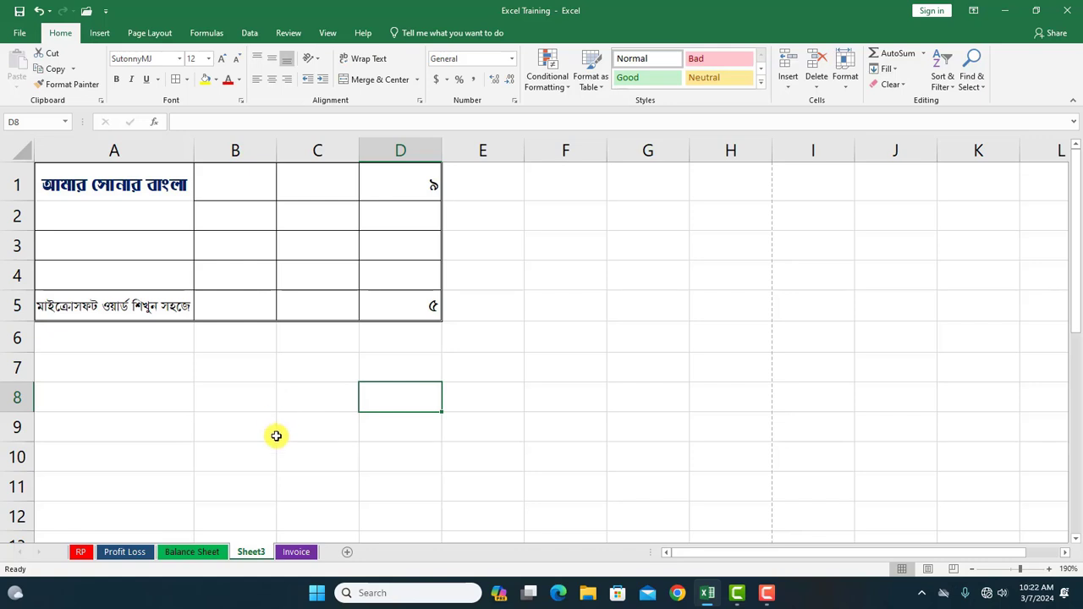
Step: Examine the dashed page-break lines on Sheet3 to find where the printed page ends in columns and rows
{"action": "scroll", "coordinate": [276, 436], "scroll_direction": "down", "scroll_amount": 3}
{"action": "scroll", "coordinate": [275, 435], "scroll_direction": "up", "scroll_amount": 3}
{"action": "scroll", "coordinate": [275, 436], "scroll_direction": "down", "scroll_amount": 2}
{"action": "scroll", "coordinate": [276, 436], "scroll_direction": "up", "scroll_amount": 2}
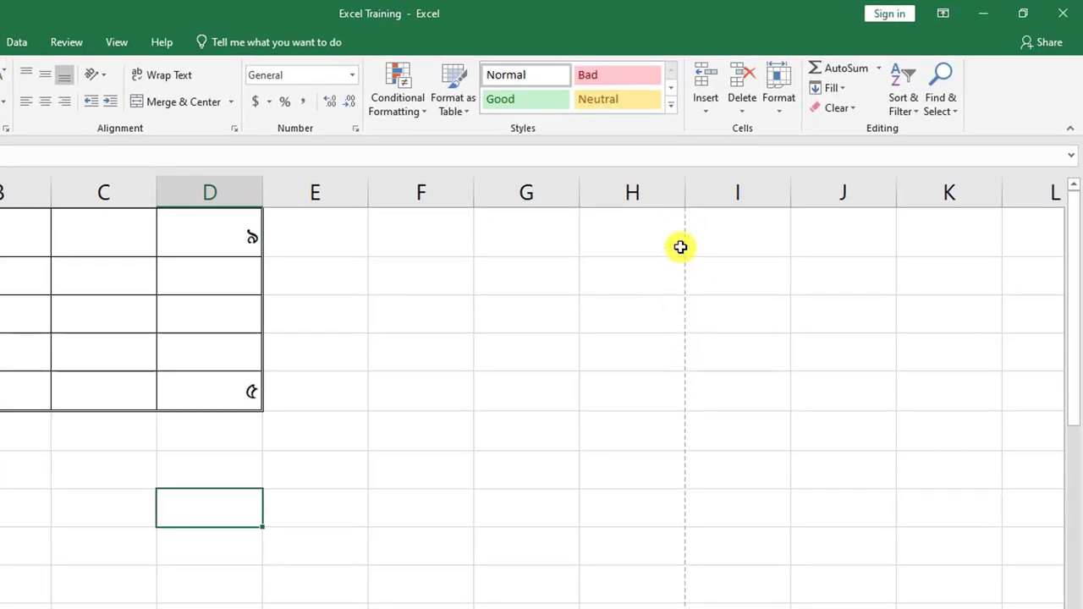
{"action": "scroll", "coordinate": [688, 477], "scroll_direction": "down", "scroll_amount": 10}
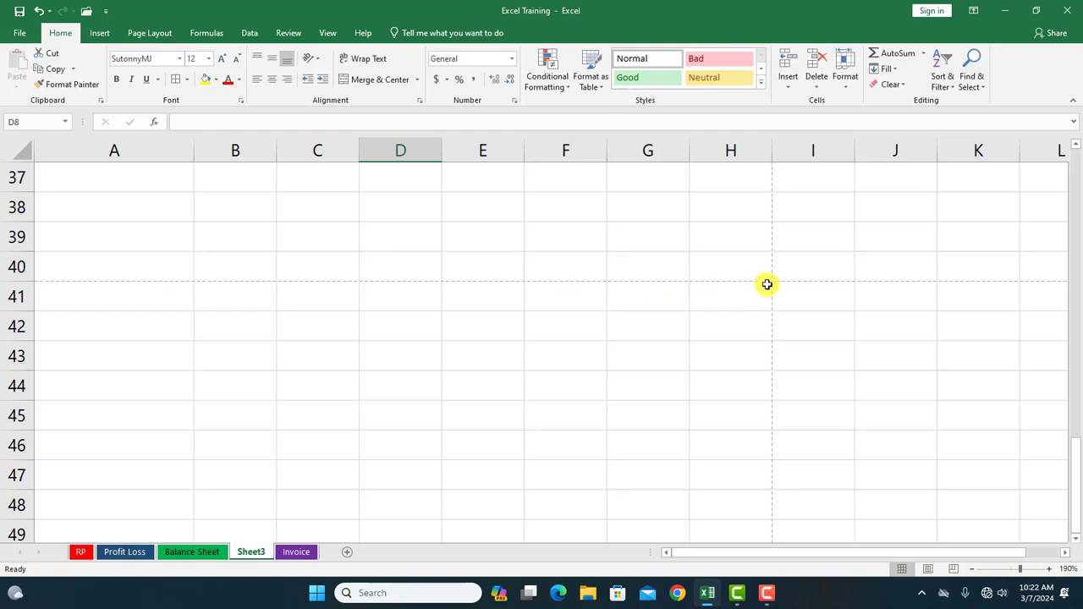
{"action": "scroll", "coordinate": [766, 284], "scroll_direction": "up", "scroll_amount": 12}
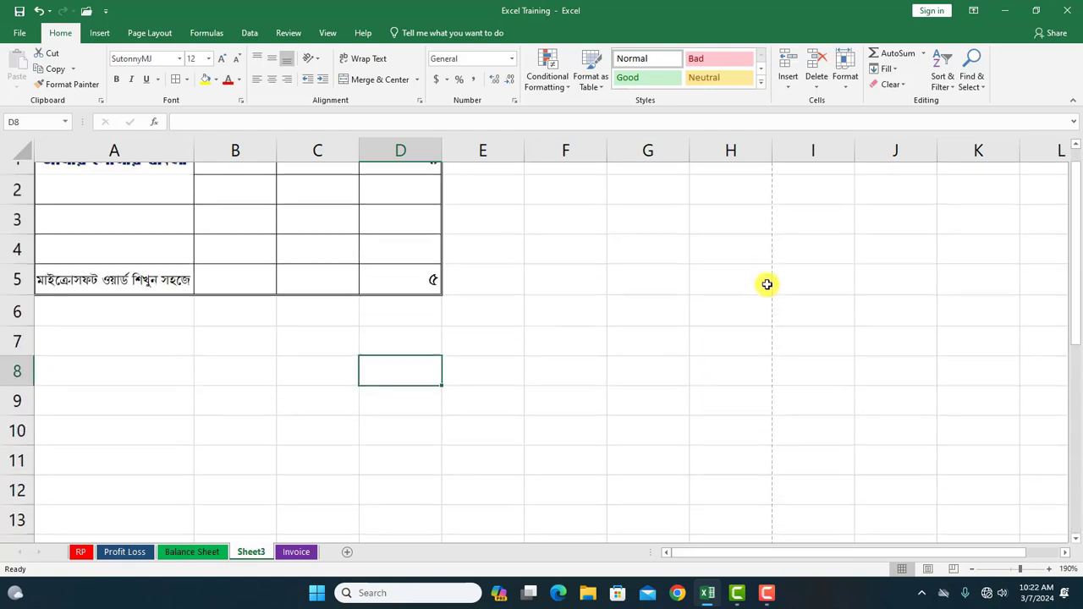
{"action": "scroll", "coordinate": [767, 284], "scroll_direction": "up", "scroll_amount": 1}
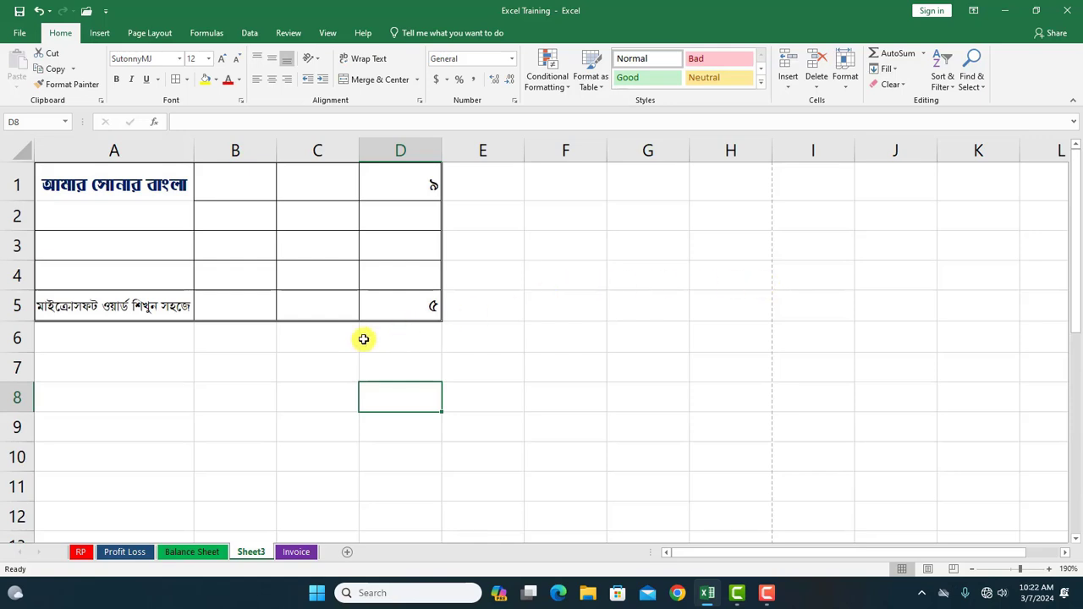
{"action": "scroll", "coordinate": [275, 411], "scroll_direction": "down", "scroll_amount": 2}
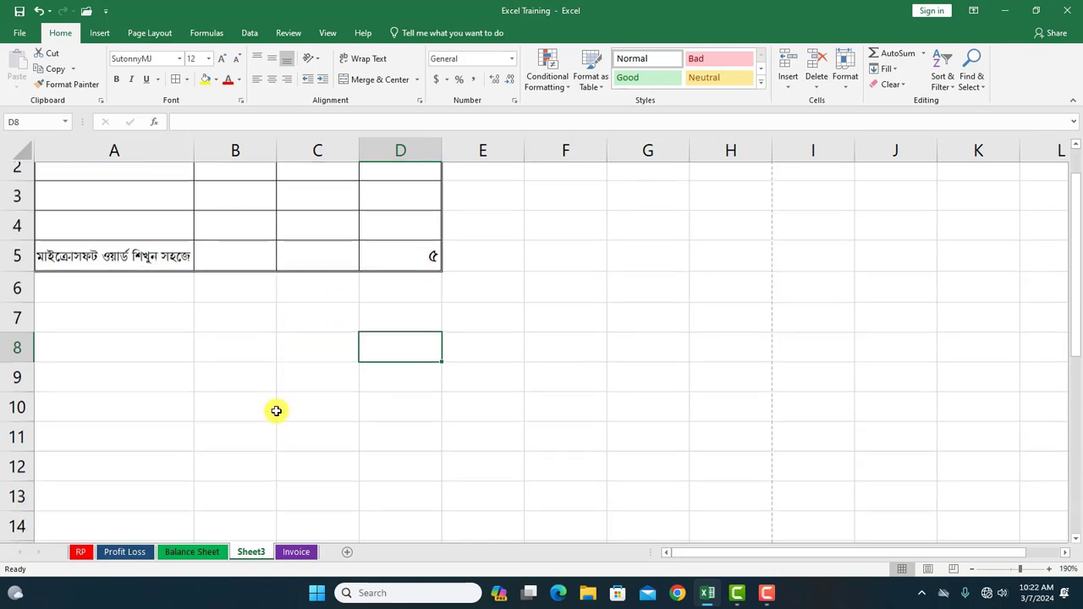
{"action": "scroll", "coordinate": [276, 411], "scroll_direction": "down", "scroll_amount": 3}
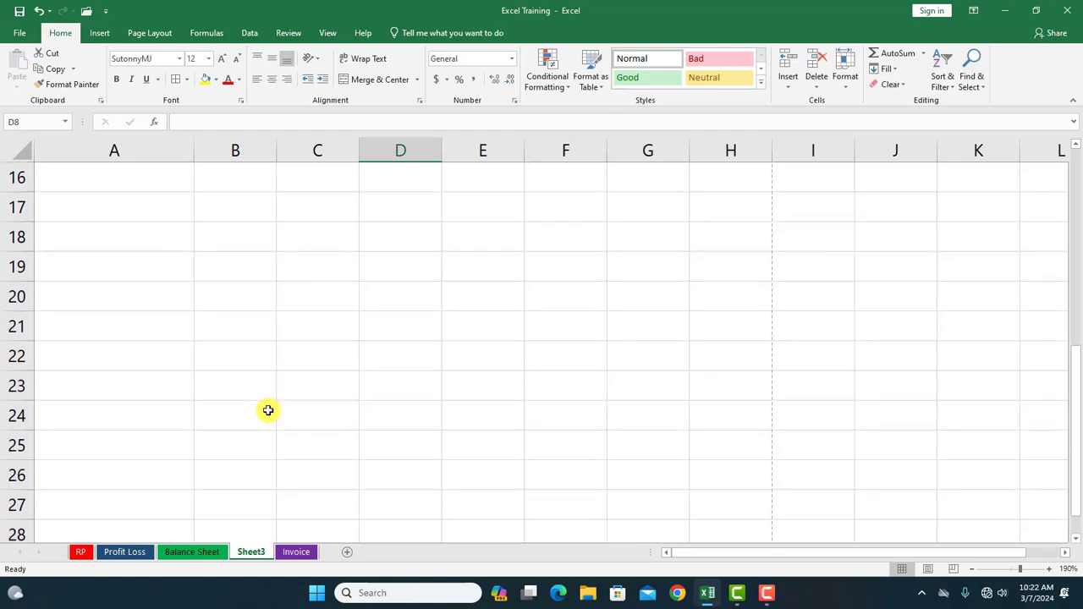
{"action": "scroll", "coordinate": [267, 411], "scroll_direction": "down", "scroll_amount": 6}
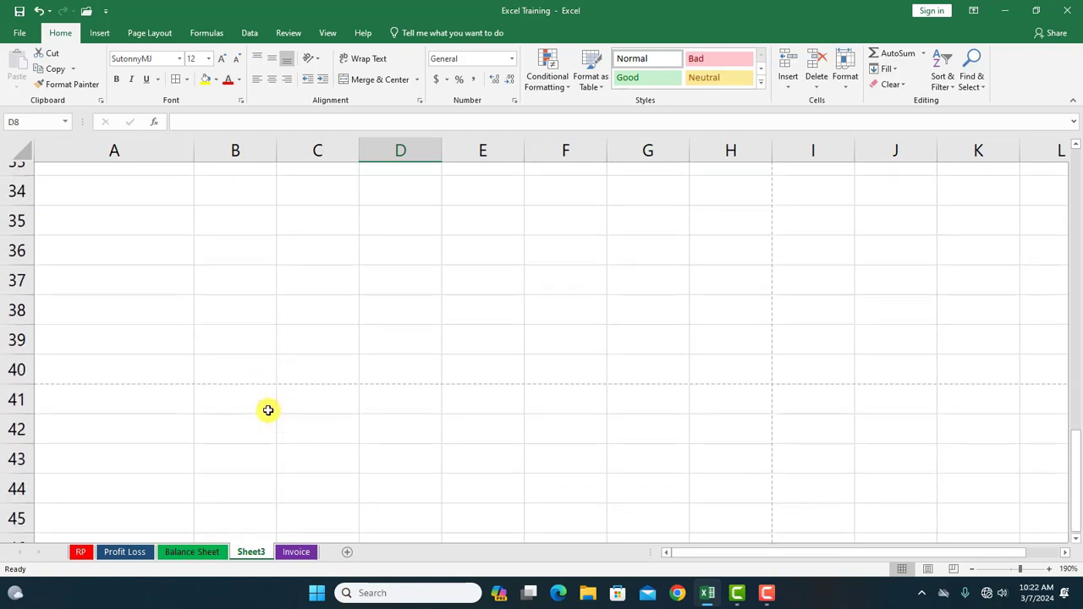
{"action": "scroll", "coordinate": [146, 366], "scroll_direction": "up", "scroll_amount": 11}
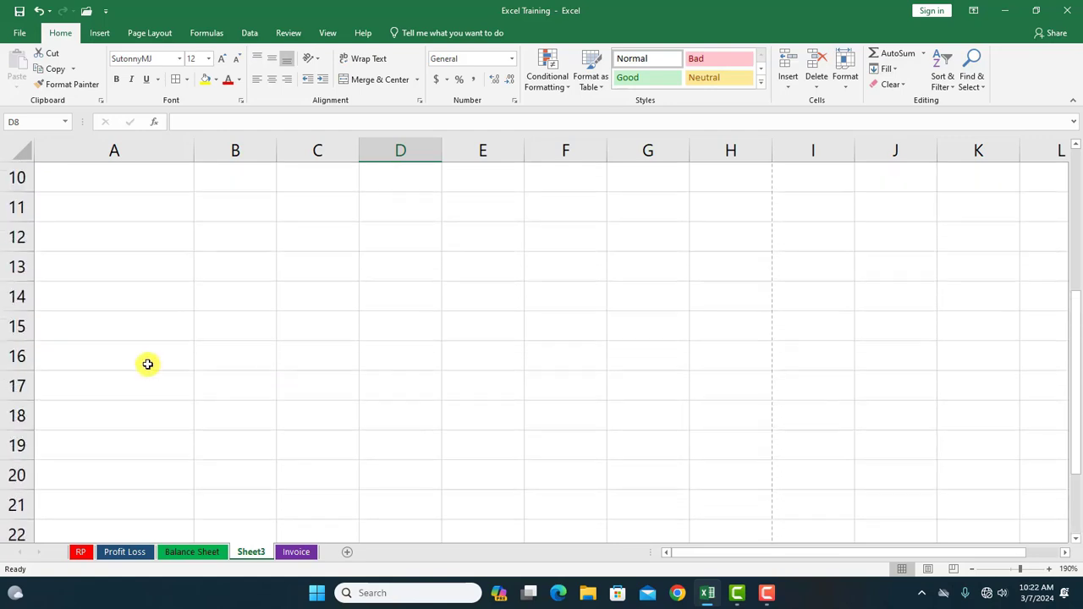
{"action": "scroll", "coordinate": [401, 406], "scroll_direction": "down", "scroll_amount": 1}
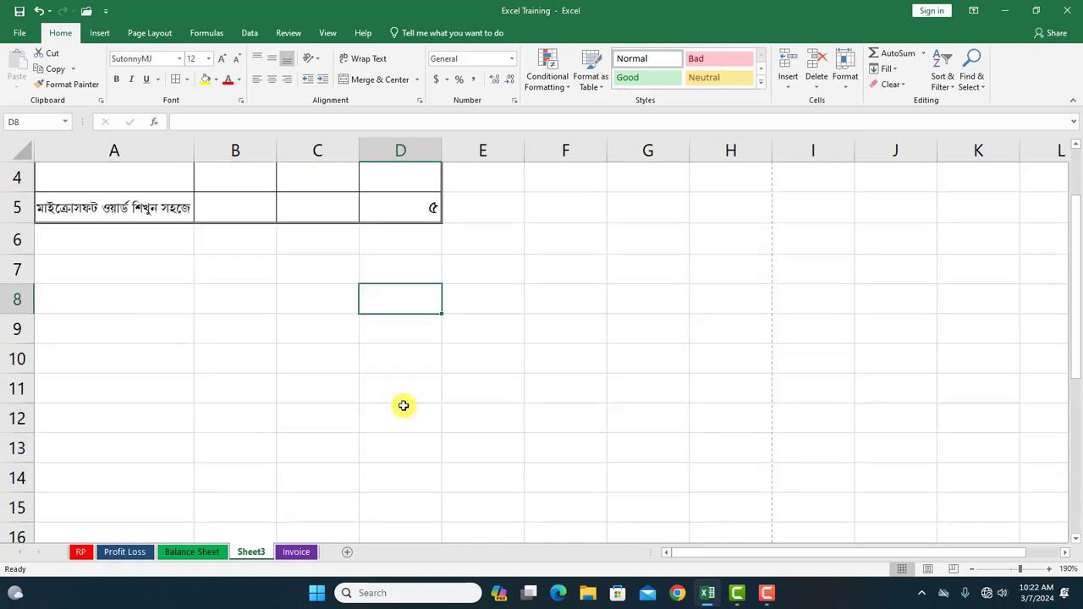
{"action": "scroll", "coordinate": [297, 399], "scroll_direction": "up", "scroll_amount": 1}
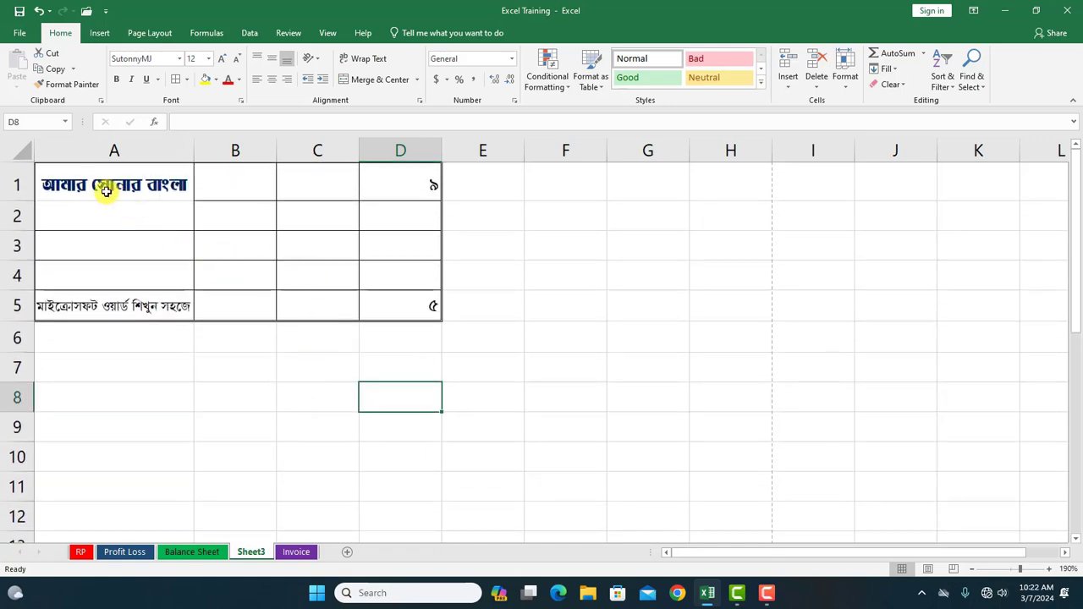
Step: Apply thin solid outline and inside borders to the full page range A1:H40 through the Format Cells border settings
{"action": "left_click_drag", "start_coordinate": [98, 185], "coordinate": [658, 427]}
{"action": "scroll", "coordinate": [658, 427], "scroll_direction": "up", "scroll_amount": 10}
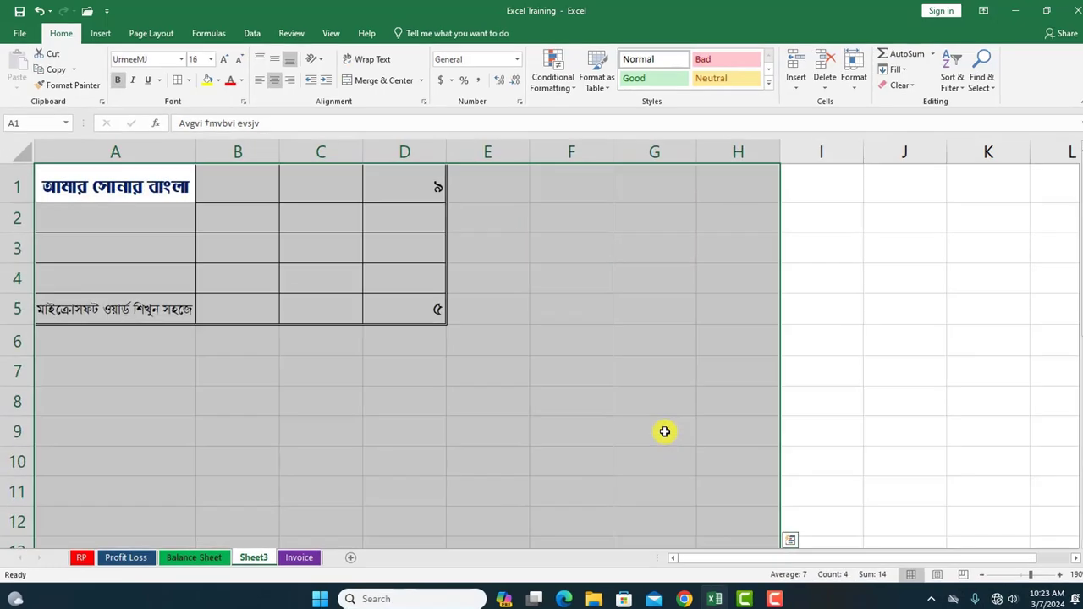
{"action": "scroll", "coordinate": [657, 428], "scroll_direction": "down", "scroll_amount": 7}
{"action": "scroll", "coordinate": [170, 253], "scroll_direction": "up", "scroll_amount": 7}
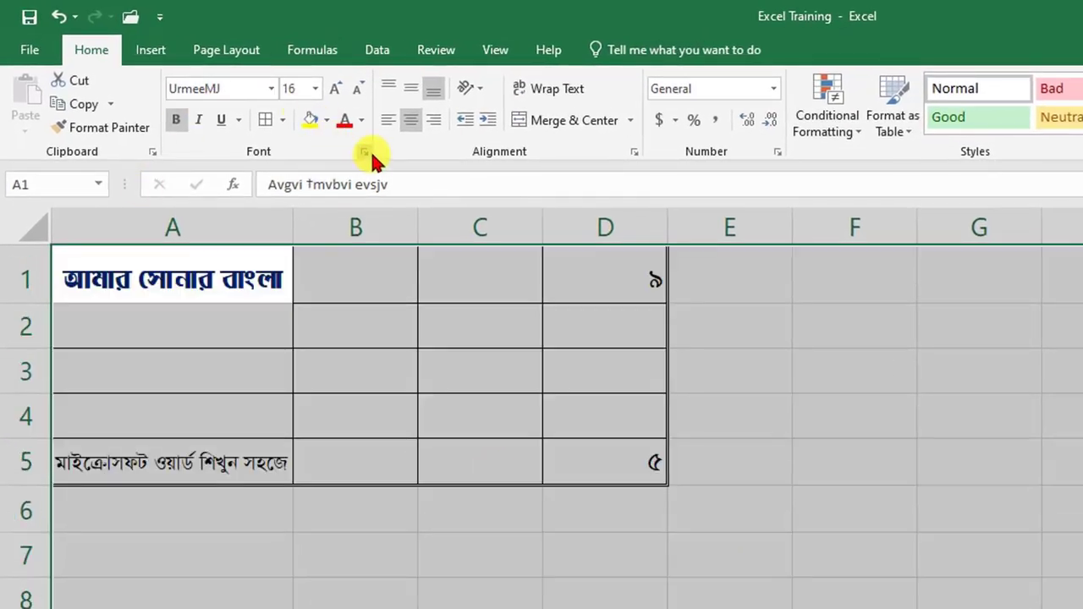
{"action": "left_click", "coordinate": [365, 153]}
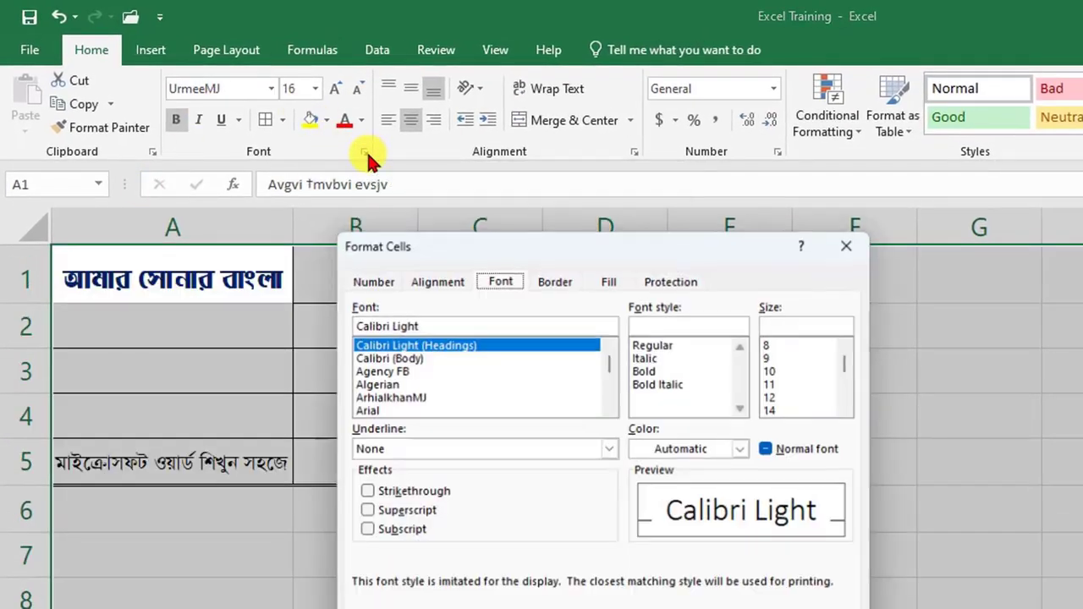
{"action": "left_click", "coordinate": [554, 284]}
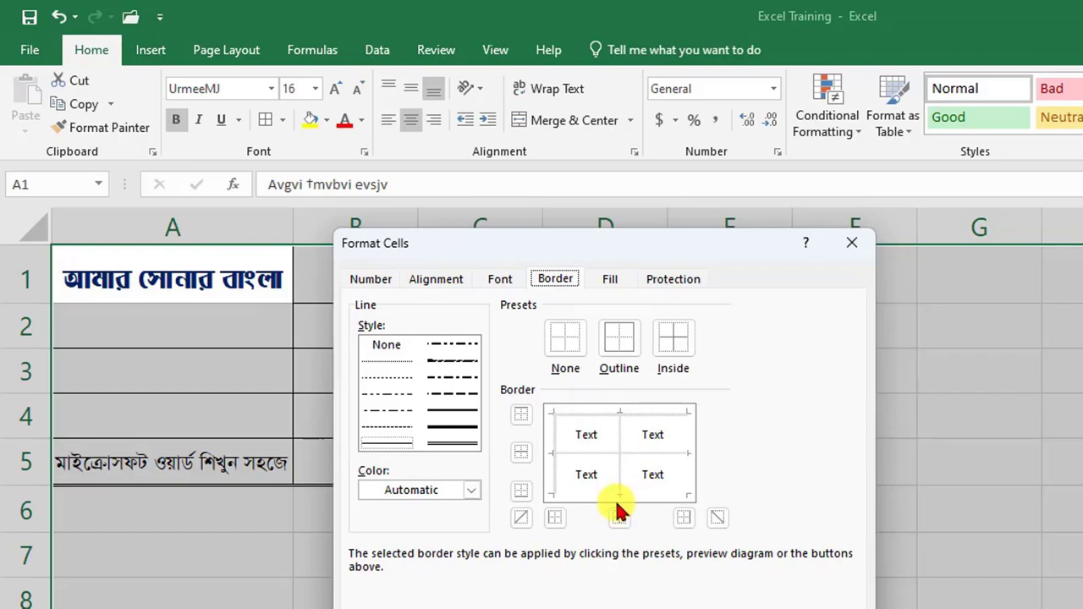
{"action": "left_click", "coordinate": [620, 342]}
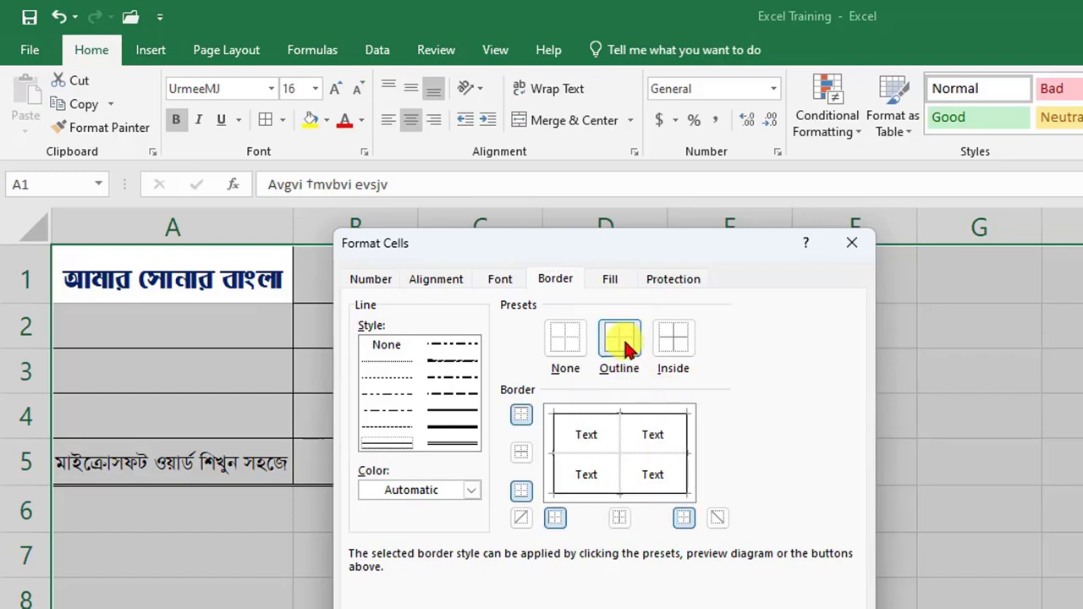
{"action": "left_click", "coordinate": [674, 353]}
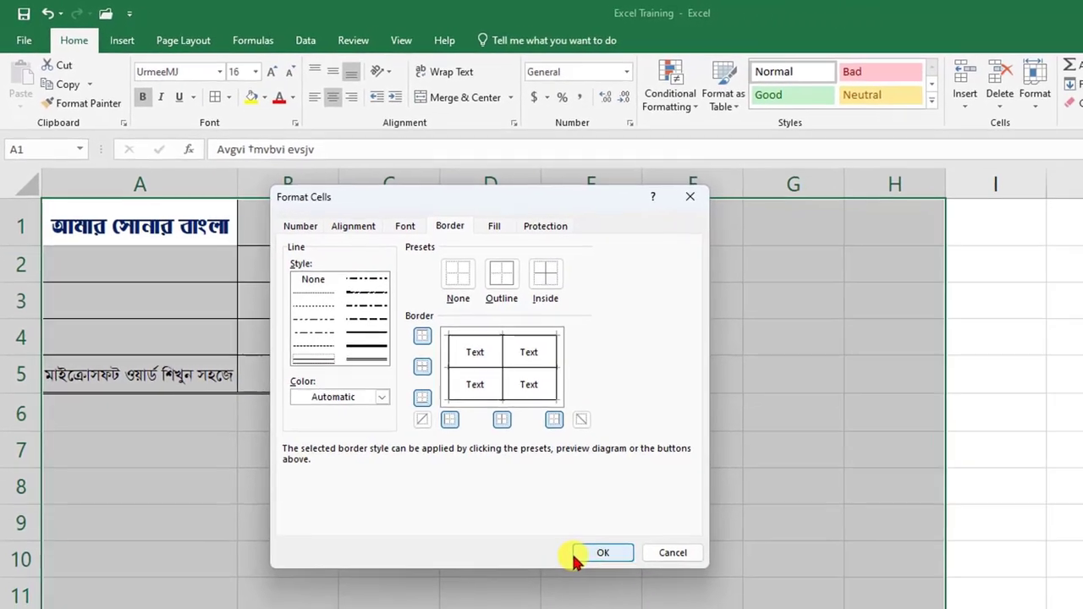
{"action": "left_click", "coordinate": [576, 555]}
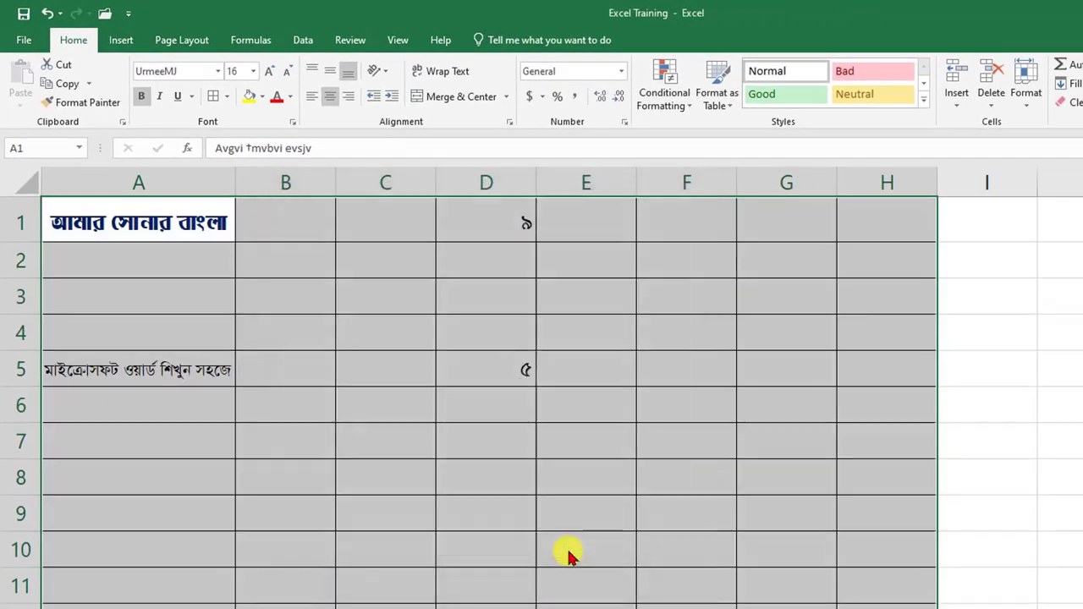
{"action": "left_click", "coordinate": [468, 521]}
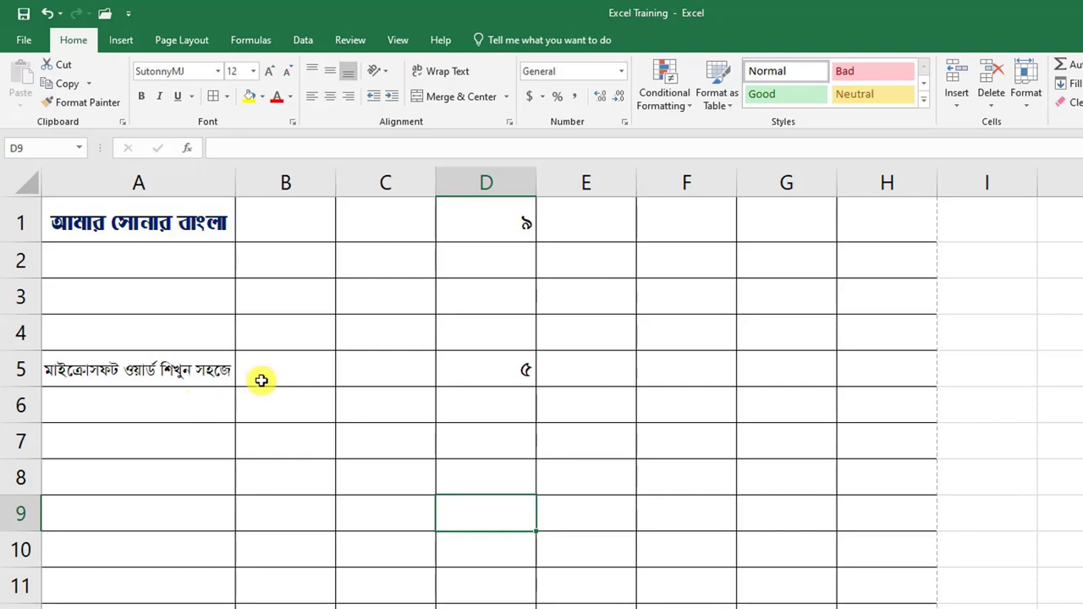
Step: Check the borders across the whole page range, down to the page break below row 40
{"action": "scroll", "coordinate": [552, 397], "scroll_direction": "down", "scroll_amount": 3}
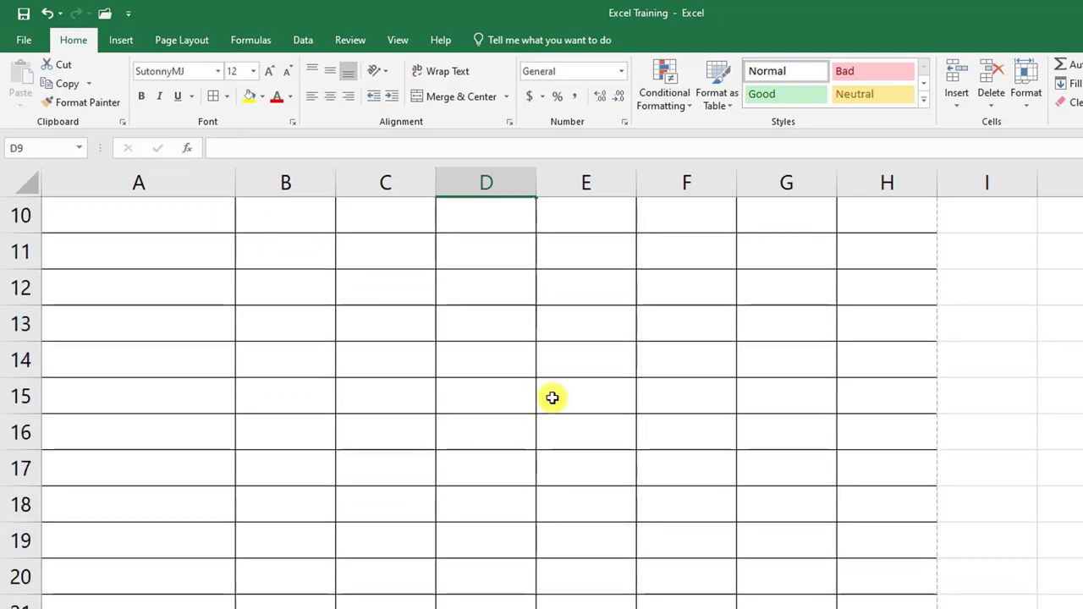
{"action": "scroll", "coordinate": [552, 398], "scroll_direction": "down", "scroll_amount": 10}
{"action": "scroll", "coordinate": [553, 402], "scroll_direction": "up", "scroll_amount": 2}
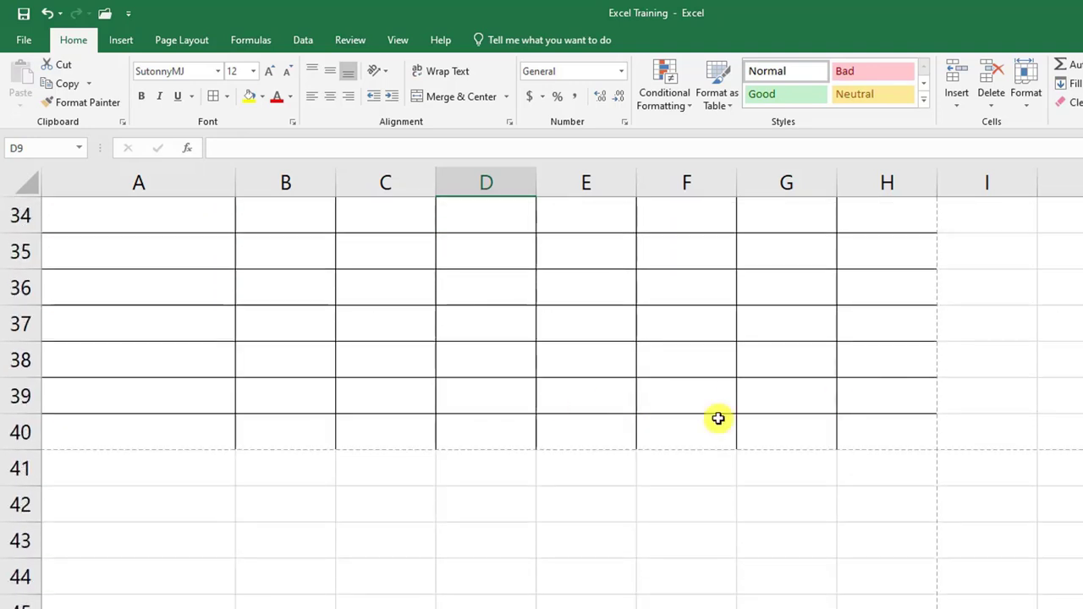
{"action": "scroll", "coordinate": [717, 418], "scroll_direction": "up", "scroll_amount": 11}
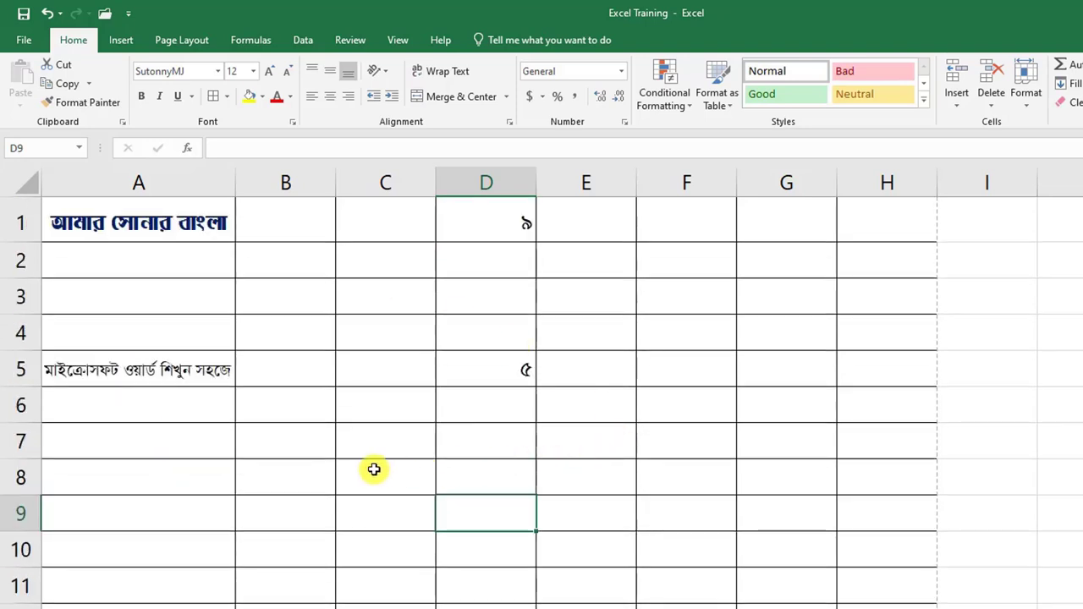
{"action": "scroll", "coordinate": [385, 478], "scroll_direction": "down", "scroll_amount": 1}
{"action": "scroll", "coordinate": [431, 487], "scroll_direction": "up", "scroll_amount": 1}
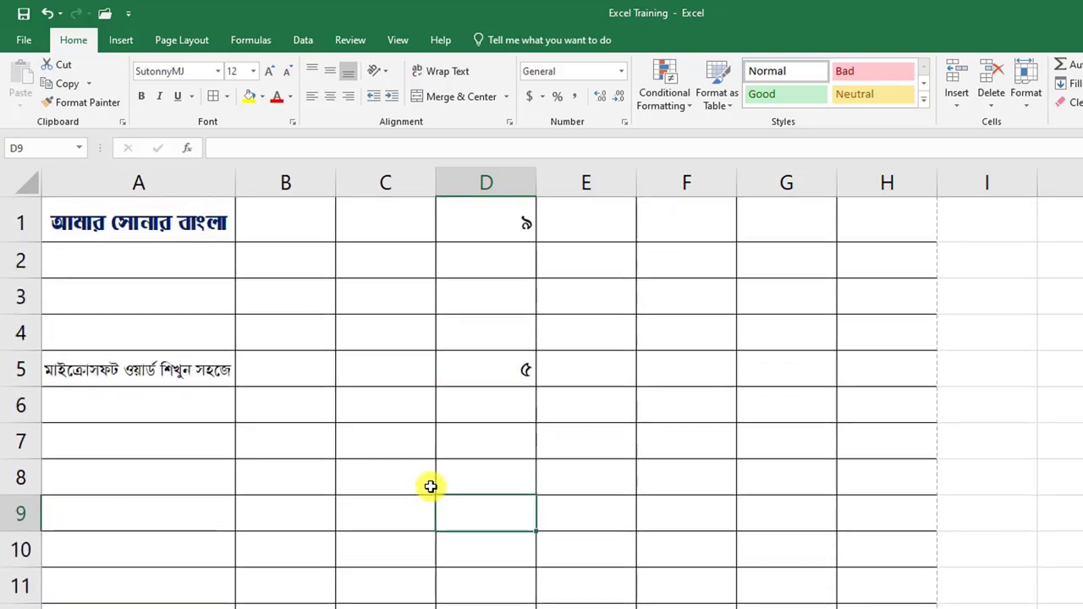
{"action": "left_click", "coordinate": [501, 372]}
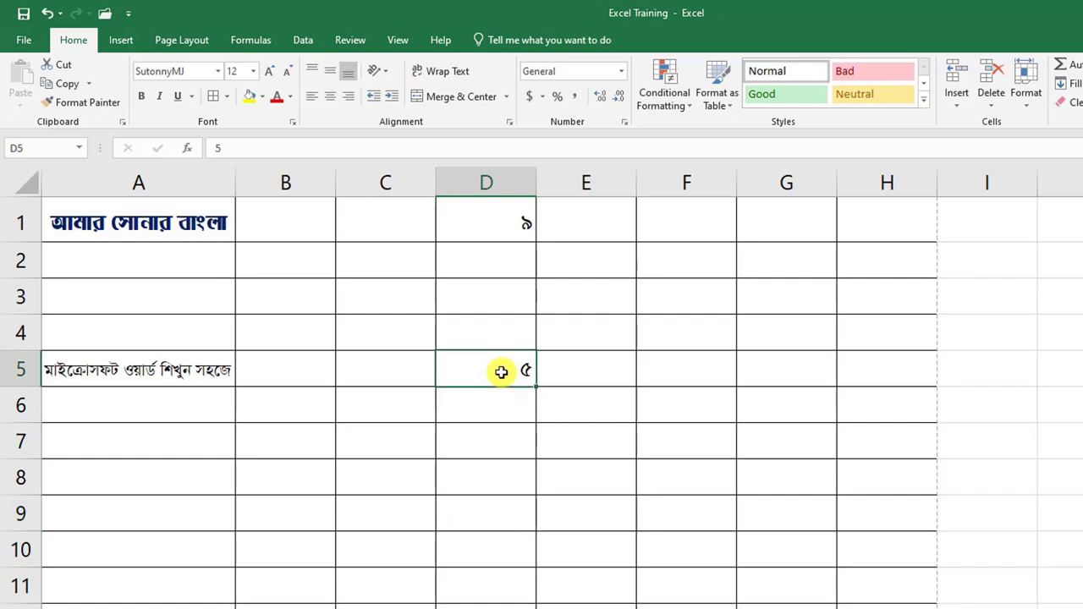
{"action": "left_click", "coordinate": [492, 437]}
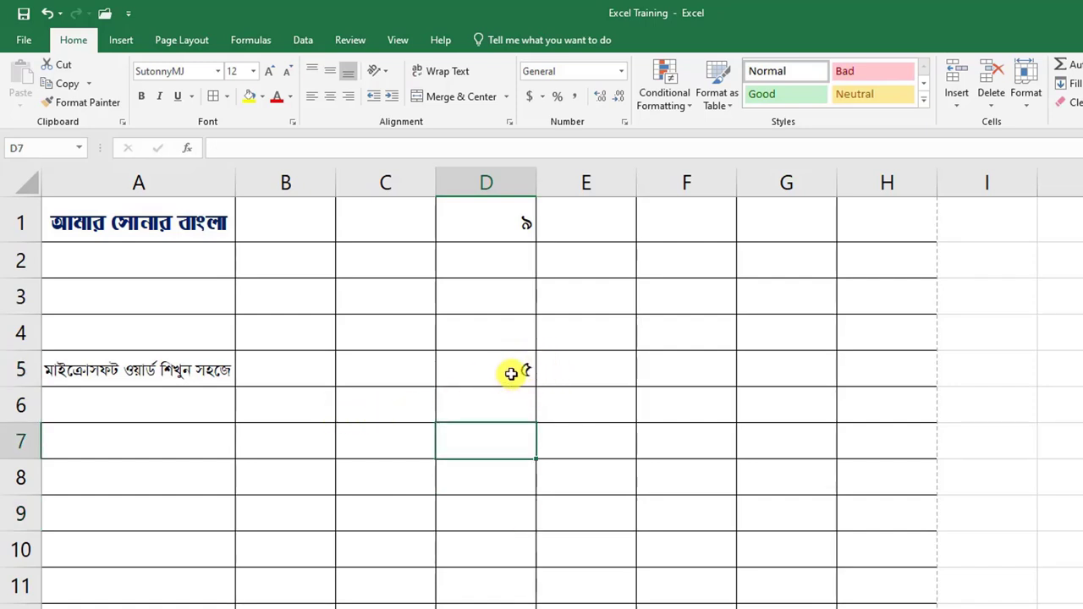
{"action": "left_click", "coordinate": [483, 363]}
{"action": "right_click", "coordinate": [483, 363]}
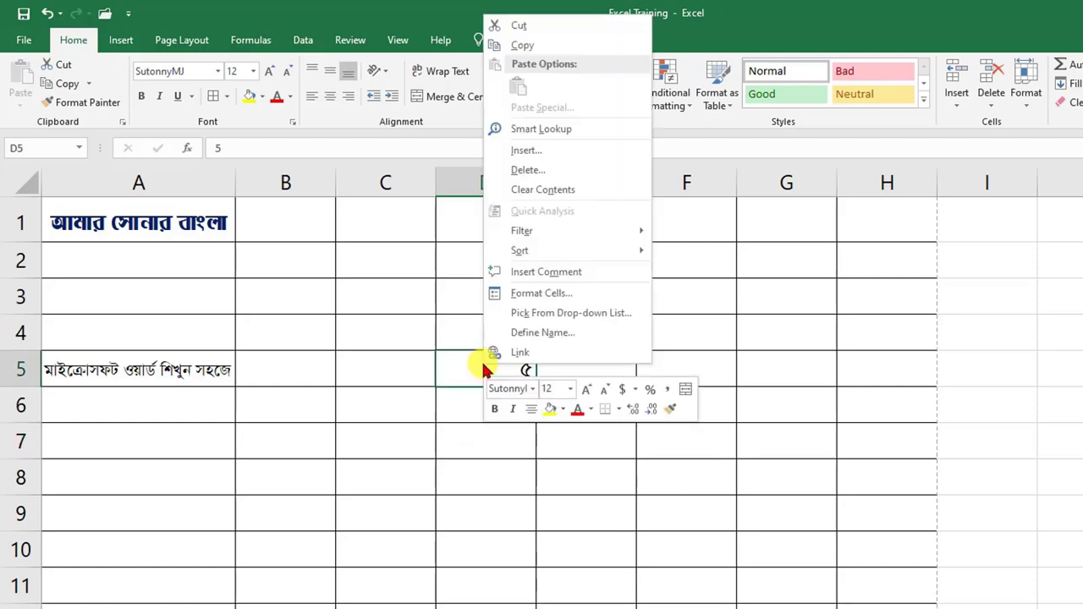
{"action": "left_click", "coordinate": [500, 292]}
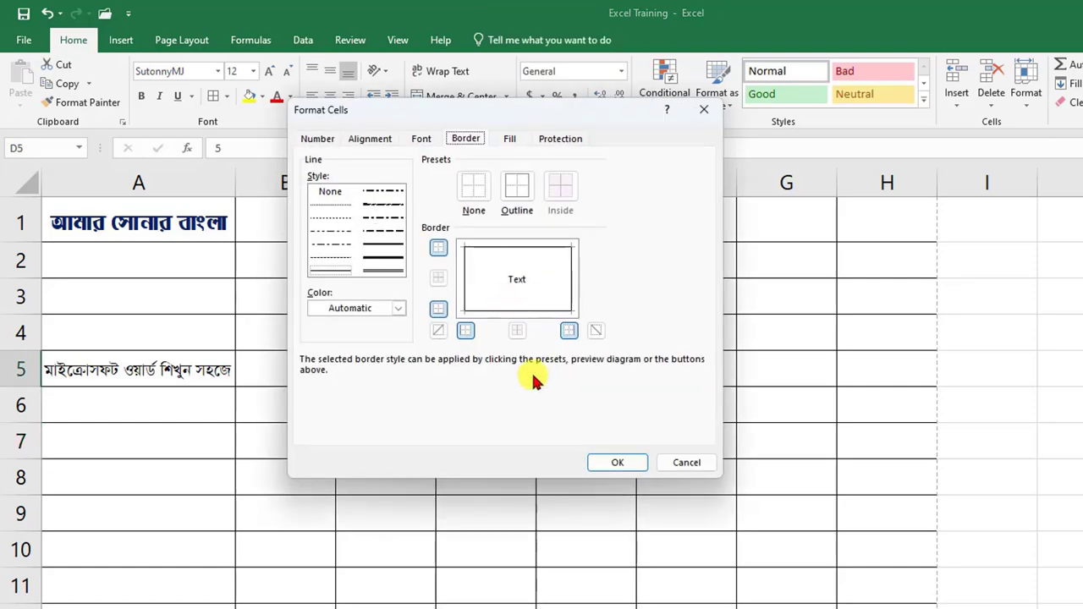
{"action": "left_click", "coordinate": [684, 463]}
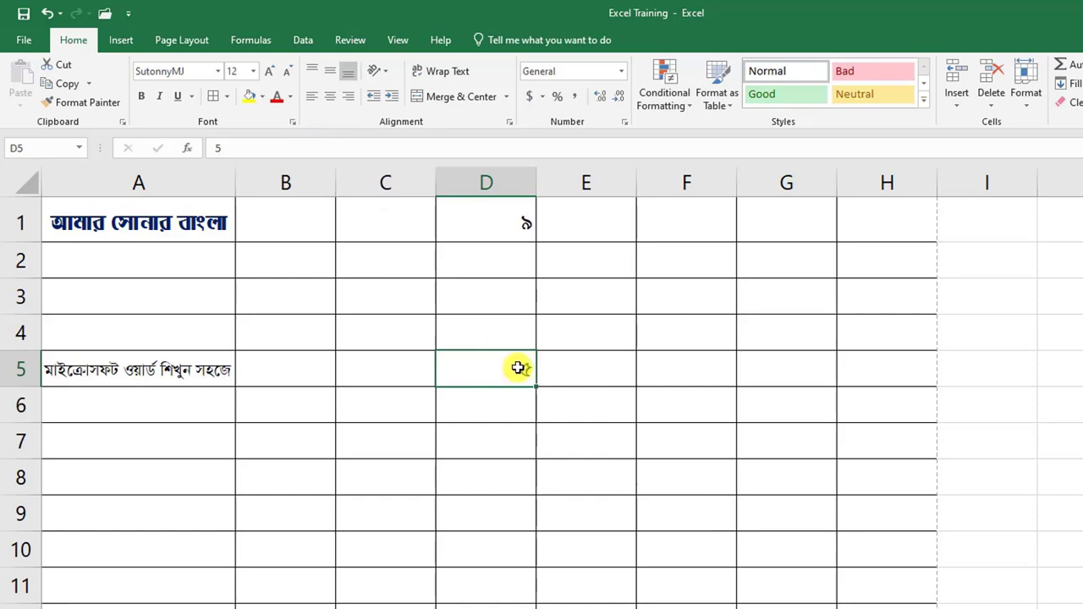
Step: Remove the right border of cell D5 through the Format Cells border settings
{"action": "left_click", "coordinate": [292, 123]}
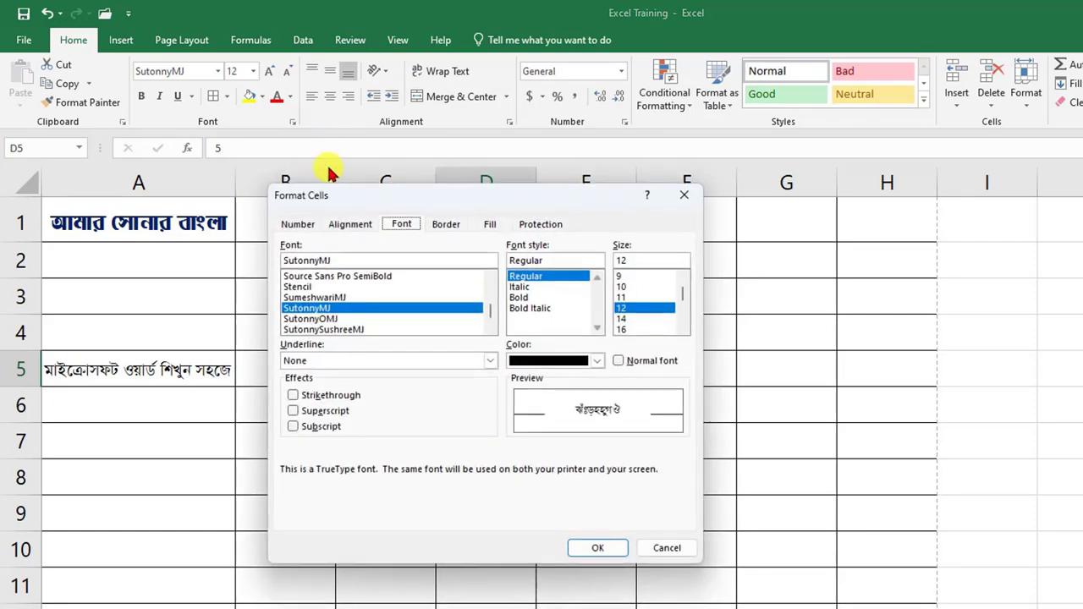
{"action": "left_click", "coordinate": [445, 224]}
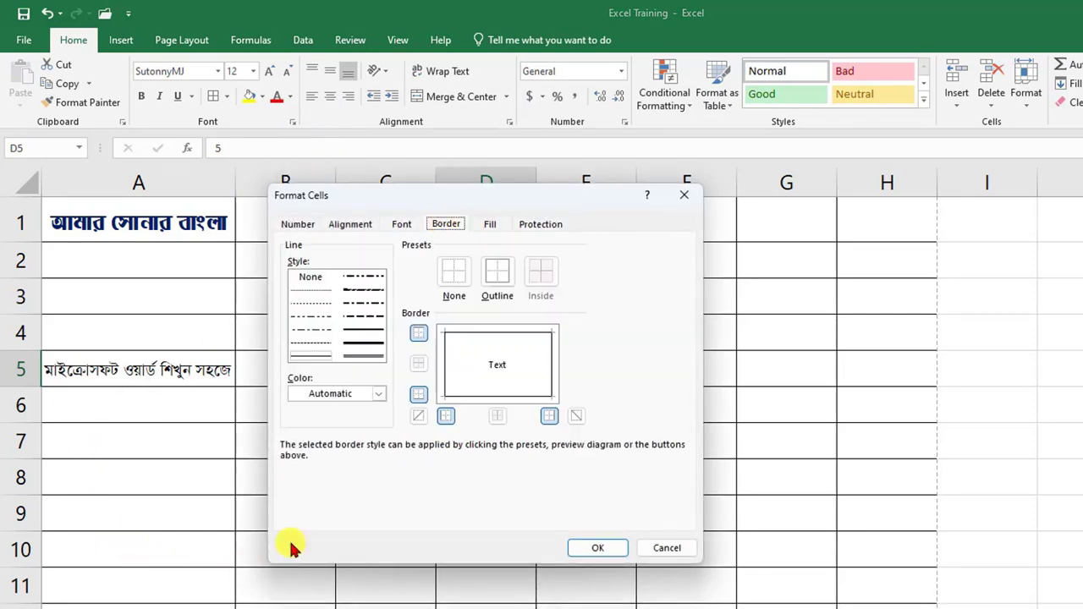
{"action": "left_click_drag", "start_coordinate": [491, 202], "coordinate": [837, 192]}
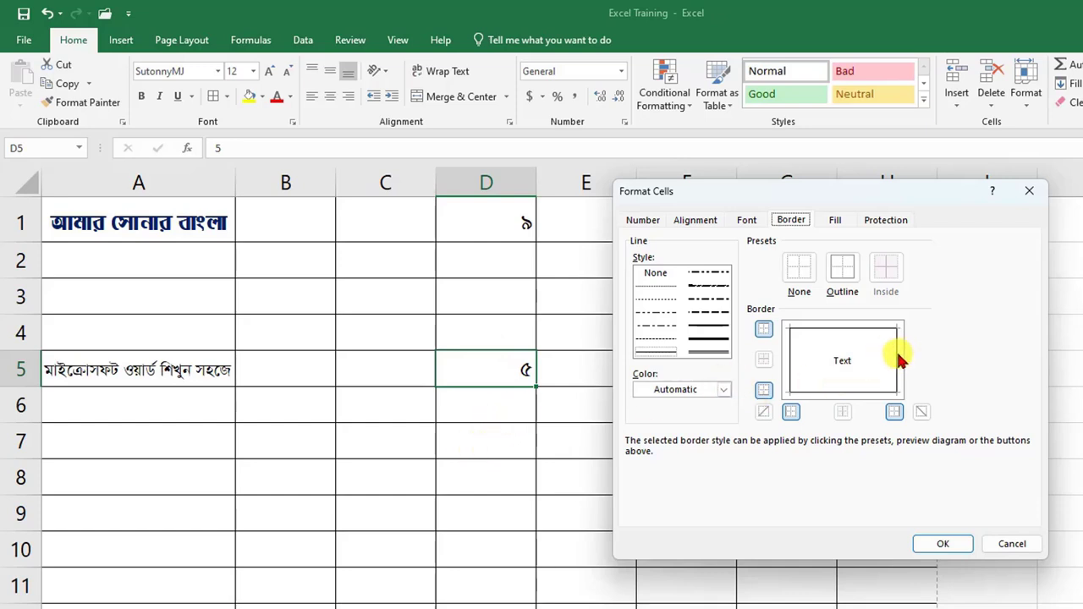
{"action": "left_click", "coordinate": [940, 546]}
{"action": "left_click", "coordinate": [441, 477]}
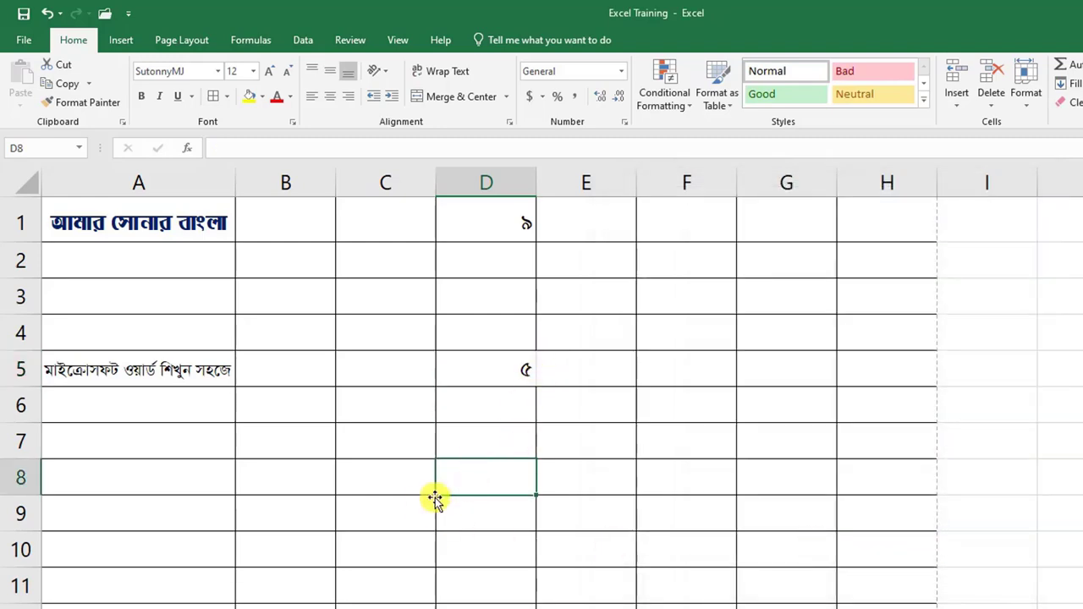
Step: Remove the top border of cell A5 through the Format Cells border settings
{"action": "scroll", "coordinate": [418, 493], "scroll_direction": "down", "scroll_amount": 1}
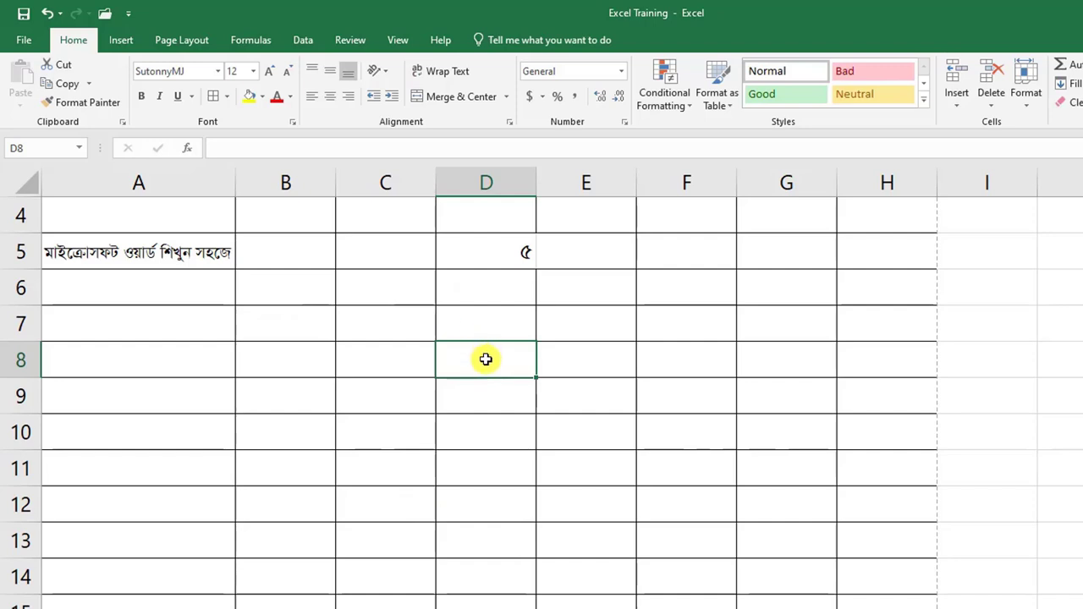
{"action": "scroll", "coordinate": [486, 360], "scroll_direction": "up", "scroll_amount": 1}
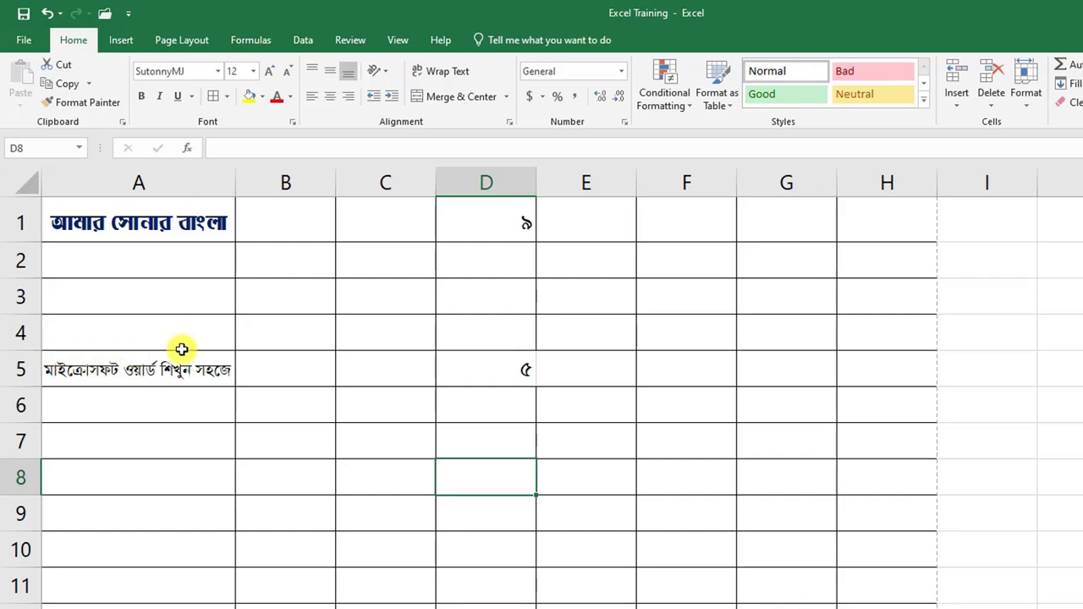
{"action": "left_click", "coordinate": [106, 368]}
{"action": "right_click", "coordinate": [106, 369]}
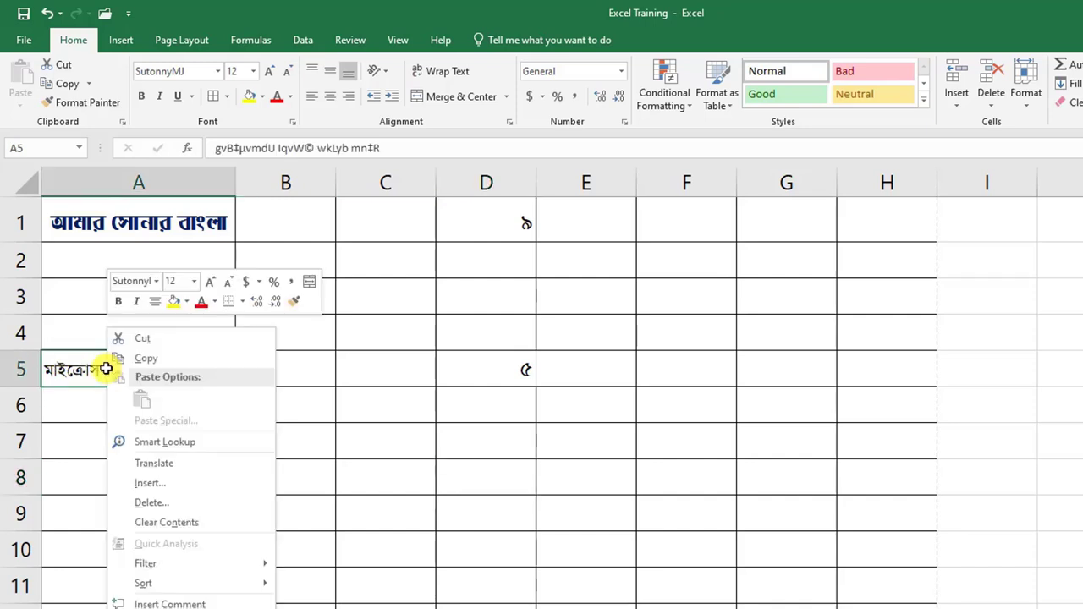
{"action": "left_click", "coordinate": [292, 121]}
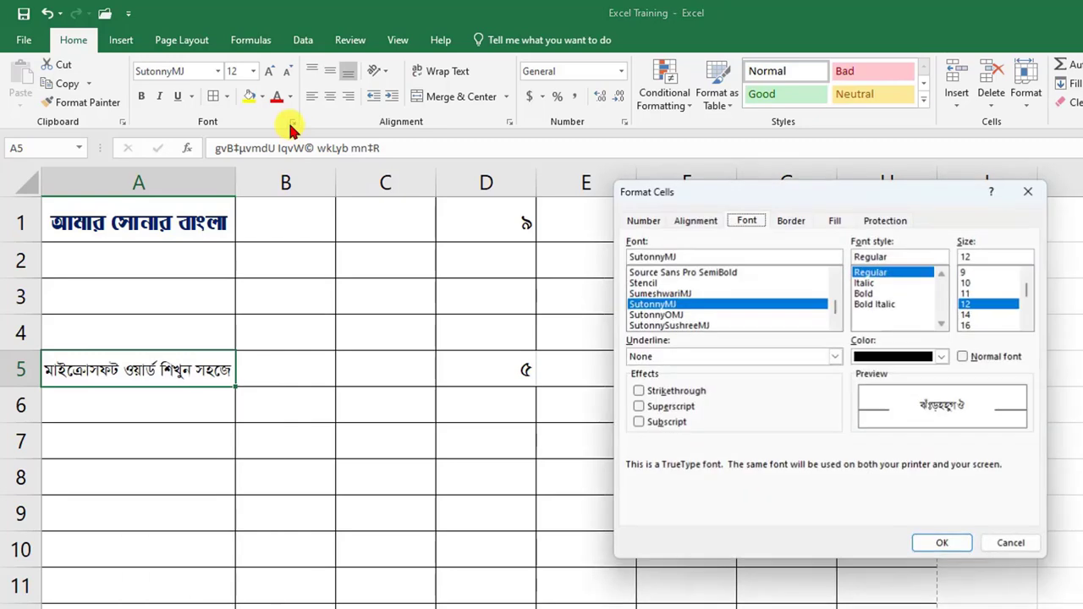
{"action": "left_click", "coordinate": [792, 222]}
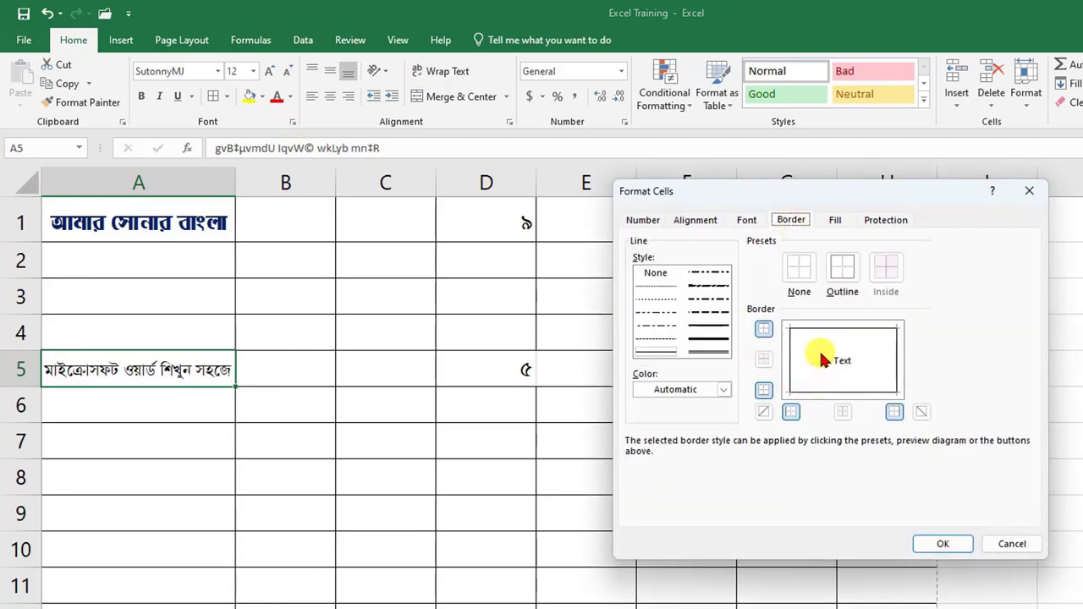
{"action": "left_click", "coordinate": [938, 543]}
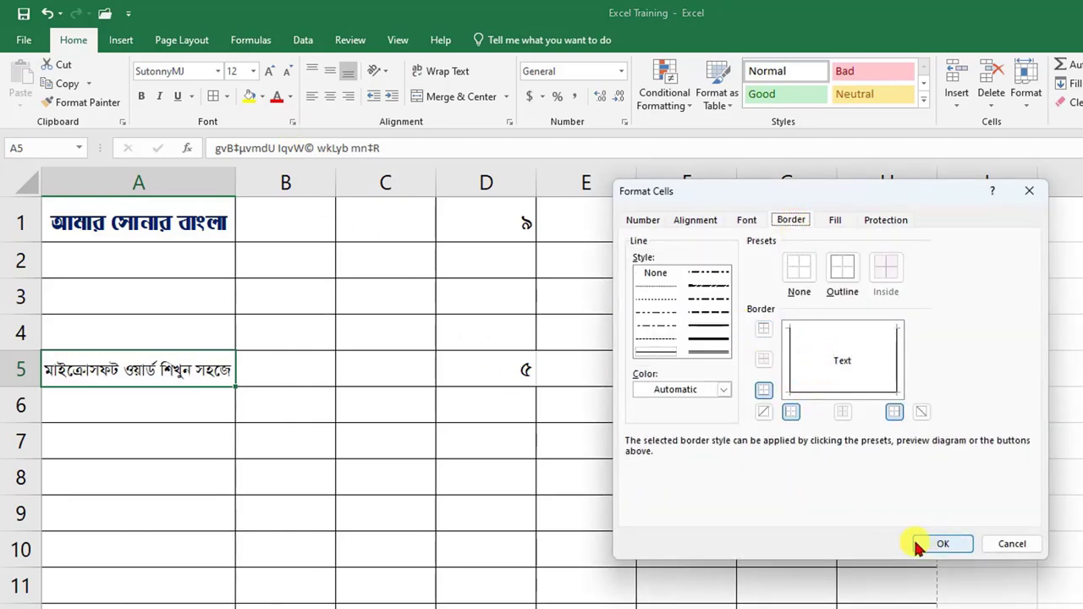
{"action": "left_click", "coordinate": [139, 425]}
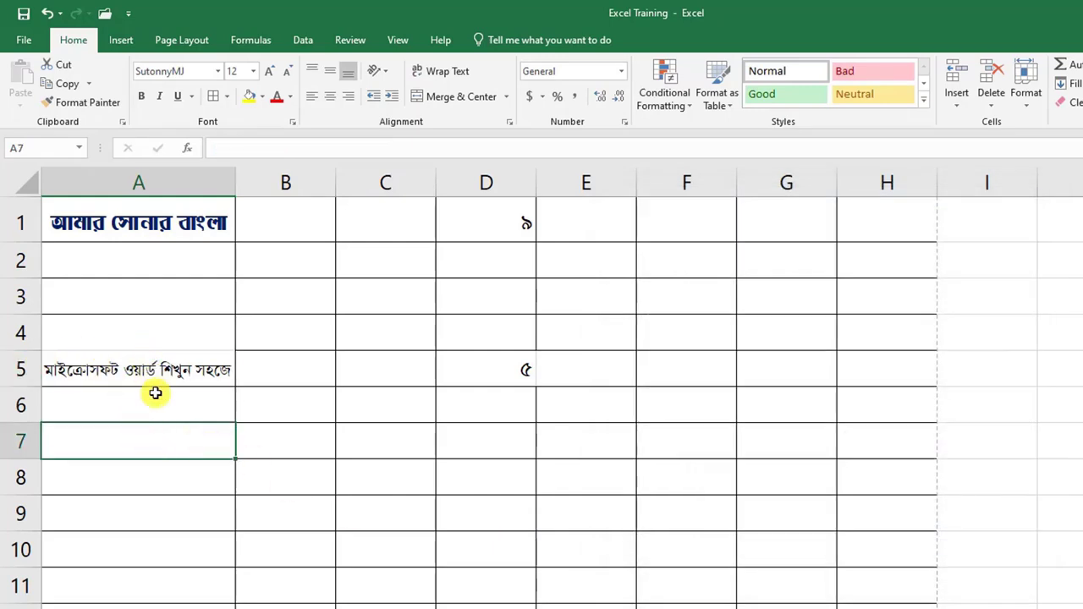
Step: Examine the borders around cells A5 and D5 and down the rest of the bordered page
{"action": "scroll", "coordinate": [296, 534], "scroll_direction": "down", "scroll_amount": 3}
{"action": "scroll", "coordinate": [295, 534], "scroll_direction": "up", "scroll_amount": 3}
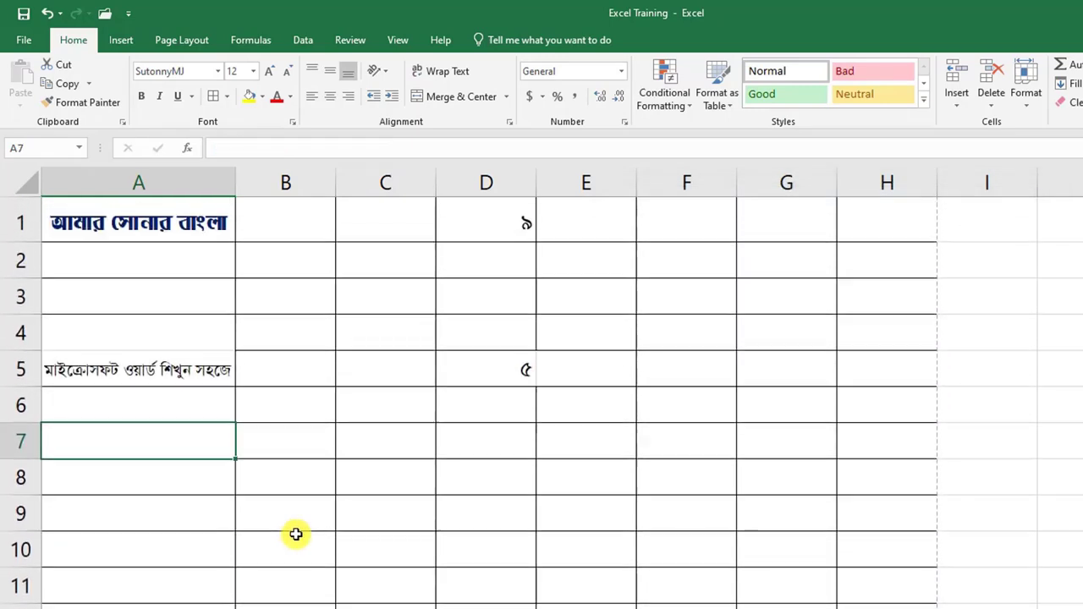
{"action": "scroll", "coordinate": [295, 534], "scroll_direction": "down", "scroll_amount": 2}
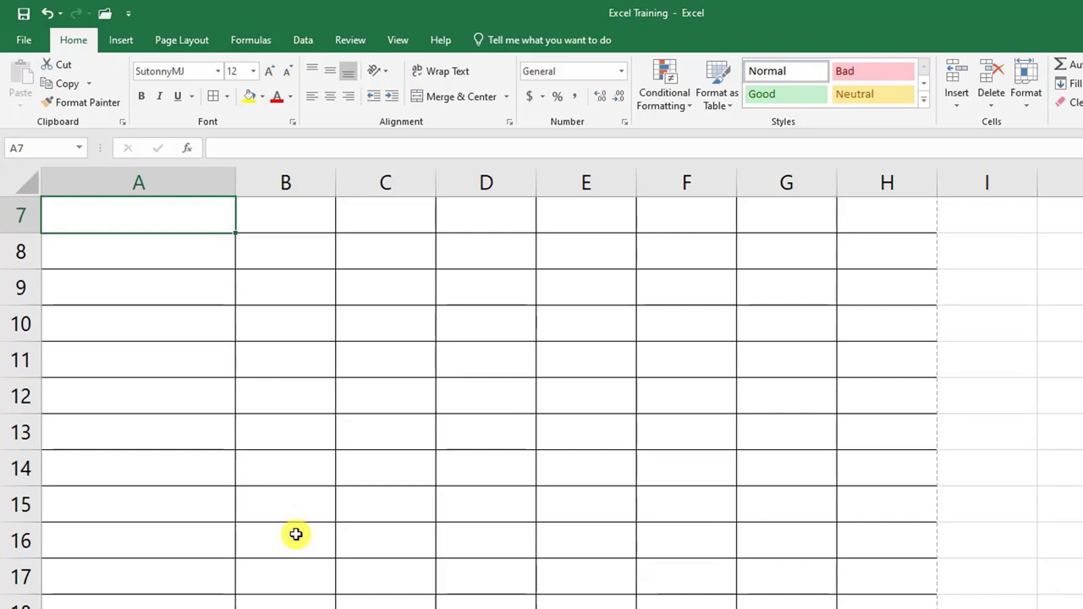
{"action": "scroll", "coordinate": [295, 534], "scroll_direction": "up", "scroll_amount": 2}
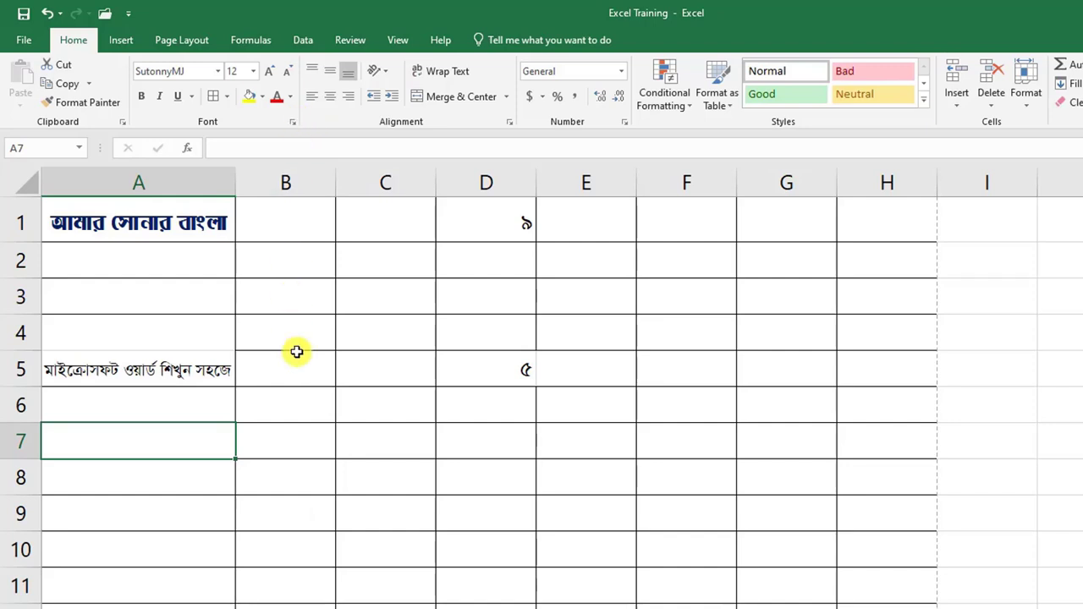
{"action": "scroll", "coordinate": [373, 549], "scroll_direction": "down", "scroll_amount": 7}
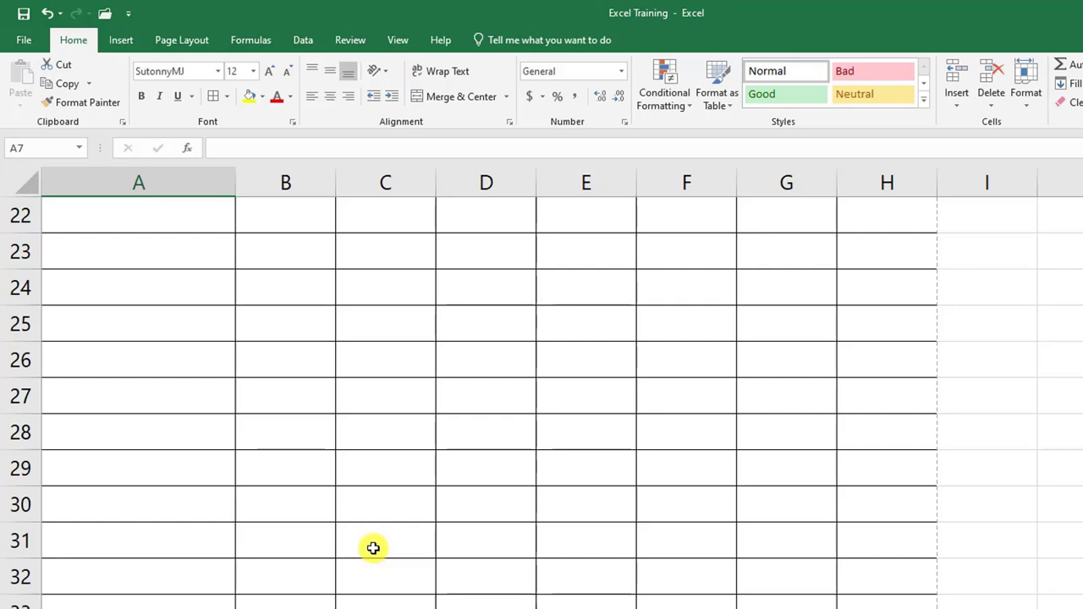
{"action": "scroll", "coordinate": [664, 582], "scroll_direction": "down", "scroll_amount": 4}
{"action": "scroll", "coordinate": [661, 584], "scroll_direction": "up", "scroll_amount": 6}
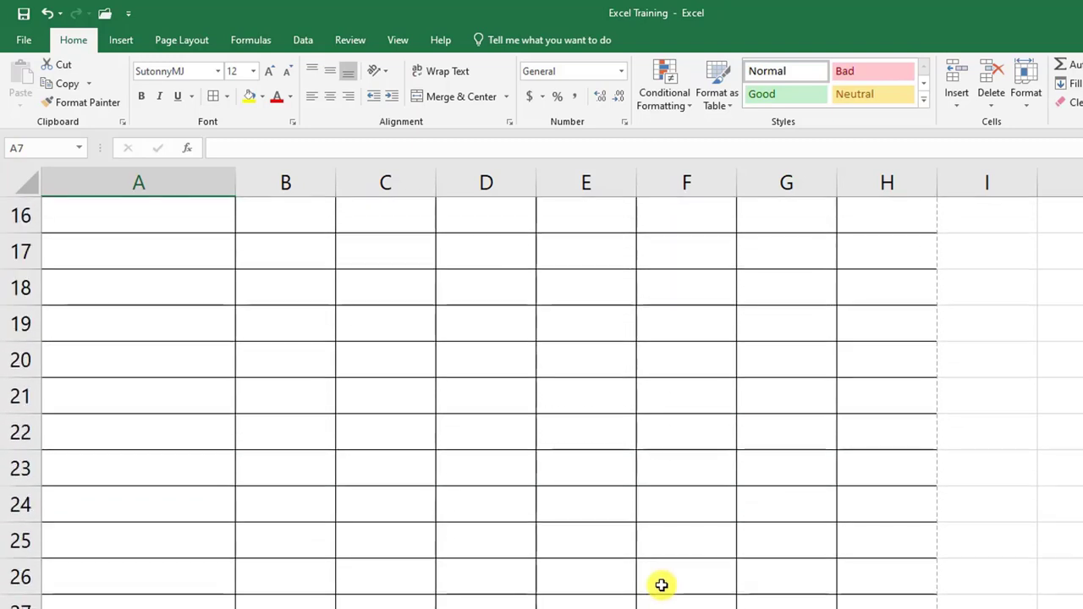
{"action": "scroll", "coordinate": [660, 575], "scroll_direction": "up", "scroll_amount": 5}
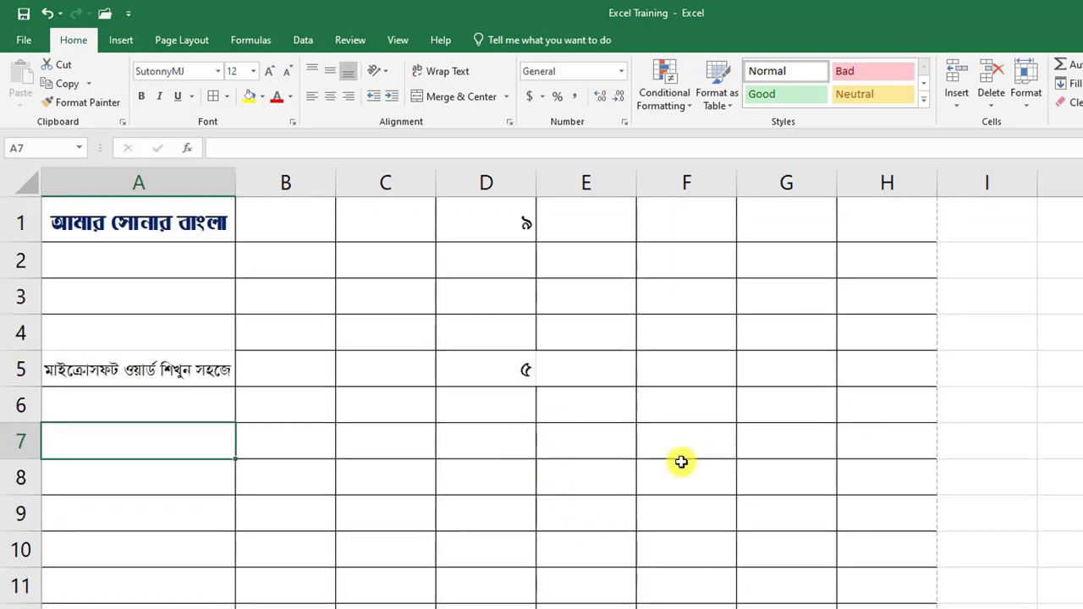
Step: Check the bordered page in the print preview and return to the sheet
{"action": "scroll", "coordinate": [681, 462], "scroll_direction": "down", "scroll_amount": 5}
{"action": "left_click", "coordinate": [24, 40]}
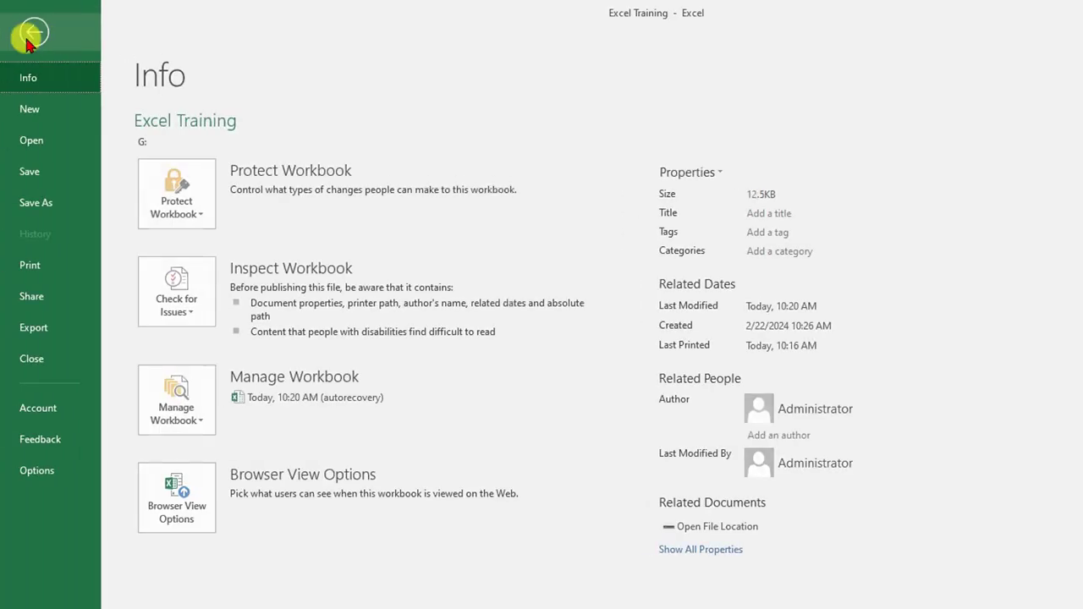
{"action": "left_click", "coordinate": [48, 265]}
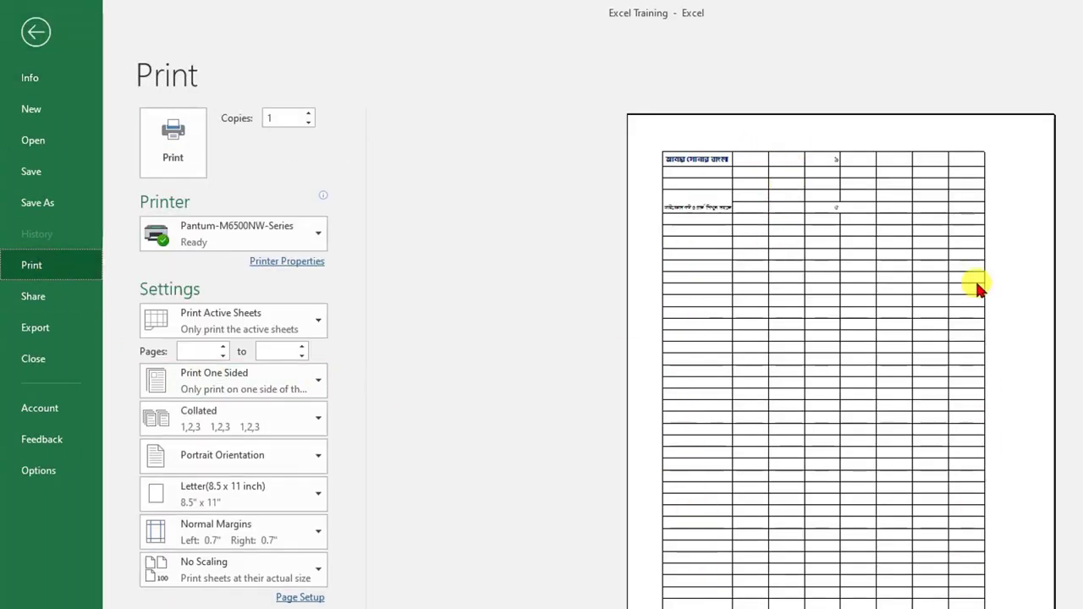
{"action": "left_click", "coordinate": [37, 34]}
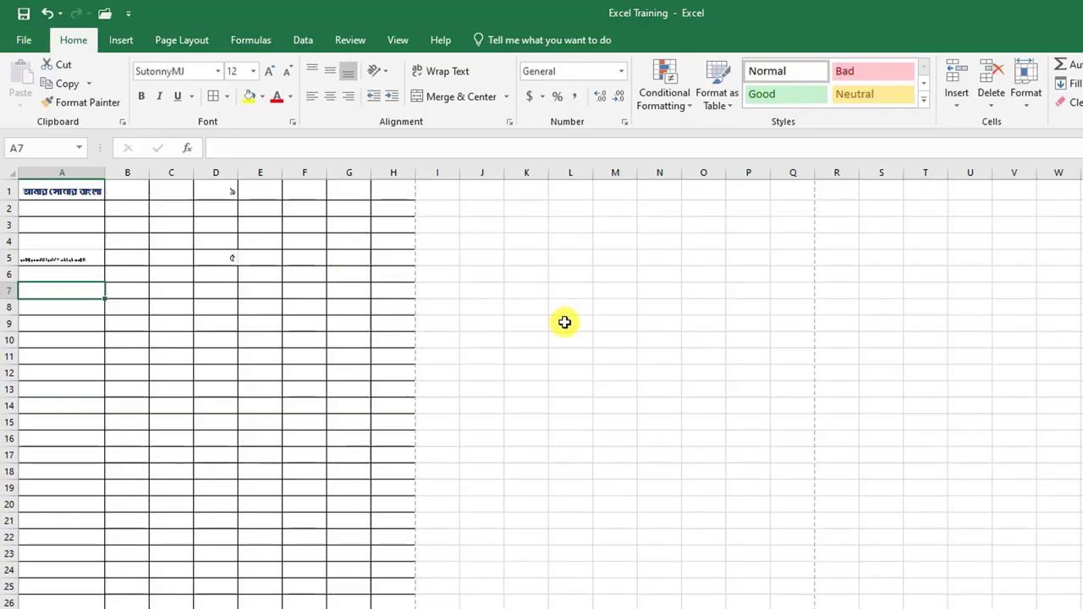
Step: Select the empty second page area across columns I to Q from row 1 and preview it with the Print Selection setting
{"action": "left_click_drag", "start_coordinate": [440, 189], "coordinate": [795, 606]}
{"action": "scroll", "coordinate": [541, 381], "scroll_direction": "down", "scroll_amount": 4}
{"action": "scroll", "coordinate": [542, 380], "scroll_direction": "up", "scroll_amount": 4}
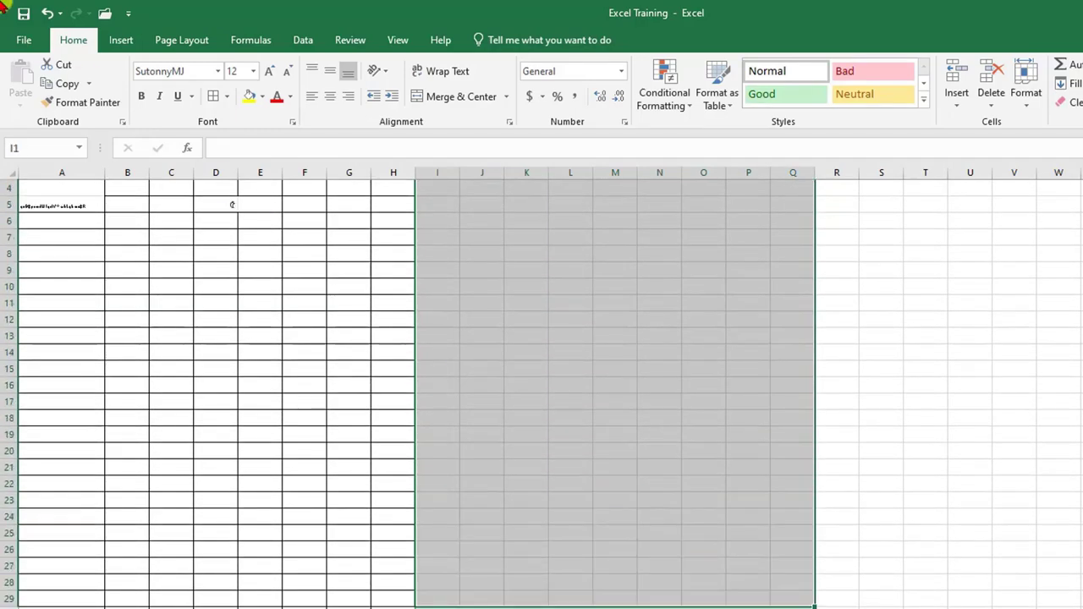
{"action": "left_click", "coordinate": [24, 40]}
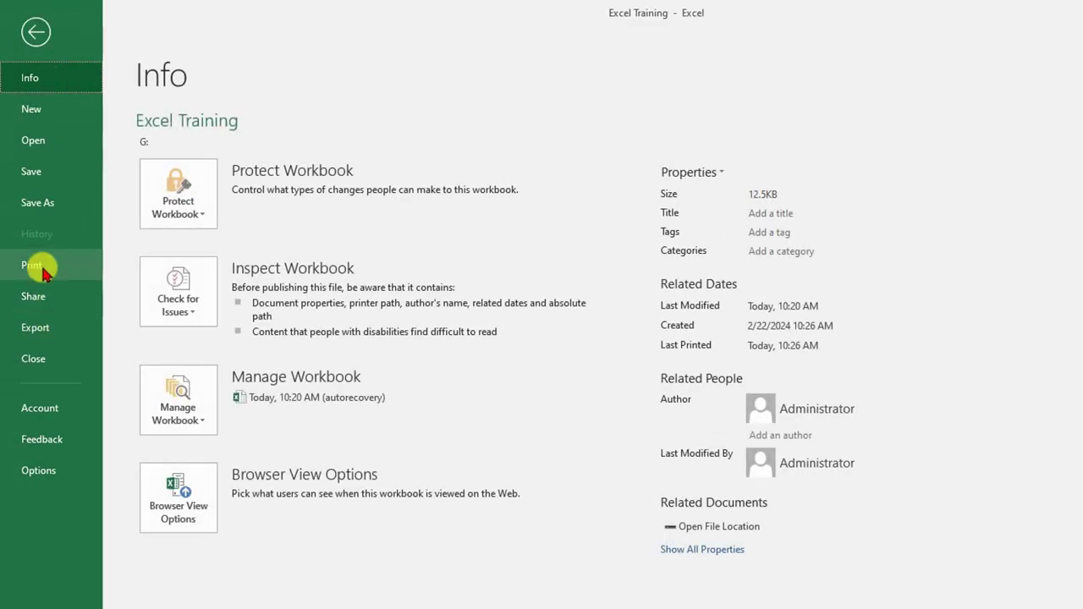
{"action": "left_click", "coordinate": [38, 267]}
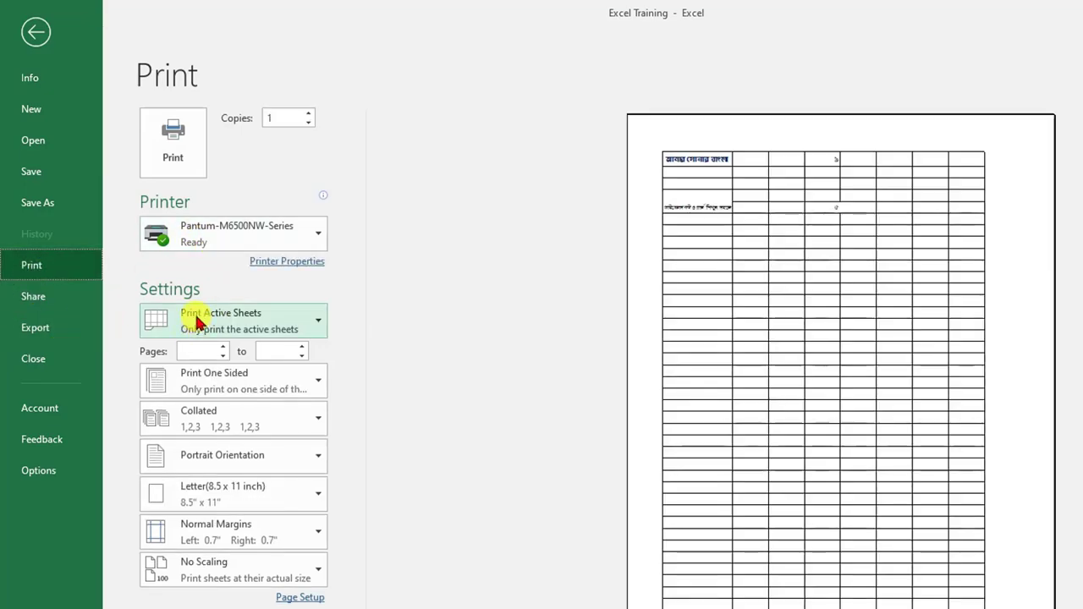
{"action": "left_click", "coordinate": [238, 320]}
{"action": "left_click", "coordinate": [210, 428]}
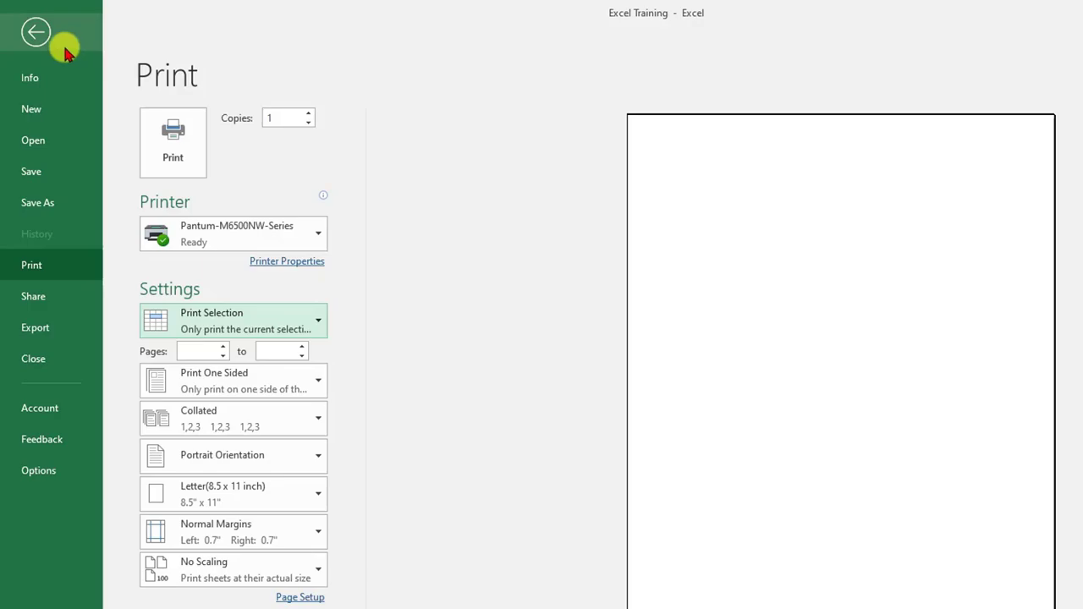
{"action": "left_click", "coordinate": [35, 32]}
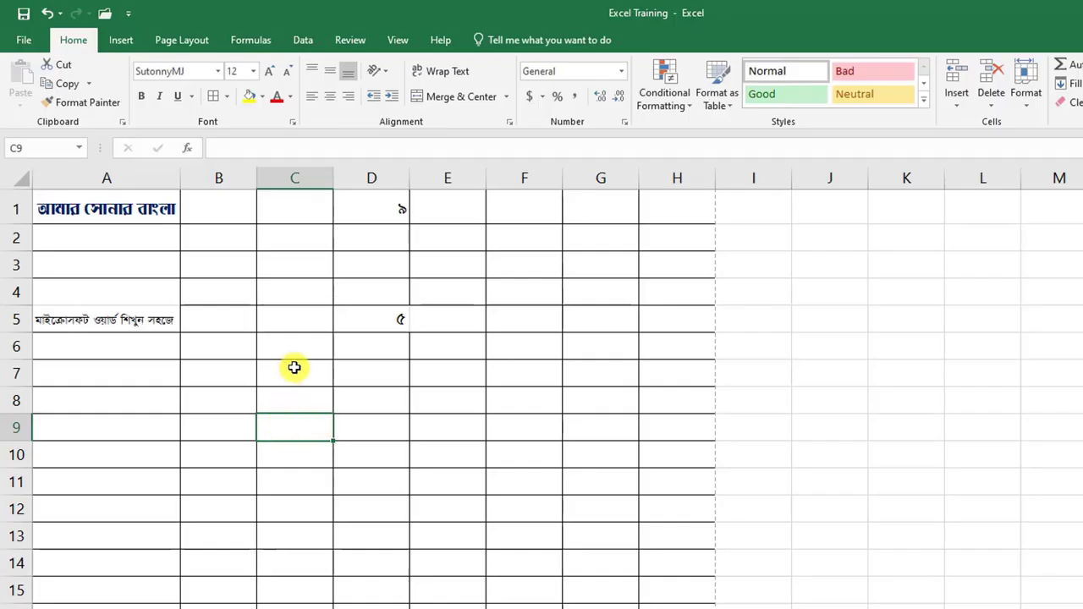
{"action": "scroll", "coordinate": [329, 415], "scroll_direction": "down", "scroll_amount": 2}
{"action": "scroll", "coordinate": [331, 423], "scroll_direction": "down", "scroll_amount": 4}
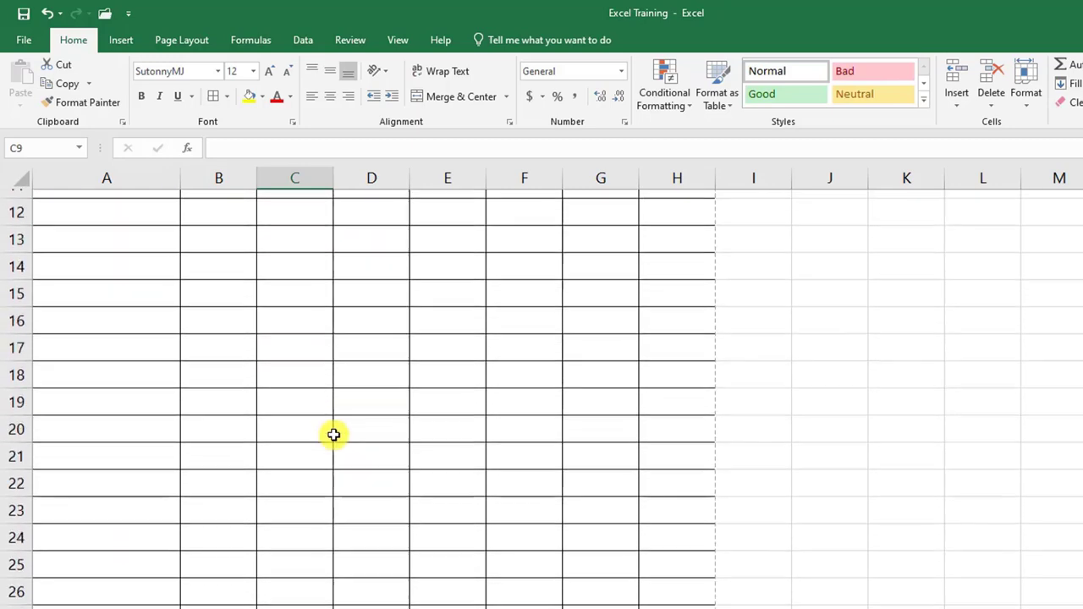
{"action": "scroll", "coordinate": [338, 453], "scroll_direction": "up", "scroll_amount": 5}
{"action": "scroll", "coordinate": [343, 462], "scroll_direction": "up", "scroll_amount": 1}
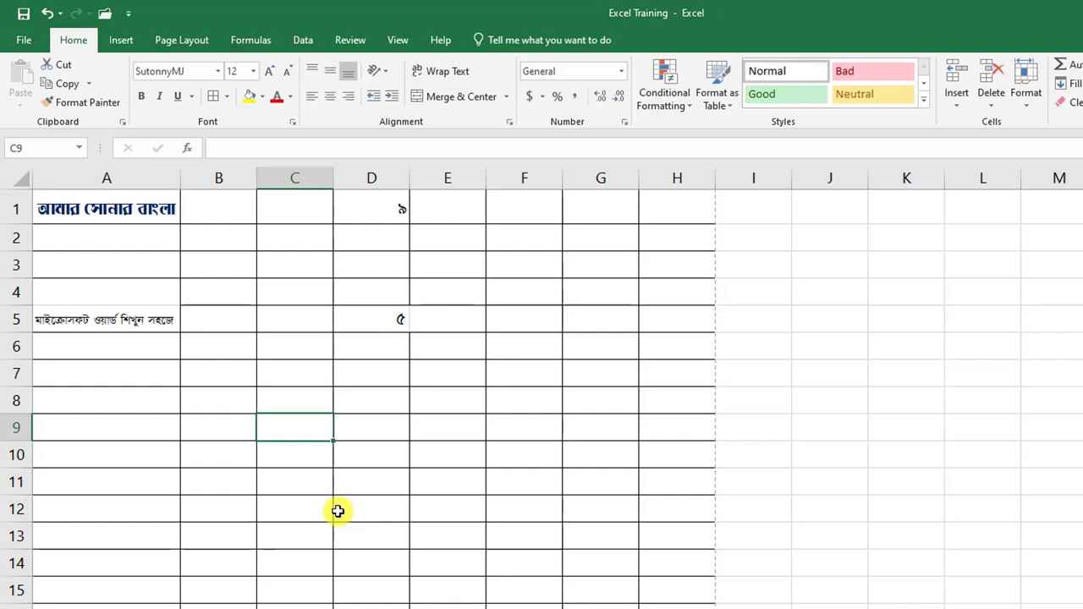
{"action": "scroll", "coordinate": [337, 511], "scroll_direction": "down", "scroll_amount": 2}
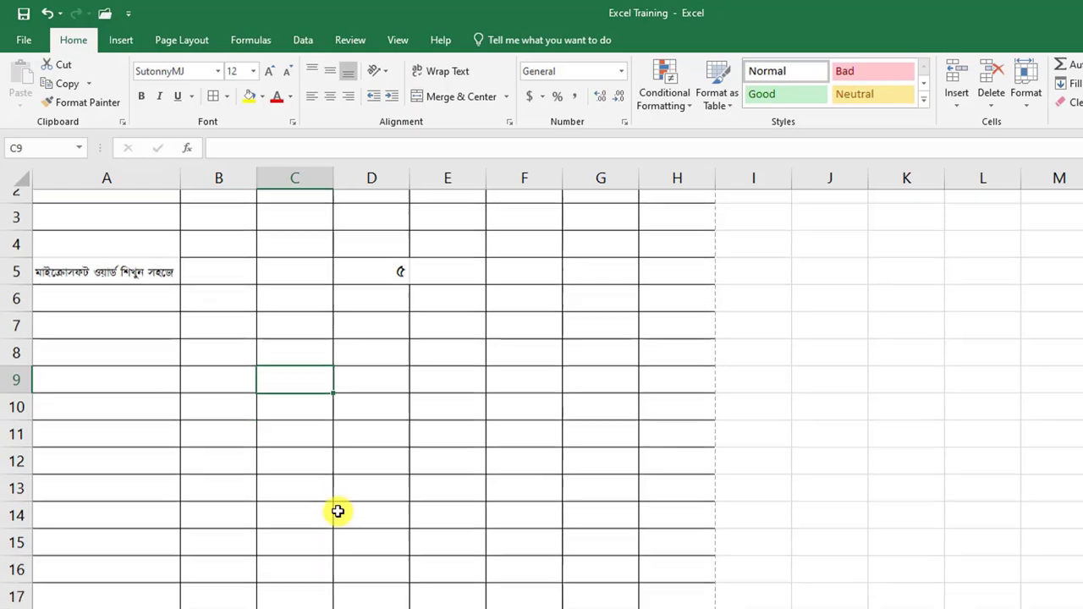
{"action": "scroll", "coordinate": [337, 511], "scroll_direction": "up", "scroll_amount": 2}
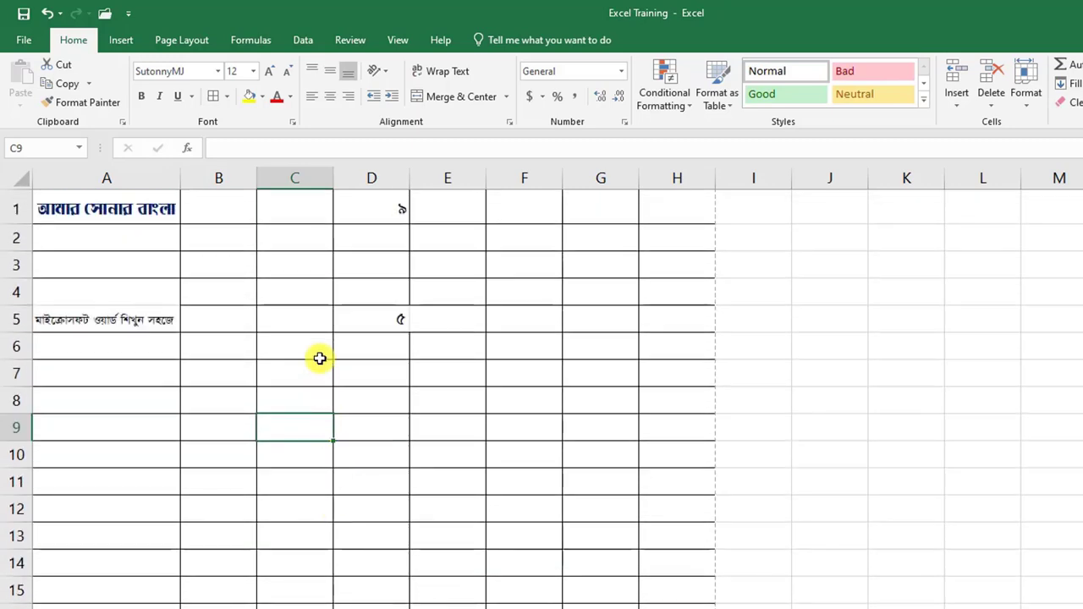
Step: Examine the dashed page boundaries along column H and down the sheet past row 80
{"action": "left_click", "coordinate": [174, 43]}
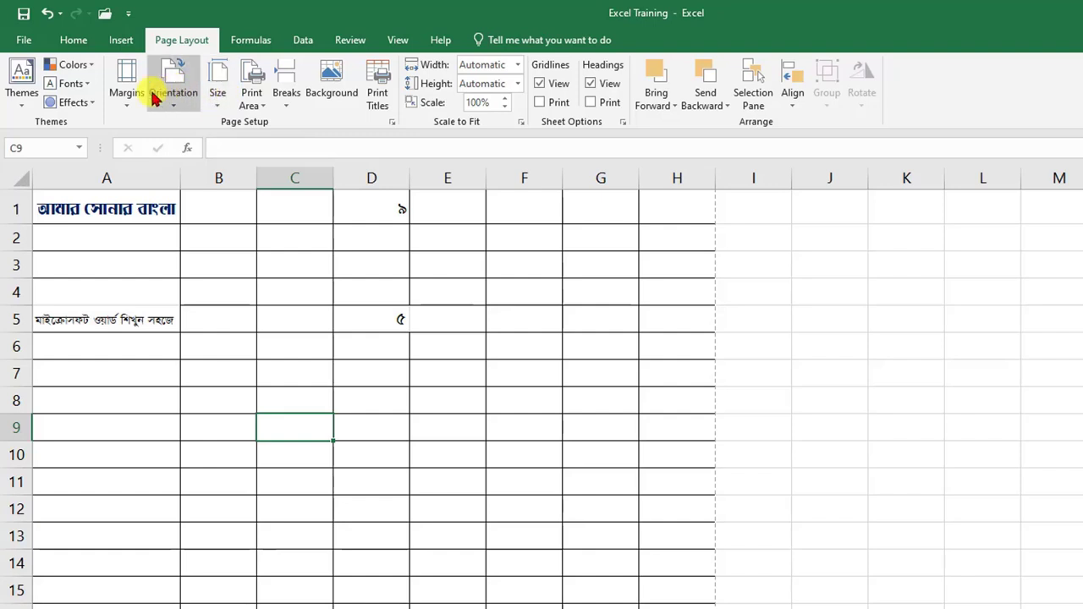
{"action": "left_click", "coordinate": [198, 460]}
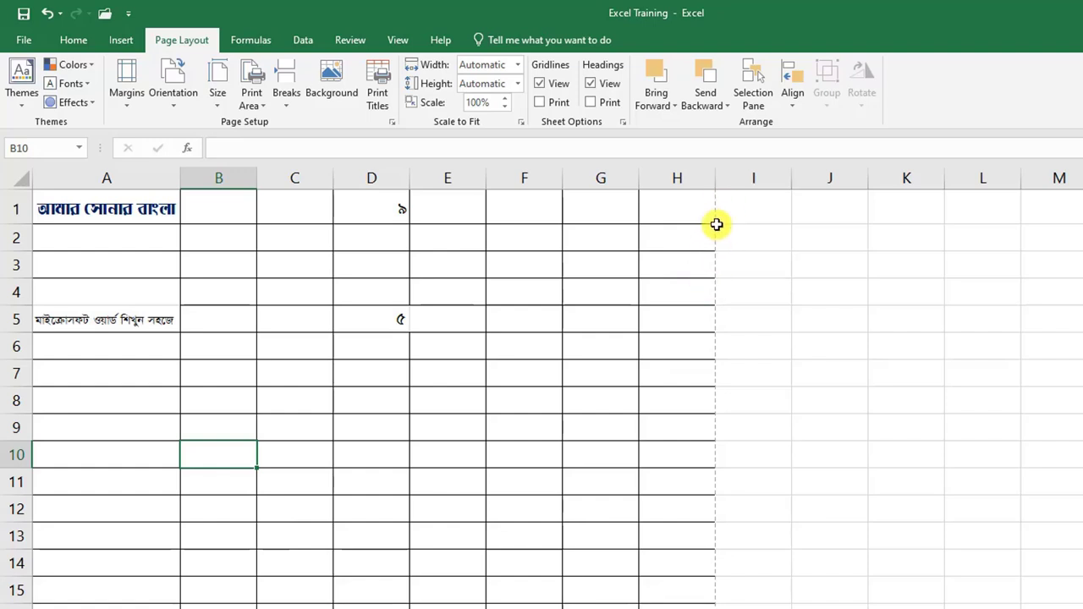
{"action": "scroll", "coordinate": [721, 440], "scroll_direction": "down", "scroll_amount": 8}
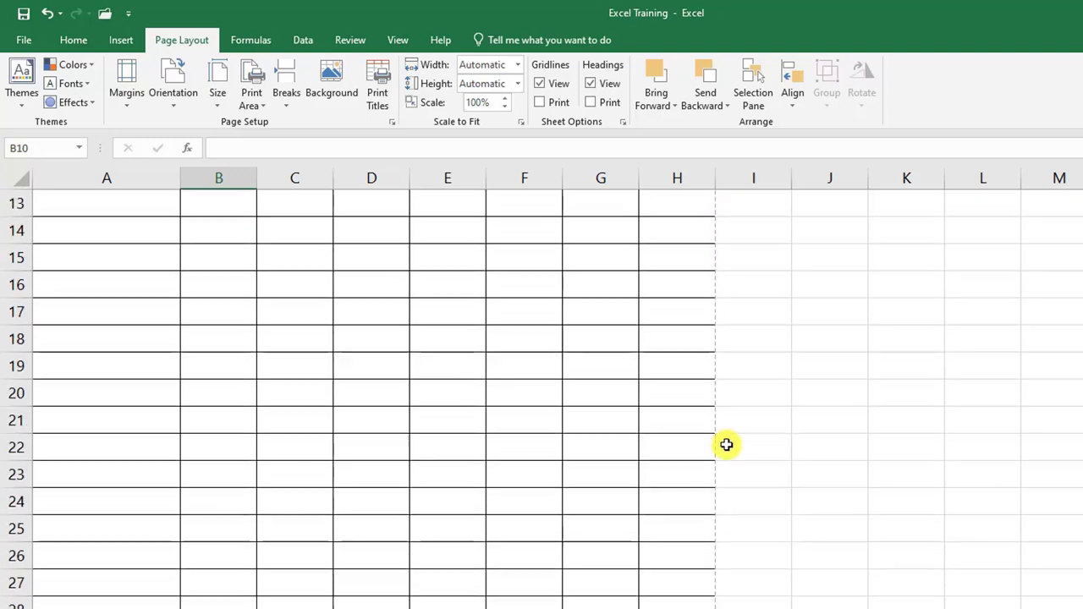
{"action": "scroll", "coordinate": [726, 449], "scroll_direction": "down", "scroll_amount": 3}
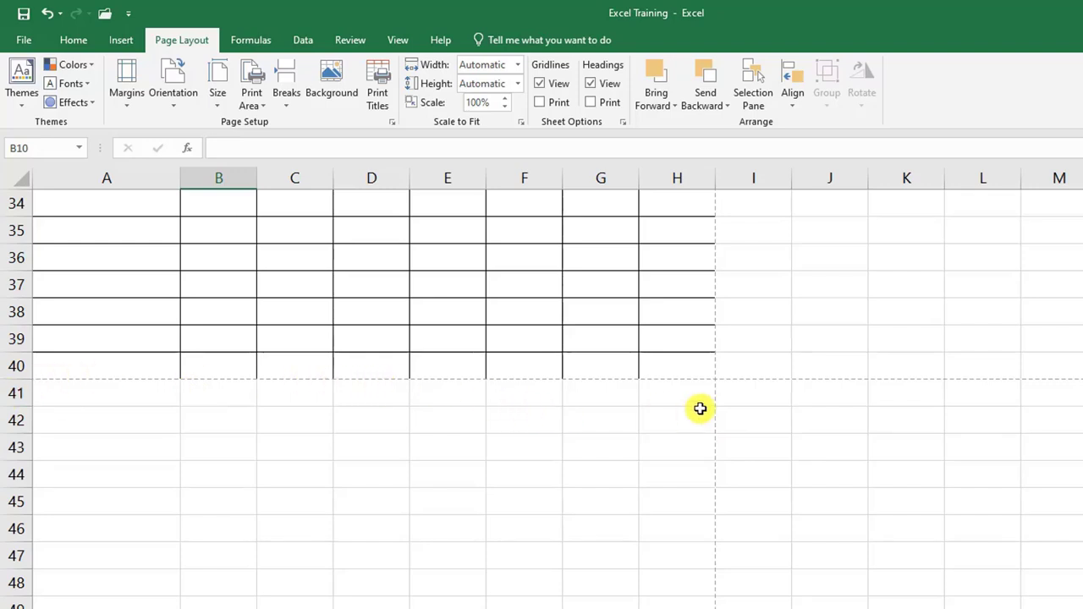
{"action": "scroll", "coordinate": [733, 462], "scroll_direction": "down", "scroll_amount": 10}
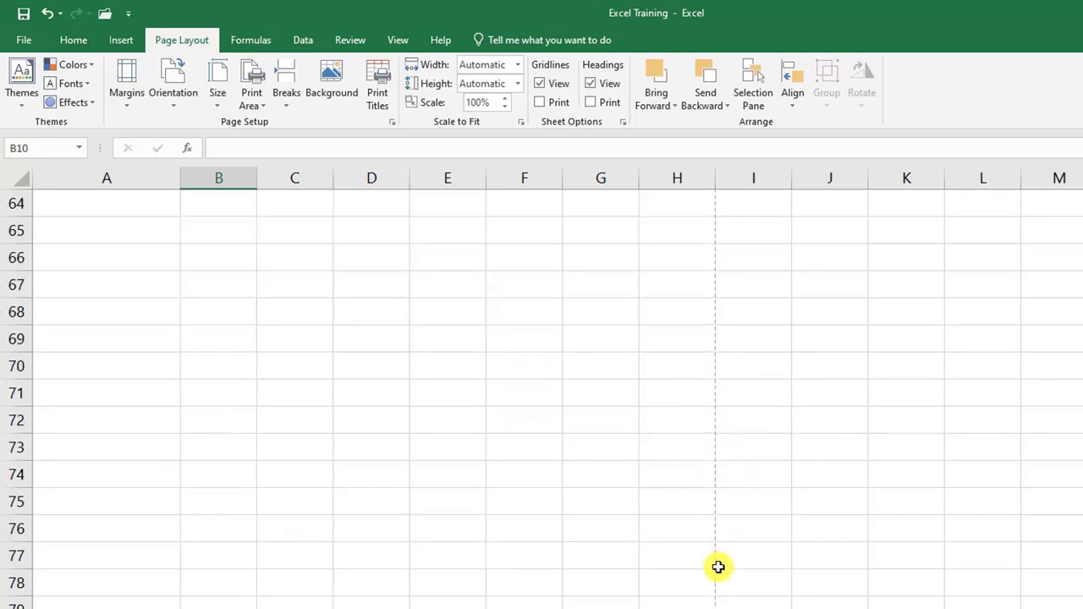
{"action": "scroll", "coordinate": [717, 567], "scroll_direction": "down", "scroll_amount": 1}
{"action": "scroll", "coordinate": [721, 575], "scroll_direction": "up", "scroll_amount": 8}
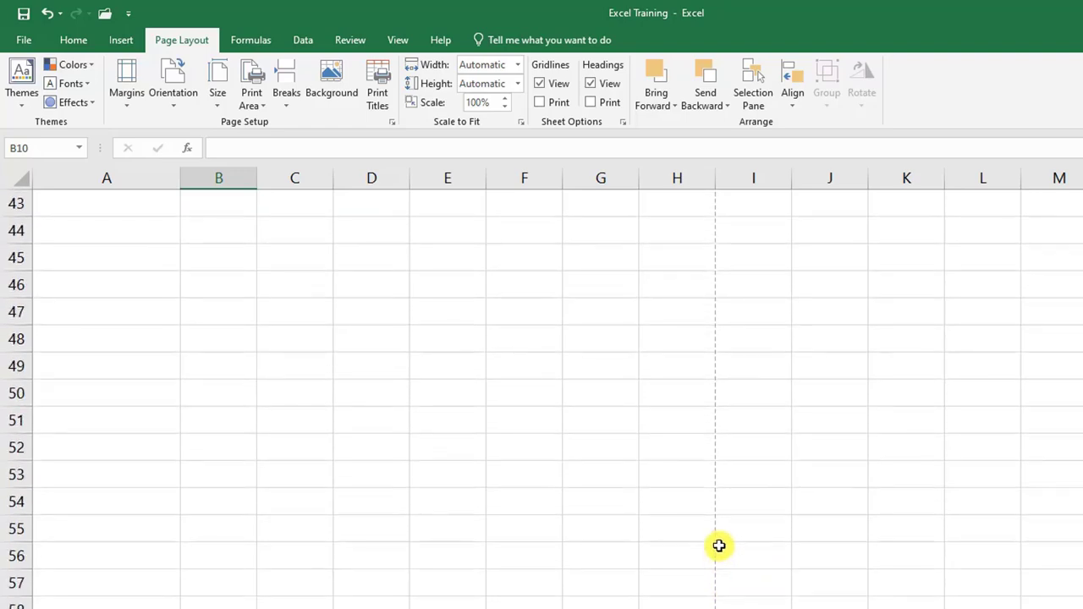
{"action": "scroll", "coordinate": [717, 524], "scroll_direction": "up", "scroll_amount": 2}
{"action": "scroll", "coordinate": [1013, 404], "scroll_direction": "down", "scroll_amount": 6}
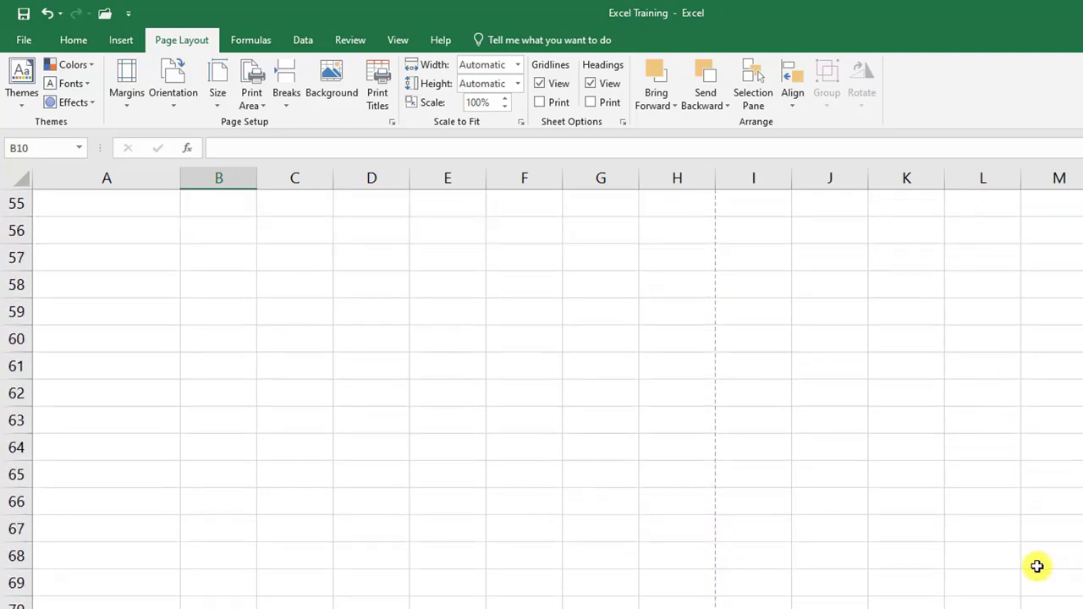
{"action": "scroll", "coordinate": [931, 583], "scroll_direction": "down", "scroll_amount": 5}
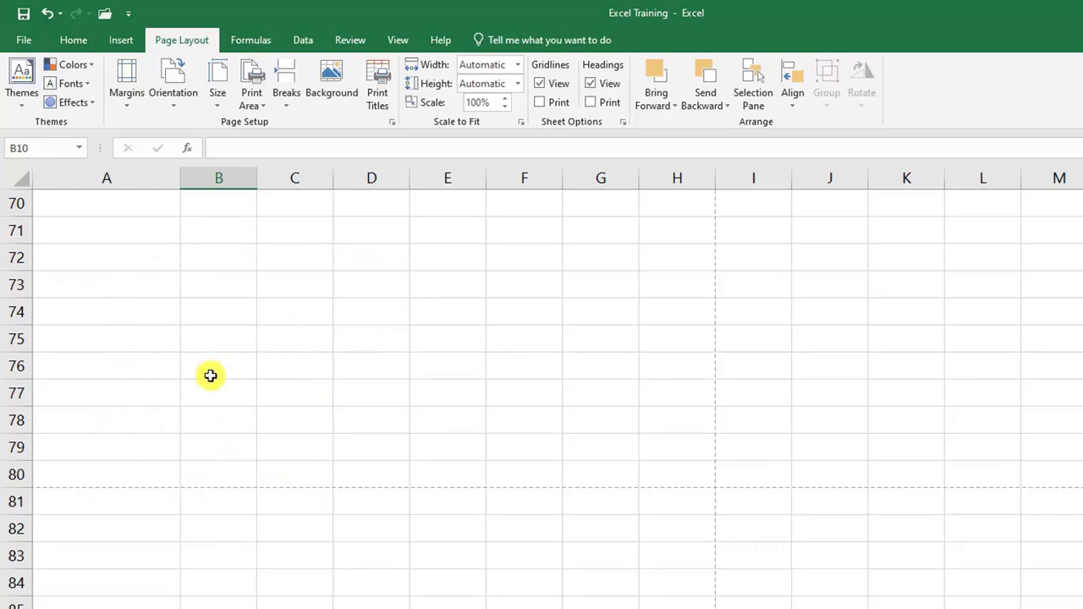
{"action": "scroll", "coordinate": [245, 434], "scroll_direction": "up", "scroll_amount": 19}
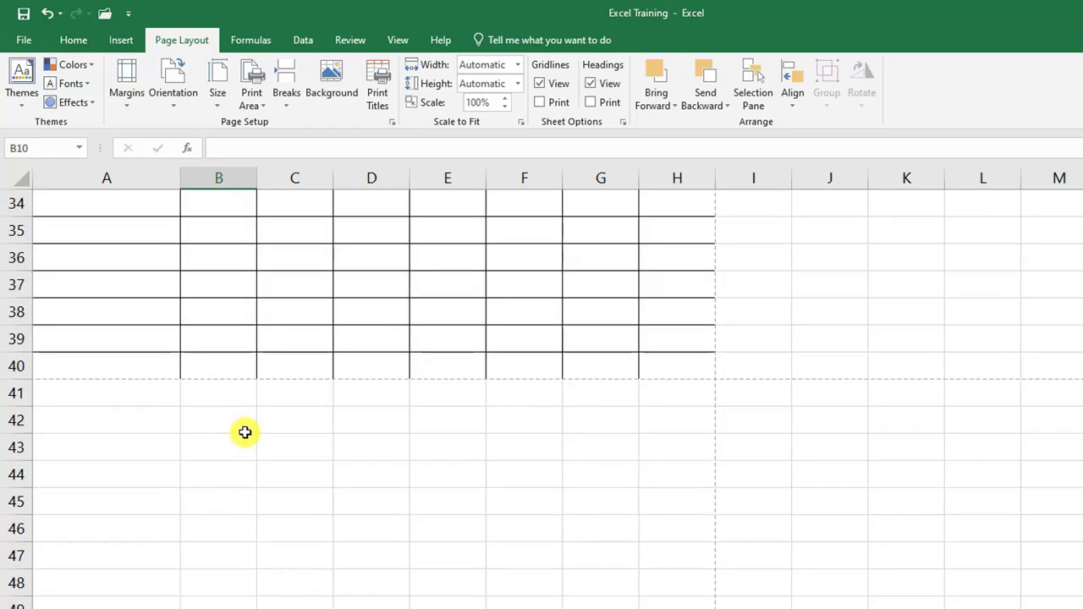
{"action": "scroll", "coordinate": [258, 258], "scroll_direction": "up", "scroll_amount": 4}
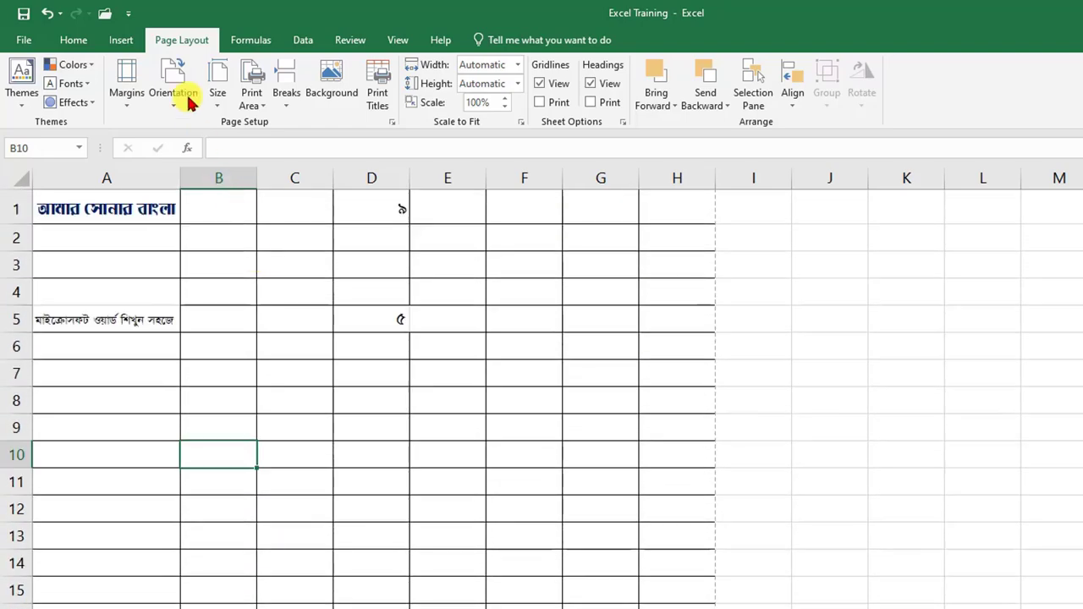
Step: Review the sheet's custom margin settings, accept them as they are, and check the bordered page down to its lower page boundary
{"action": "left_click", "coordinate": [128, 99]}
{"action": "left_click", "coordinate": [161, 391]}
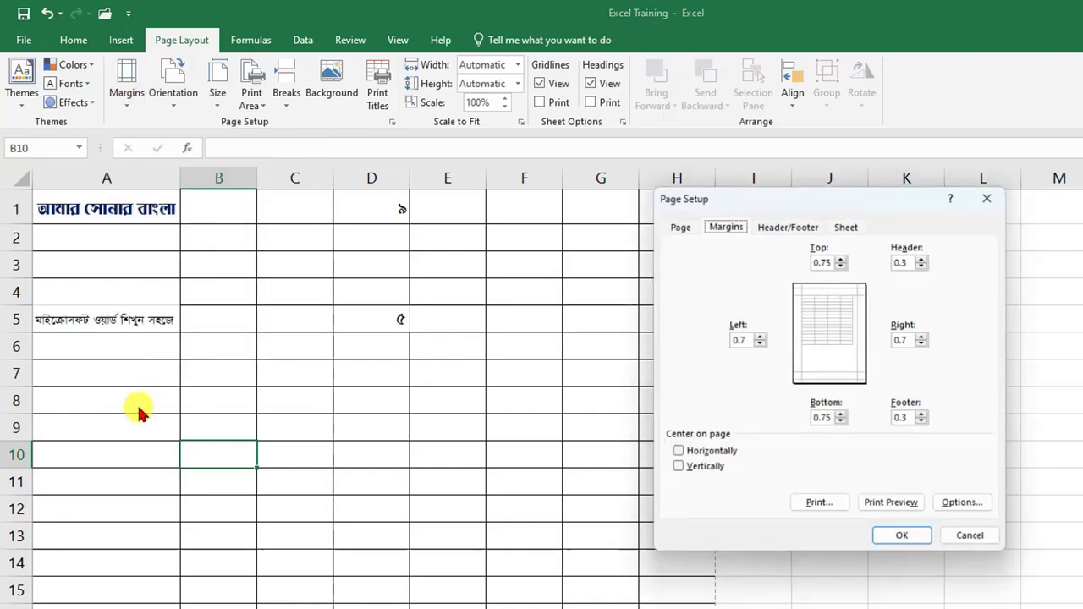
{"action": "left_click", "coordinate": [904, 542]}
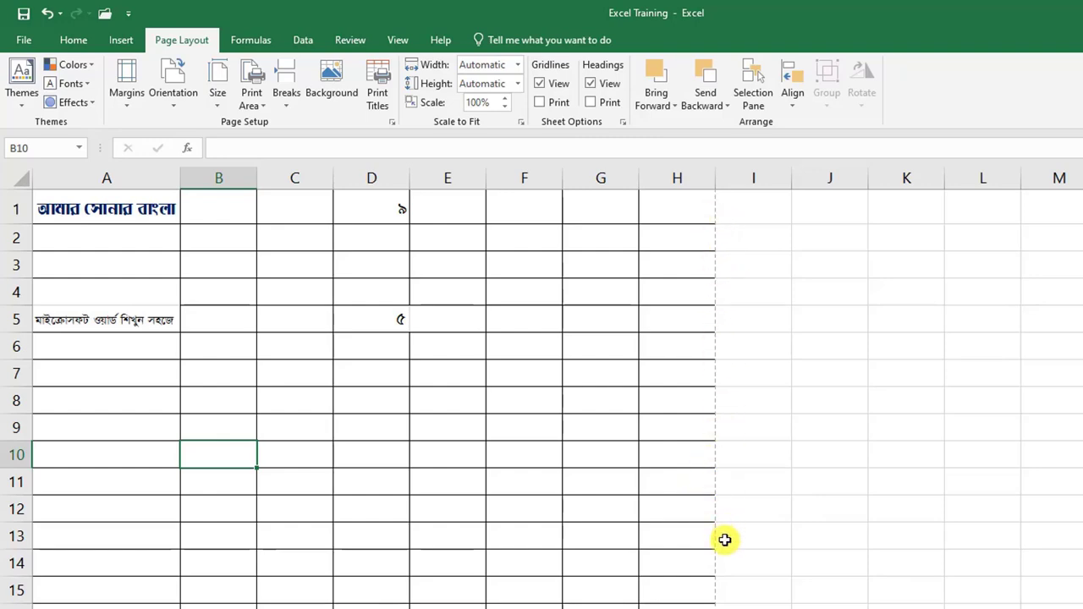
{"action": "scroll", "coordinate": [723, 545], "scroll_direction": "down", "scroll_amount": 6}
{"action": "scroll", "coordinate": [724, 545], "scroll_direction": "down", "scroll_amount": 3}
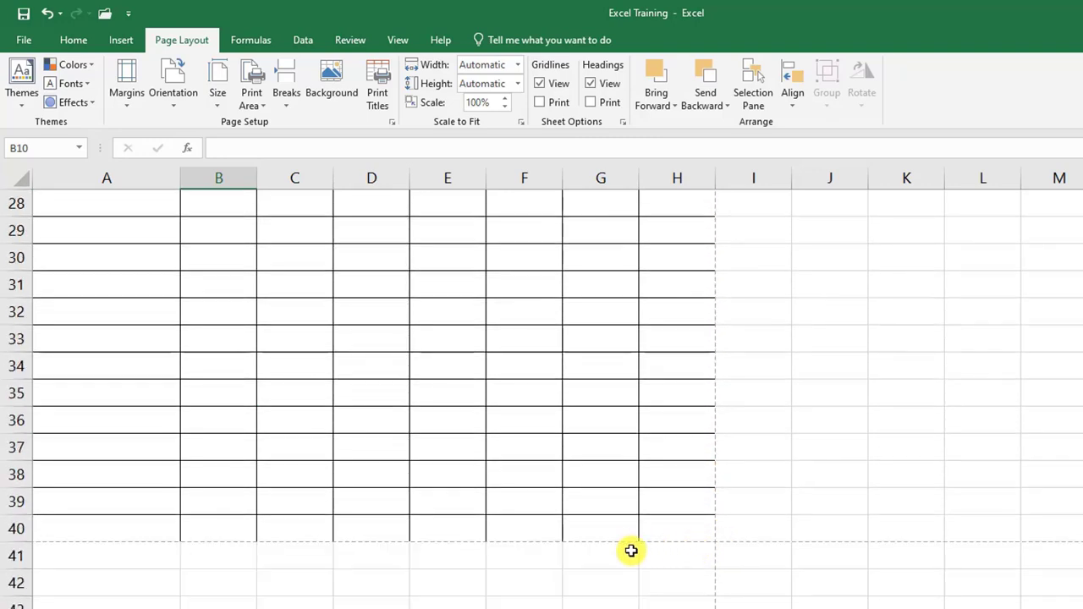
{"action": "scroll", "coordinate": [623, 539], "scroll_direction": "up", "scroll_amount": 6}
{"action": "scroll", "coordinate": [572, 539], "scroll_direction": "up", "scroll_amount": 3}
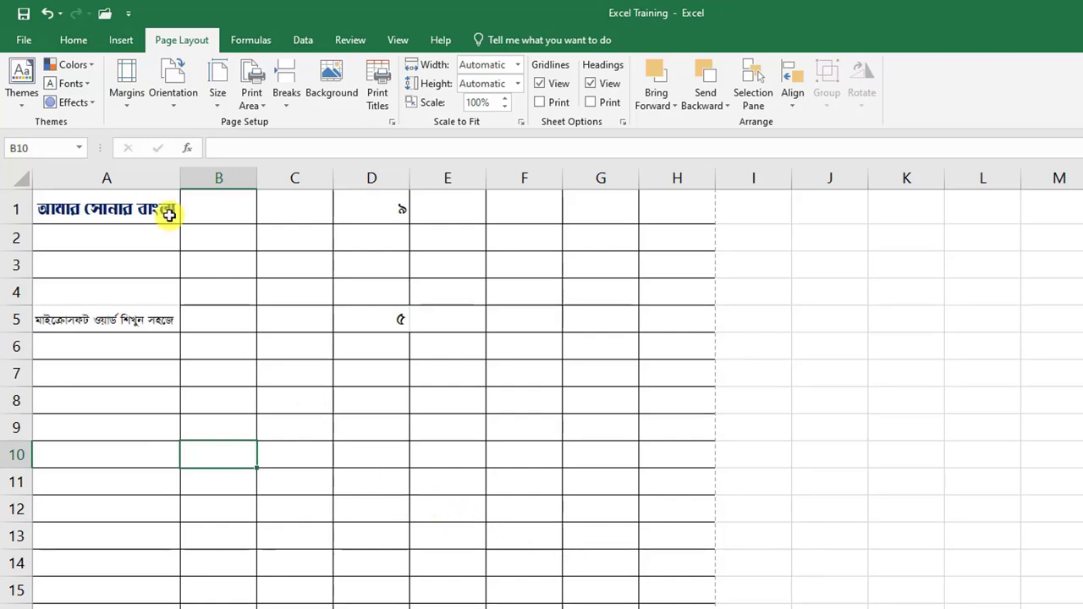
Step: Apply the Narrow margin preset to the sheet
{"action": "left_click", "coordinate": [126, 109]}
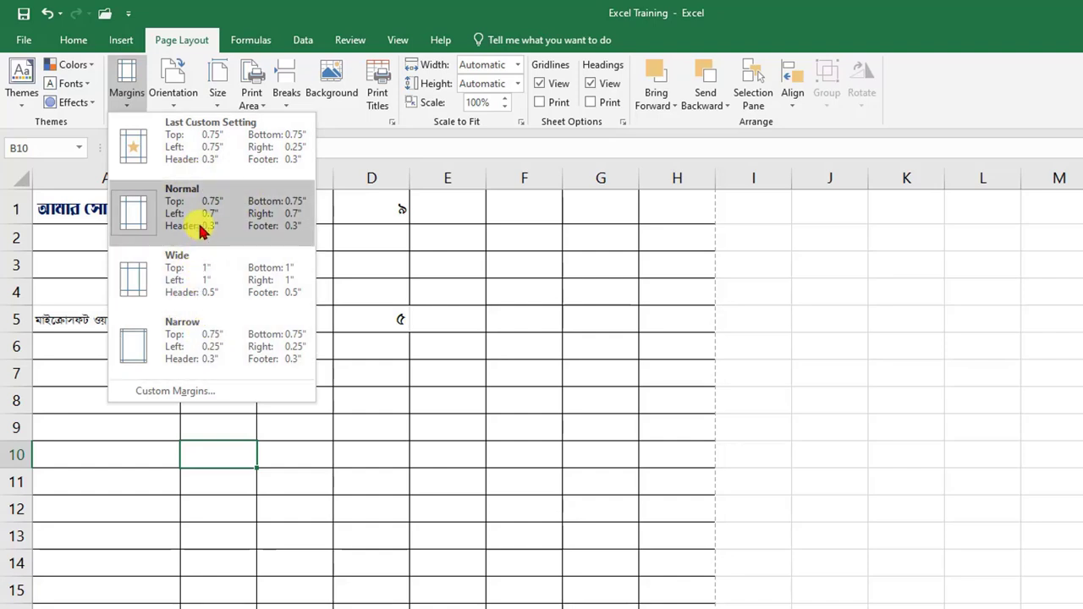
{"action": "left_click", "coordinate": [209, 343]}
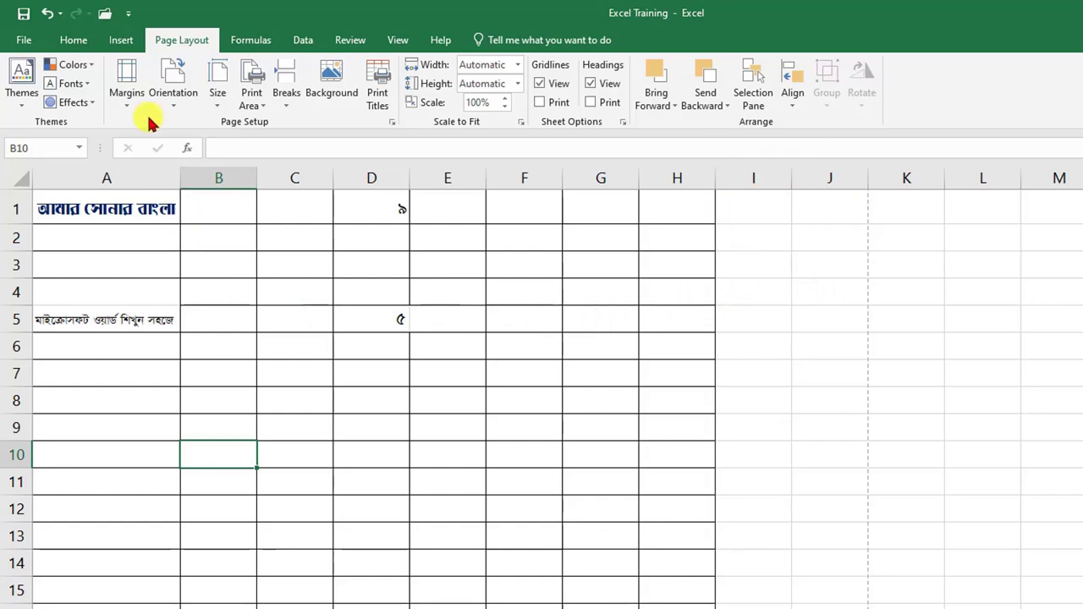
Step: Apply the Wide margin preset to the sheet and check the page boundary
{"action": "left_click", "coordinate": [129, 97]}
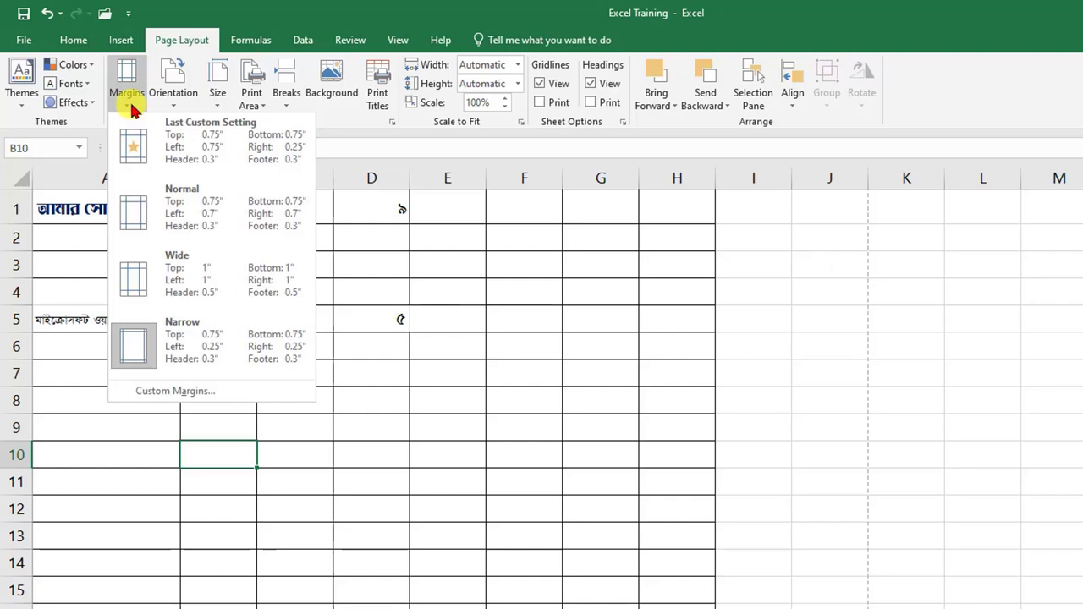
{"action": "left_click", "coordinate": [193, 279]}
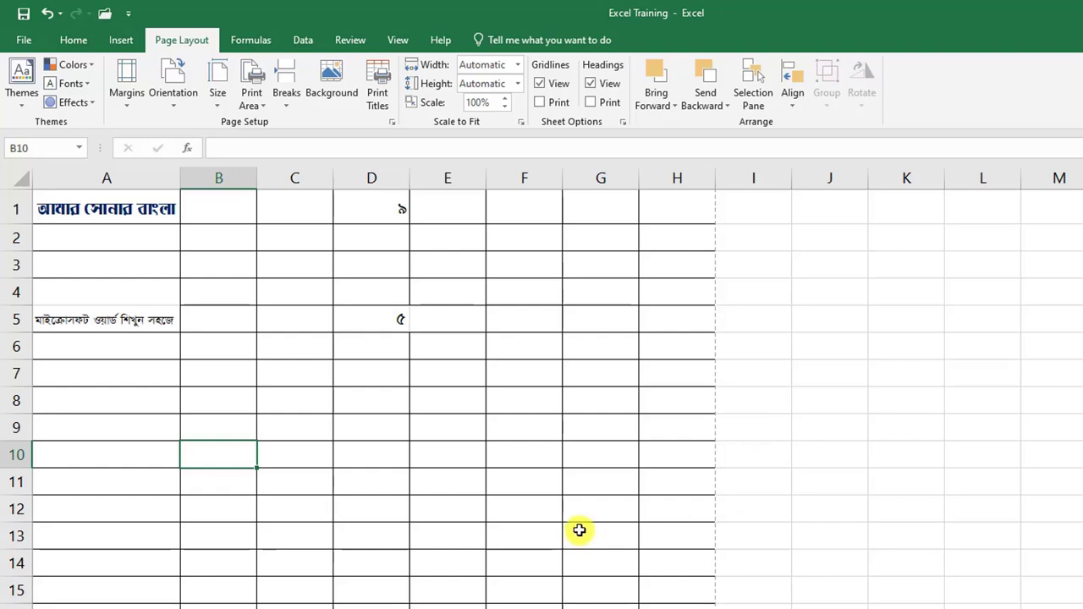
{"action": "scroll", "coordinate": [536, 561], "scroll_direction": "down", "scroll_amount": 2}
{"action": "scroll", "coordinate": [531, 566], "scroll_direction": "up", "scroll_amount": 2}
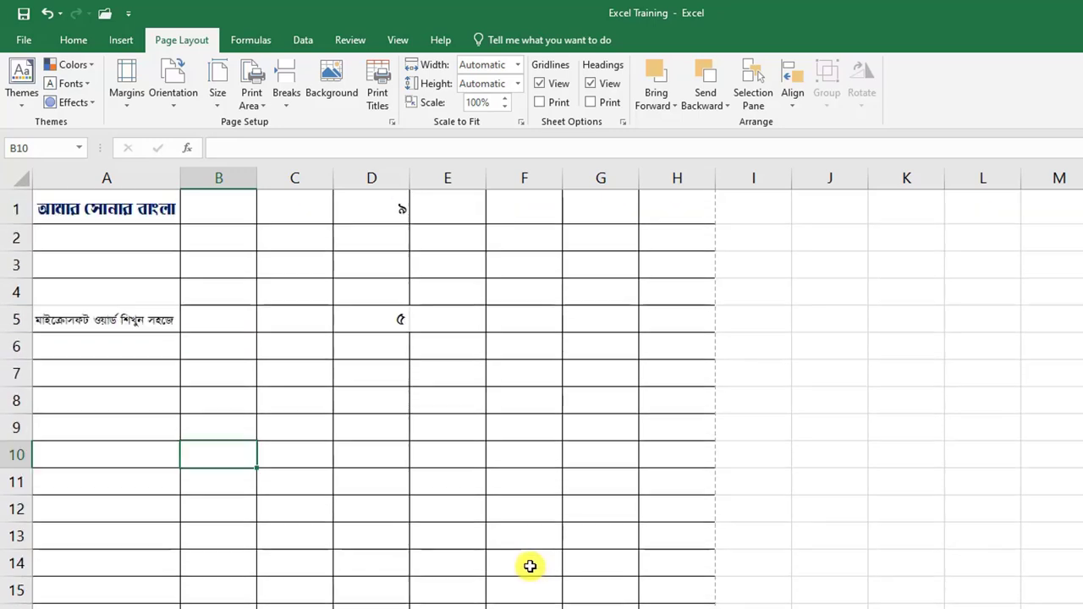
Step: Open the custom margin settings, move the dialog closer to the table, and set the top margin to 0.5
{"action": "left_click", "coordinate": [123, 106]}
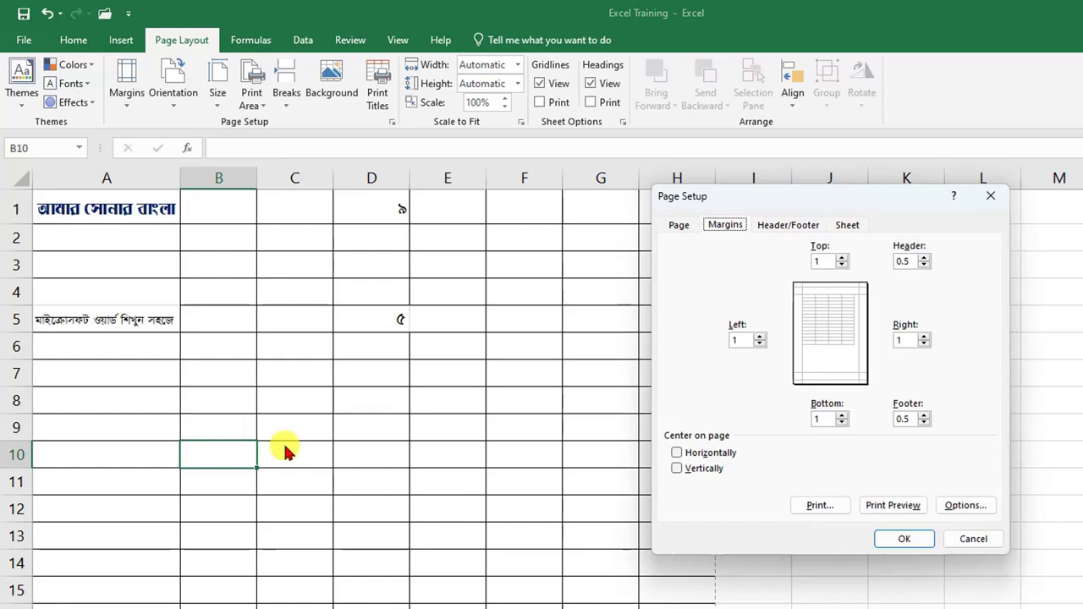
{"action": "left_click_drag", "start_coordinate": [814, 198], "coordinate": [607, 159]}
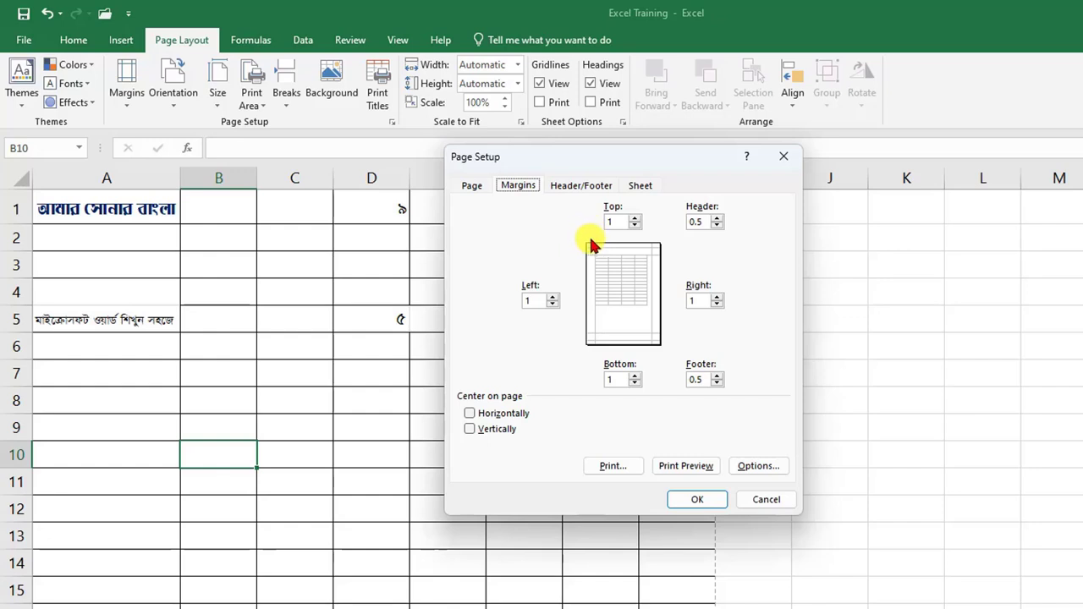
{"action": "left_click", "coordinate": [635, 219]}
{"action": "left_click", "coordinate": [635, 225]}
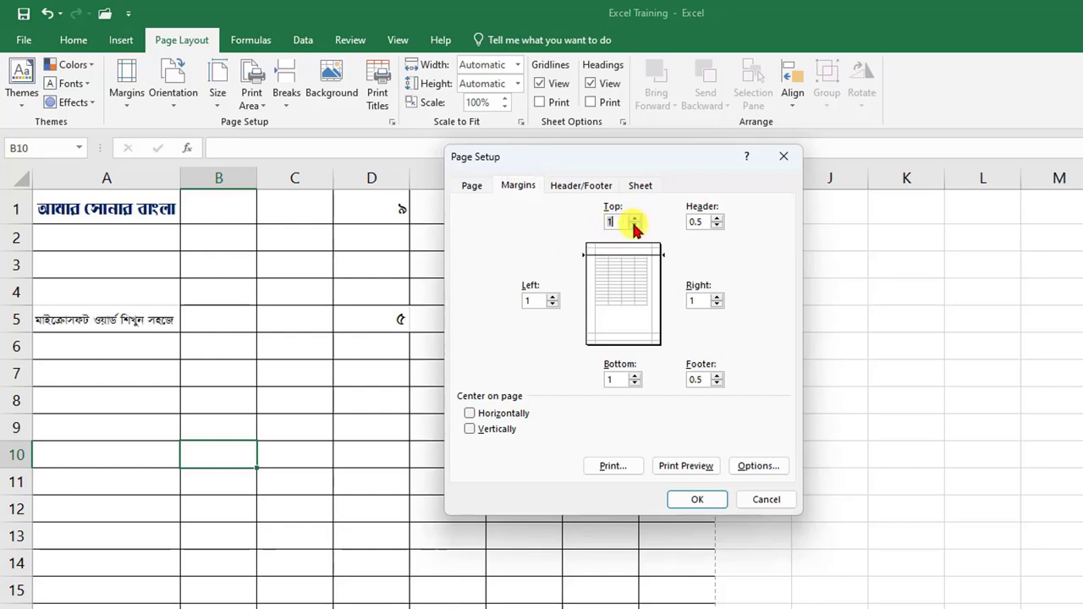
{"action": "left_click", "coordinate": [635, 225]}
{"action": "left_click", "coordinate": [634, 218]}
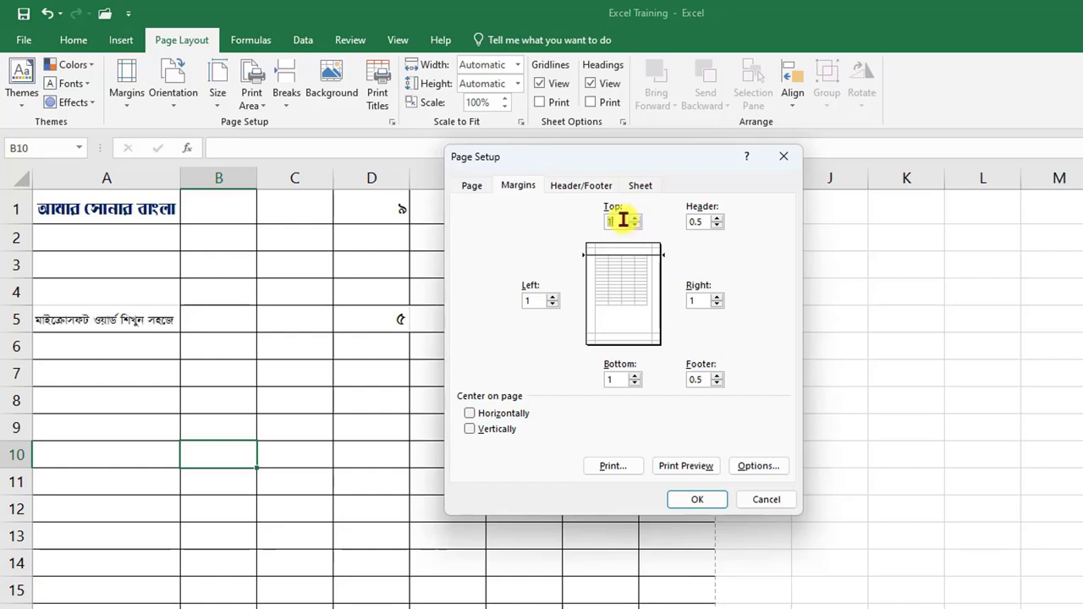
{"action": "left_click_drag", "start_coordinate": [619, 222], "coordinate": [588, 225]}
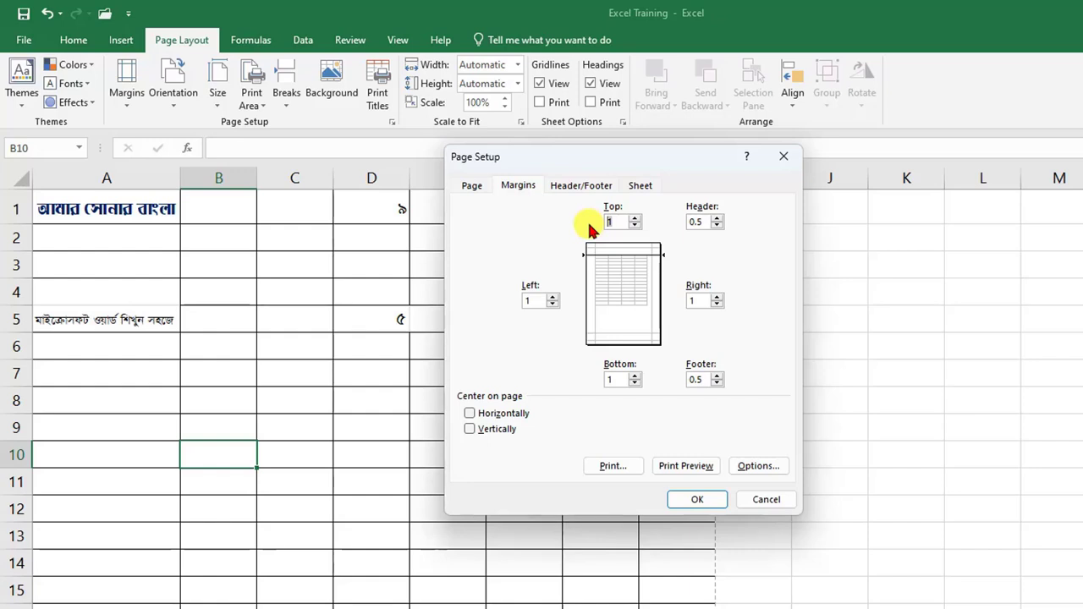
{"action": "type", "text": "0.5"}
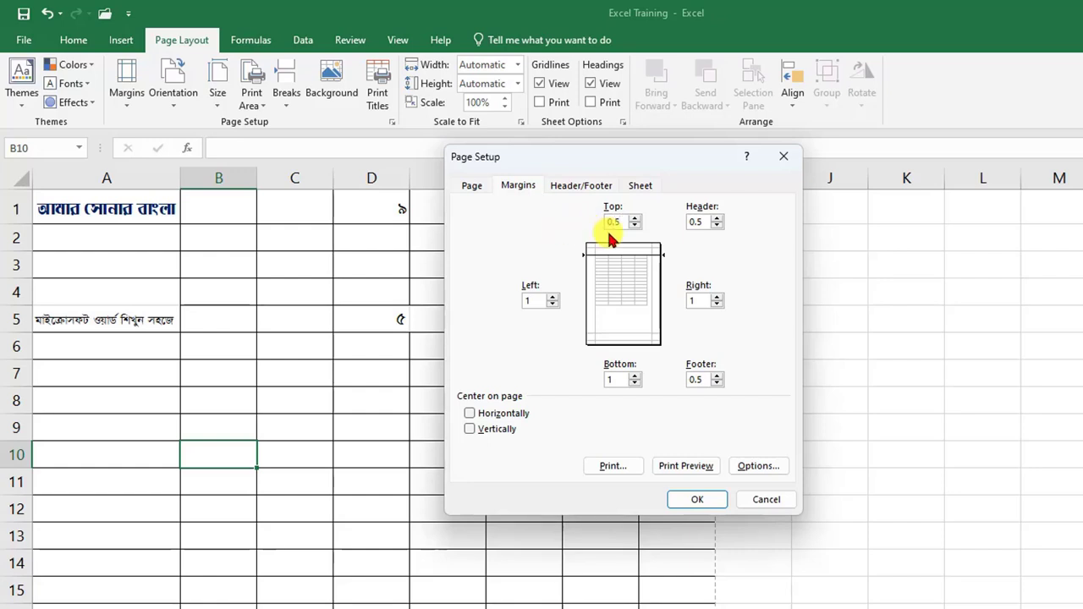
Step: Set the left, right and bottom page margins to 0.5 each and apply the custom margins
{"action": "left_click", "coordinate": [536, 301]}
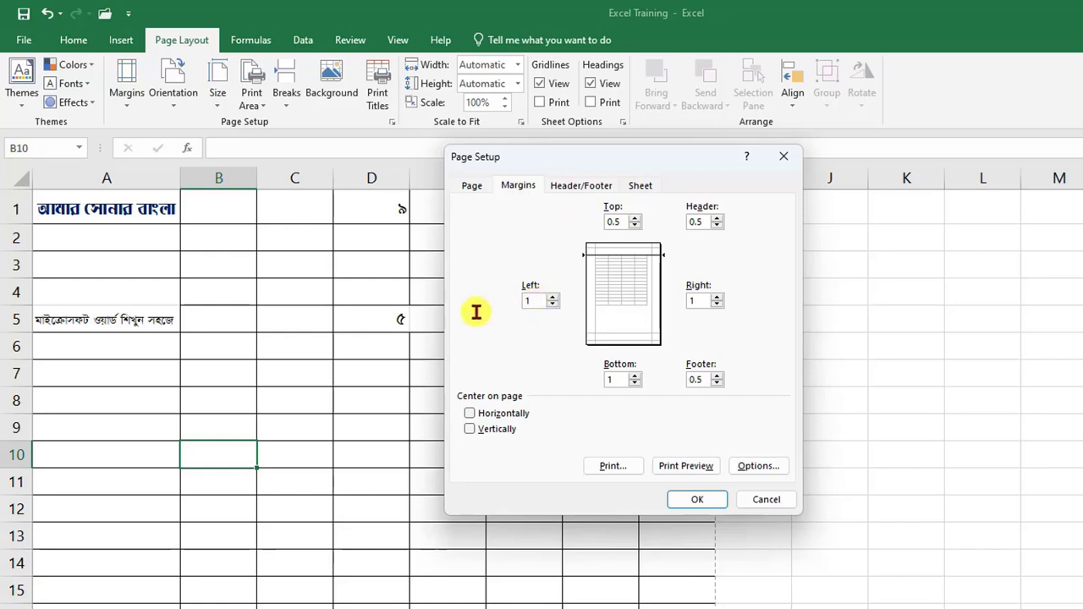
{"action": "left_click", "coordinate": [538, 301]}
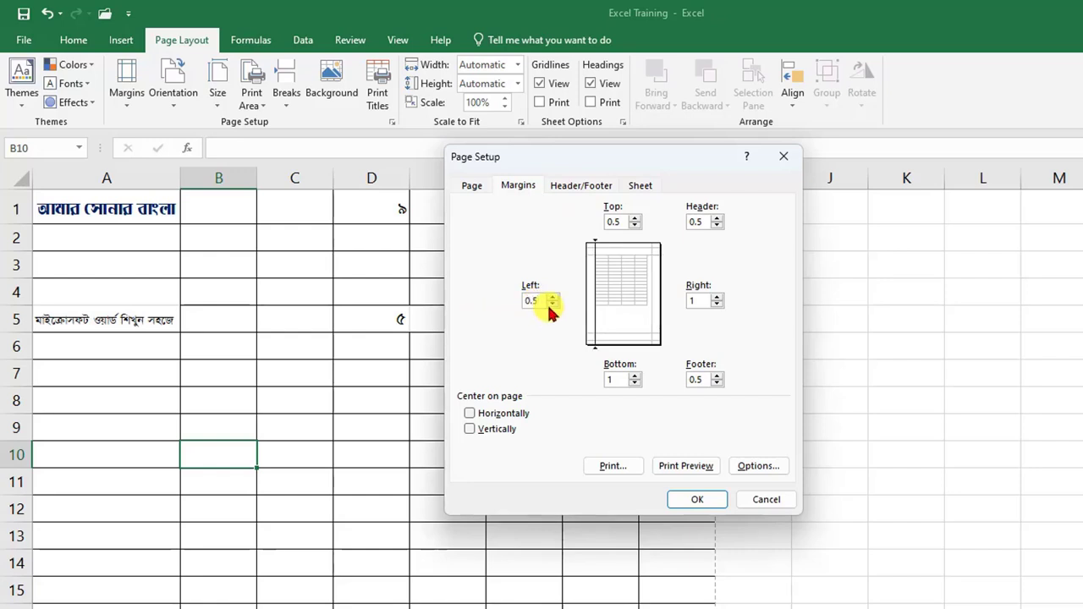
{"action": "left_click", "coordinate": [701, 300]}
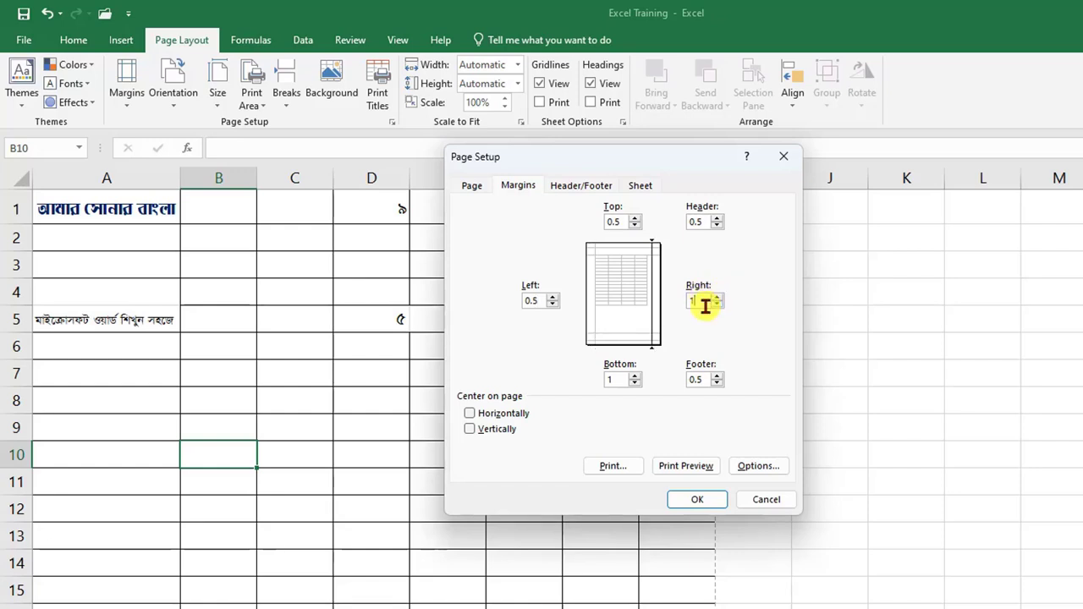
{"action": "left_click", "coordinate": [716, 305]}
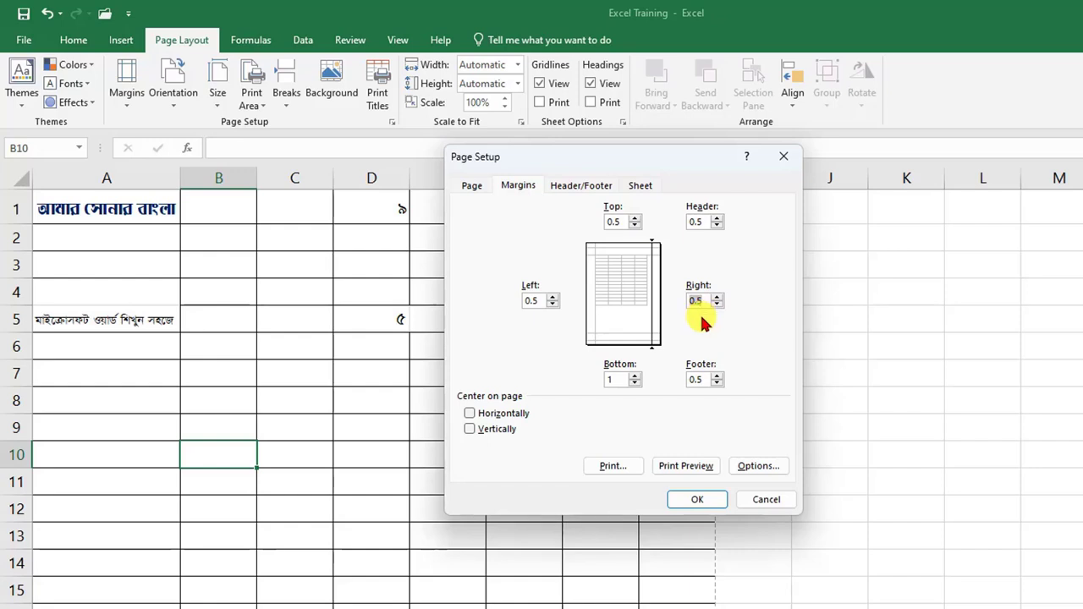
{"action": "left_click", "coordinate": [634, 383]}
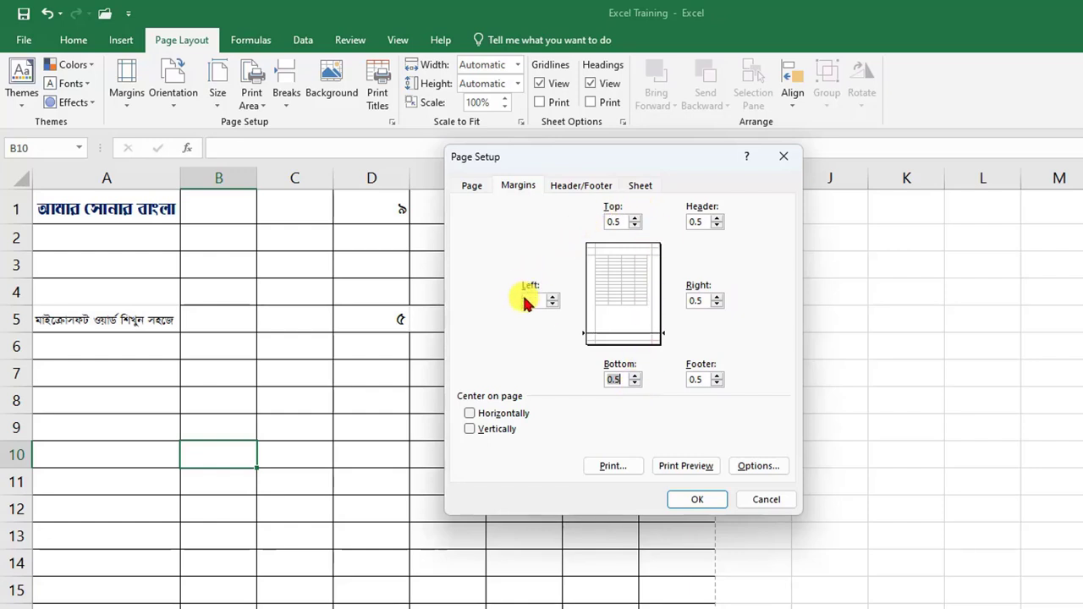
{"action": "left_click", "coordinate": [686, 501]}
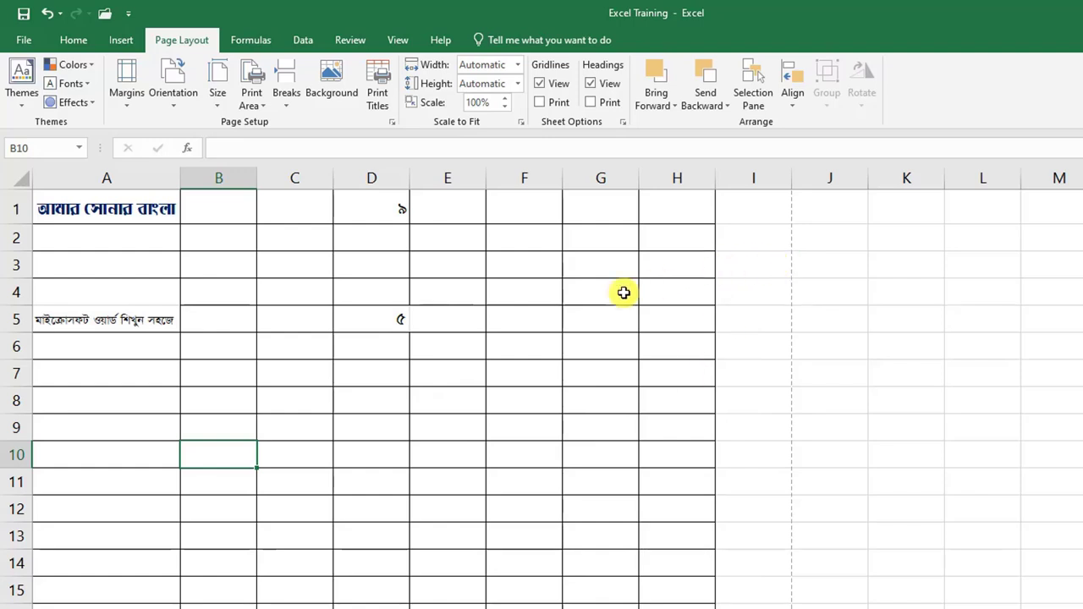
Step: Review the sheet's custom margin values in the page setup and leave them unchanged
{"action": "left_click", "coordinate": [135, 108]}
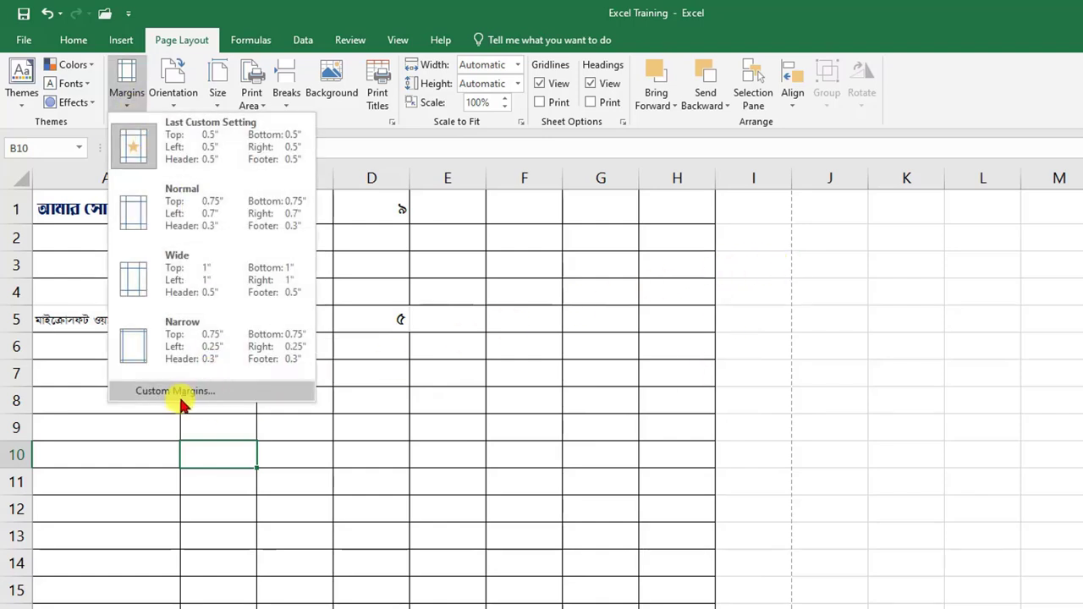
{"action": "left_click", "coordinate": [210, 394]}
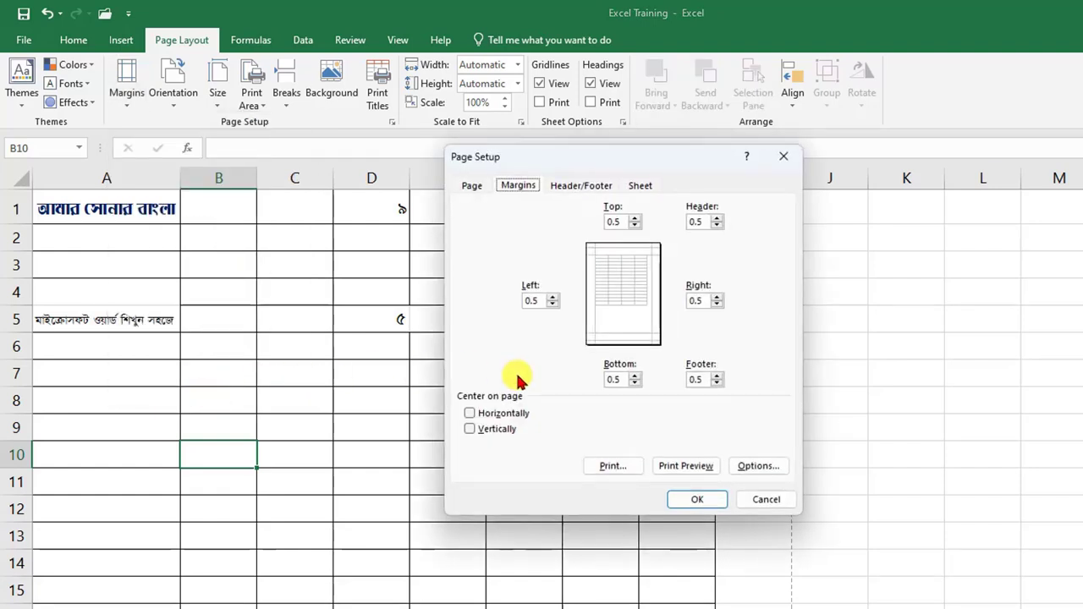
{"action": "left_click", "coordinate": [760, 500]}
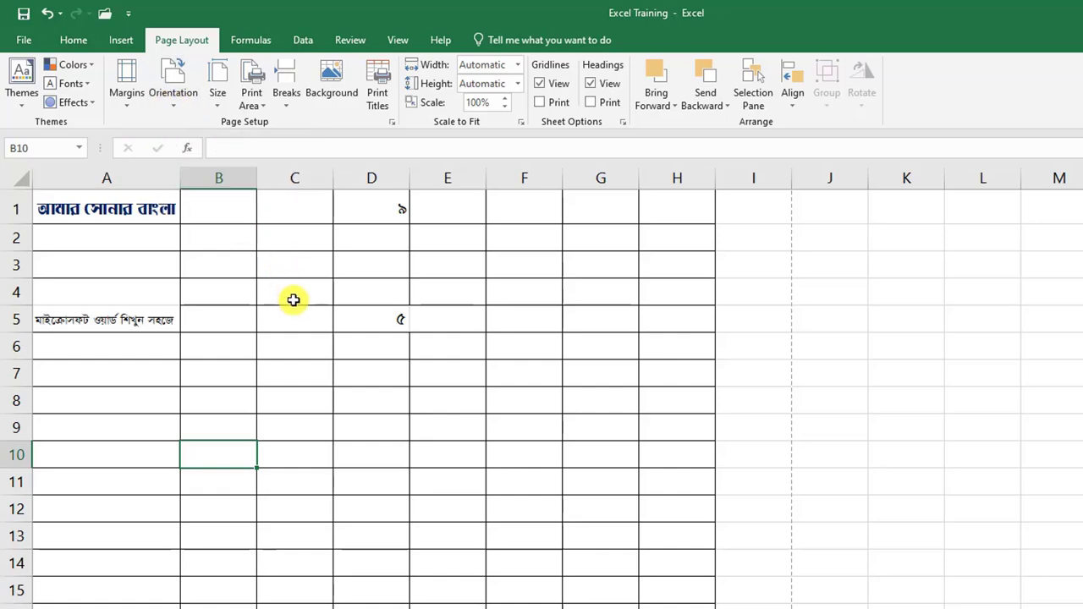
Step: Examine the dashed page boundaries around the bordered table, from its first row down past its last row
{"action": "scroll", "coordinate": [300, 316], "scroll_direction": "down", "scroll_amount": 12}
{"action": "scroll", "coordinate": [363, 404], "scroll_direction": "up", "scroll_amount": 4}
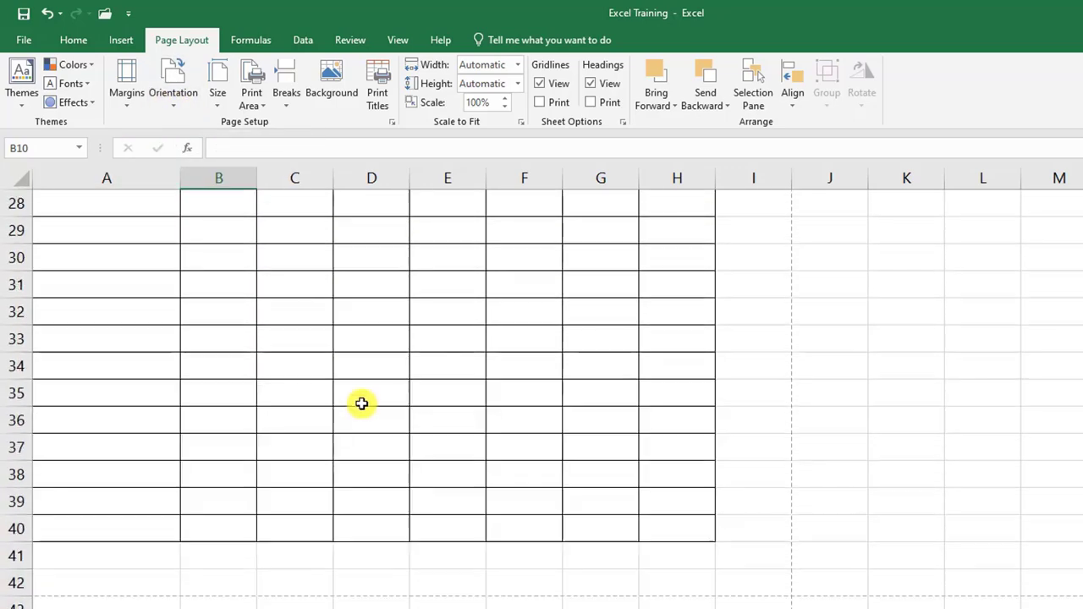
{"action": "scroll", "coordinate": [362, 404], "scroll_direction": "down", "scroll_amount": 2}
{"action": "scroll", "coordinate": [361, 405], "scroll_direction": "up", "scroll_amount": 7}
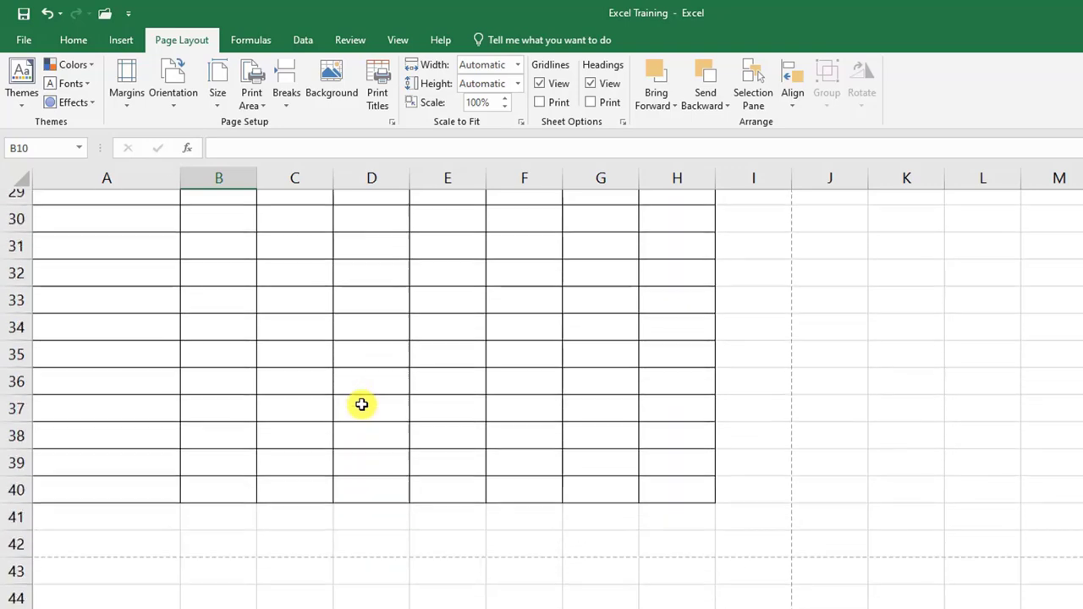
{"action": "scroll", "coordinate": [362, 405], "scroll_direction": "down", "scroll_amount": 3, "text": "ctrl"}
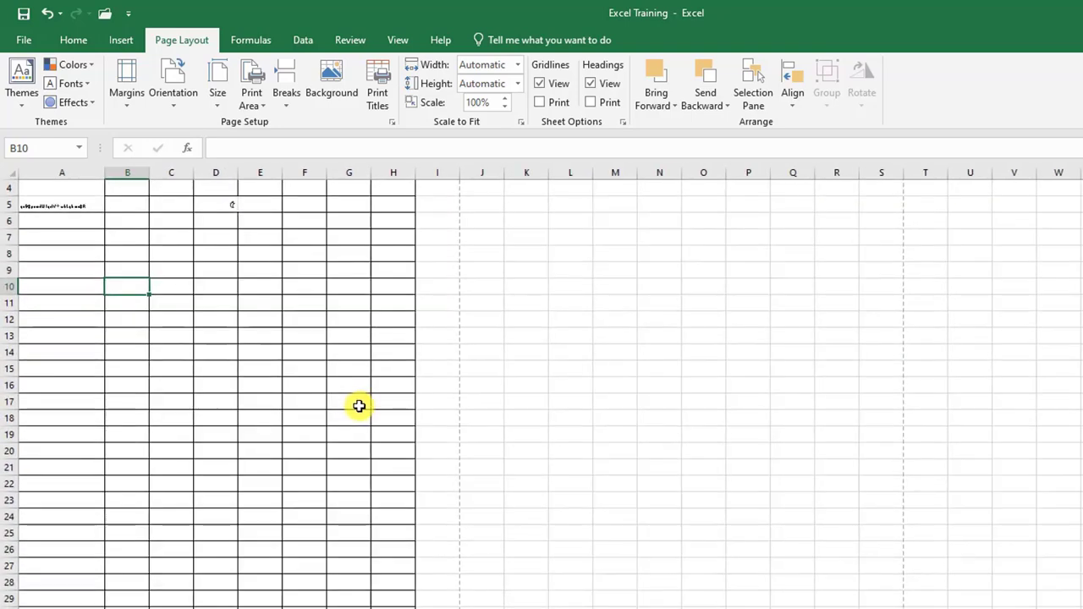
{"action": "scroll", "coordinate": [359, 405], "scroll_direction": "down", "scroll_amount": 2}
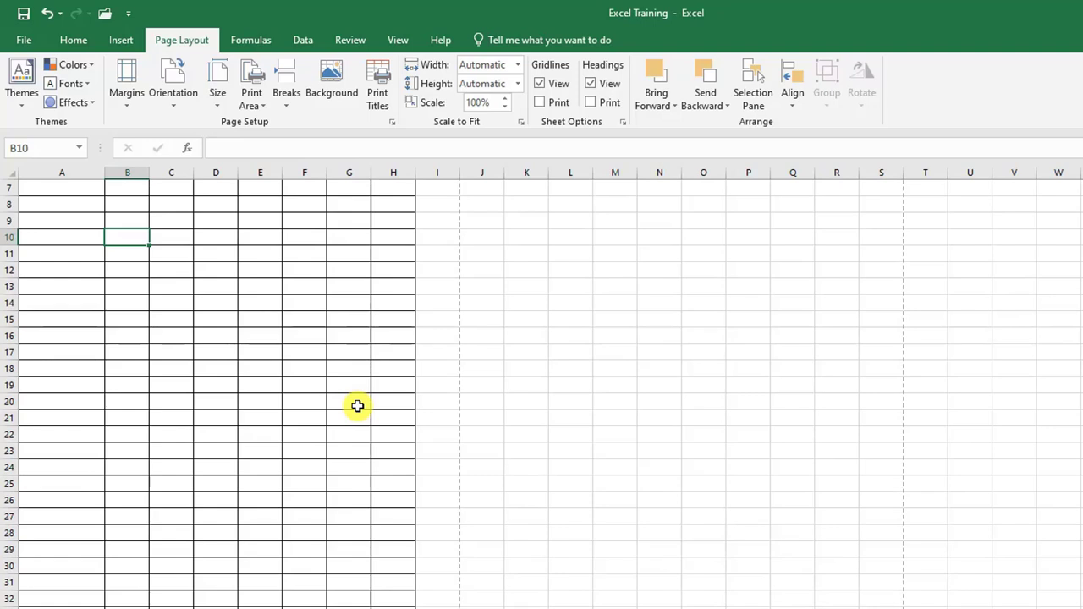
{"action": "scroll", "coordinate": [357, 405], "scroll_direction": "up", "scroll_amount": 2}
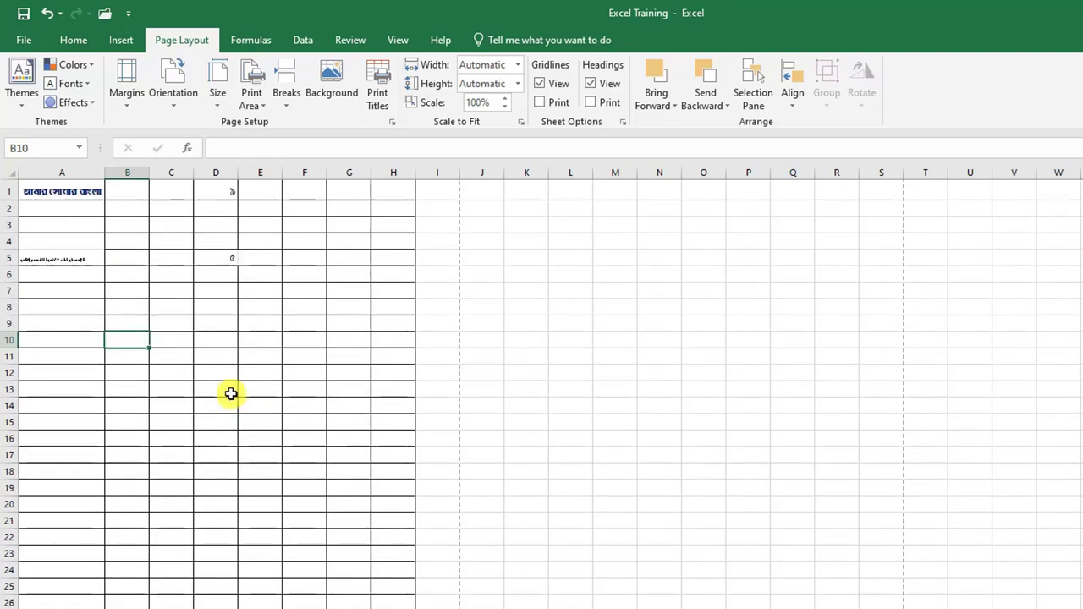
Step: Set the page orientation to Landscape and check where the page boundaries cross the table
{"action": "left_click", "coordinate": [176, 109]}
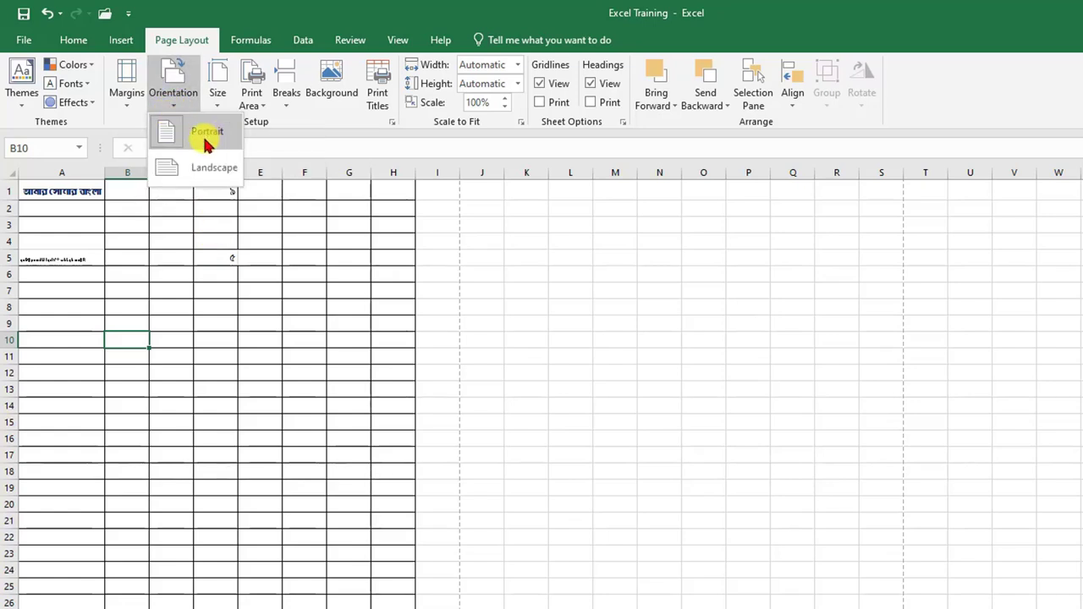
{"action": "left_click", "coordinate": [207, 179]}
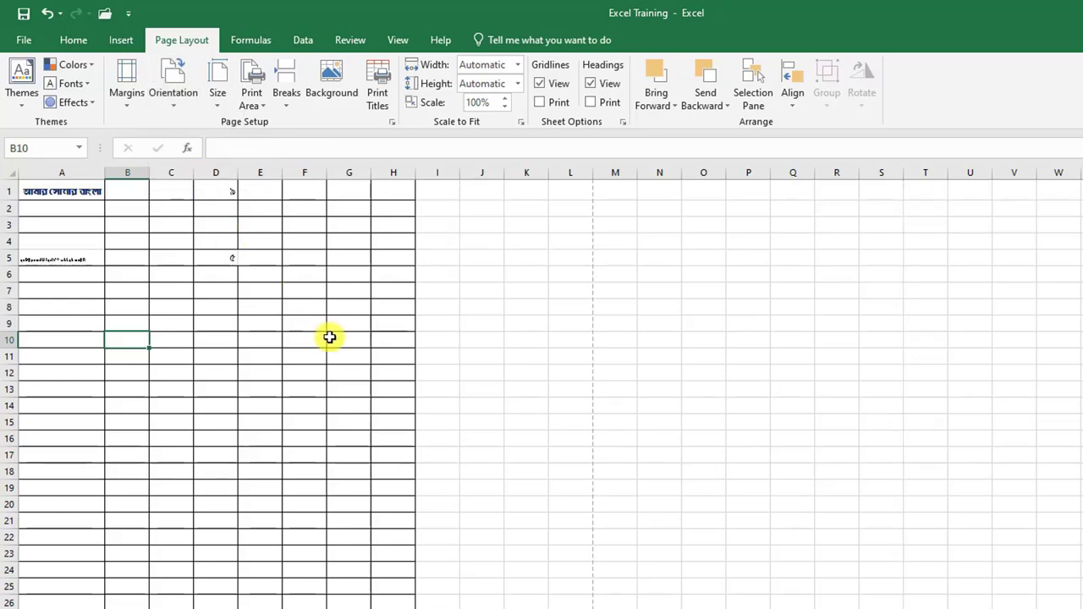
{"action": "scroll", "coordinate": [347, 343], "scroll_direction": "down", "scroll_amount": 1}
{"action": "scroll", "coordinate": [372, 313], "scroll_direction": "up", "scroll_amount": 1}
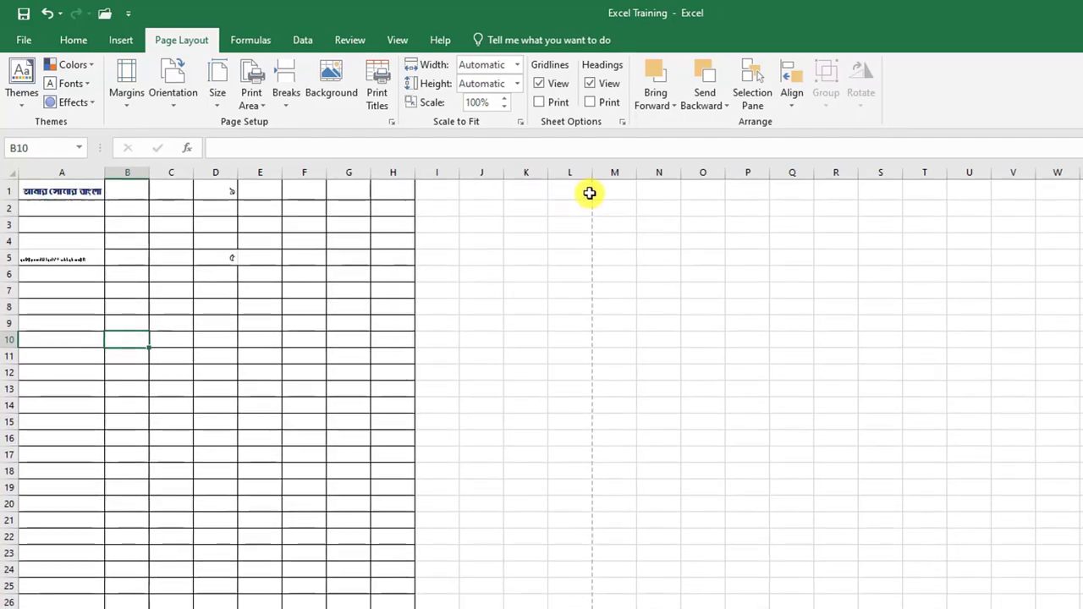
{"action": "scroll", "coordinate": [587, 243], "scroll_direction": "down", "scroll_amount": 1}
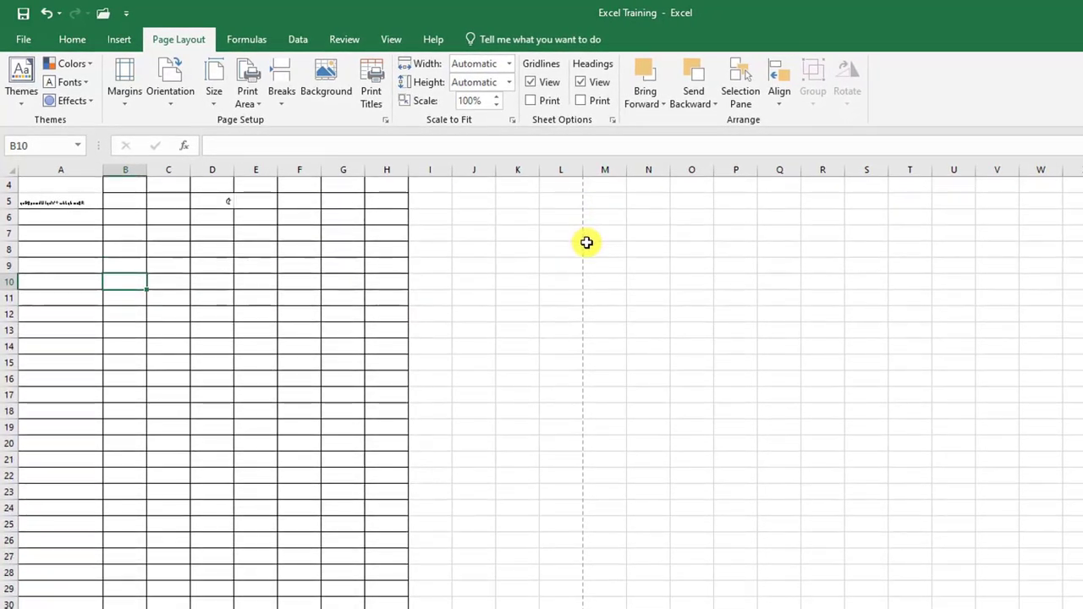
{"action": "scroll", "coordinate": [570, 564], "scroll_direction": "down", "scroll_amount": 1}
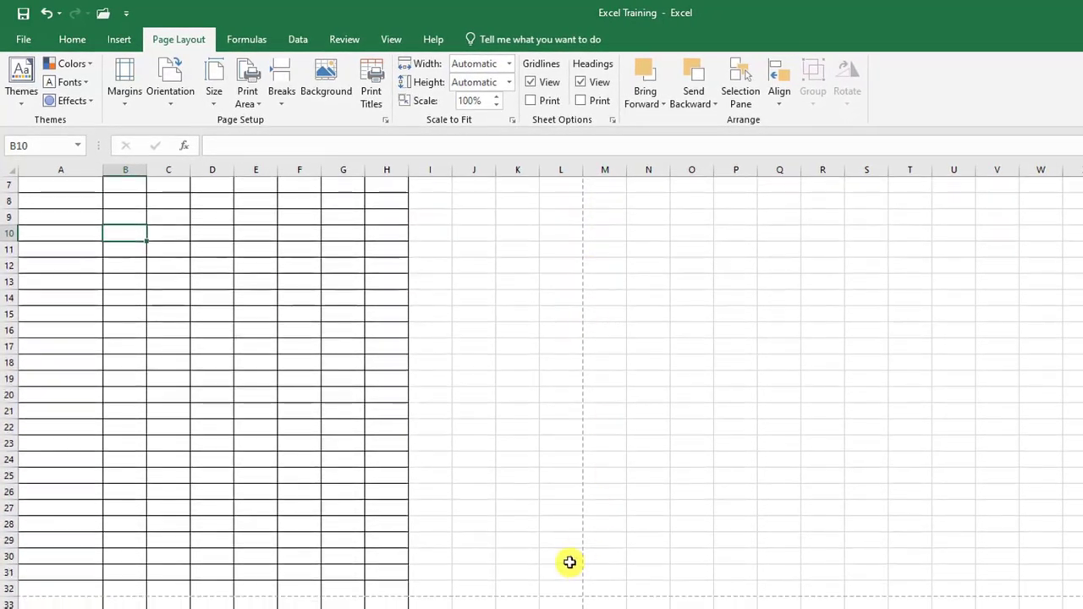
{"action": "scroll", "coordinate": [484, 595], "scroll_direction": "down", "scroll_amount": 1}
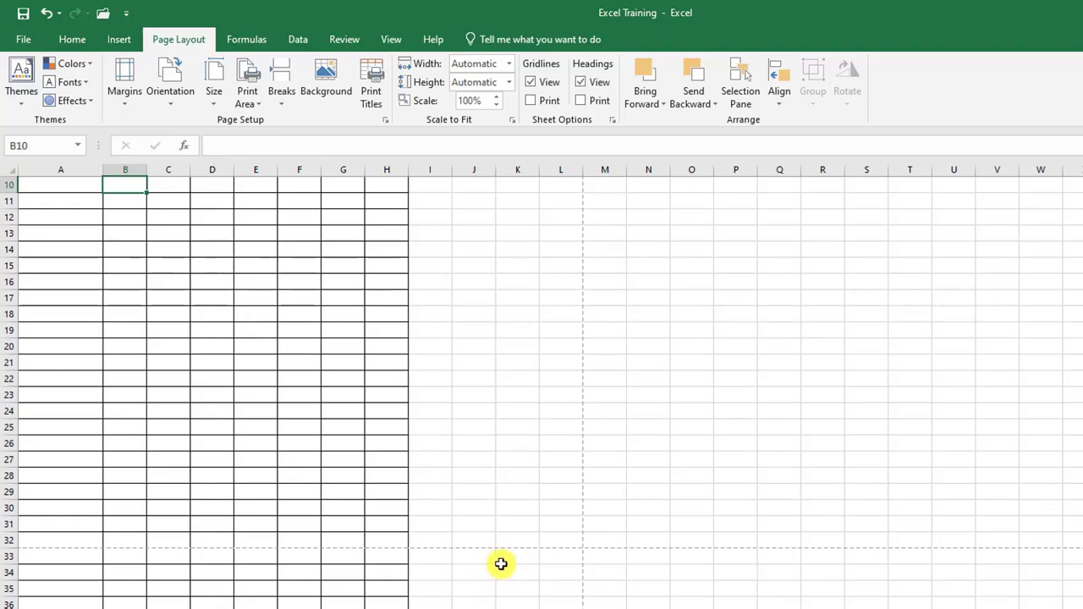
{"action": "scroll", "coordinate": [445, 490], "scroll_direction": "up", "scroll_amount": 2}
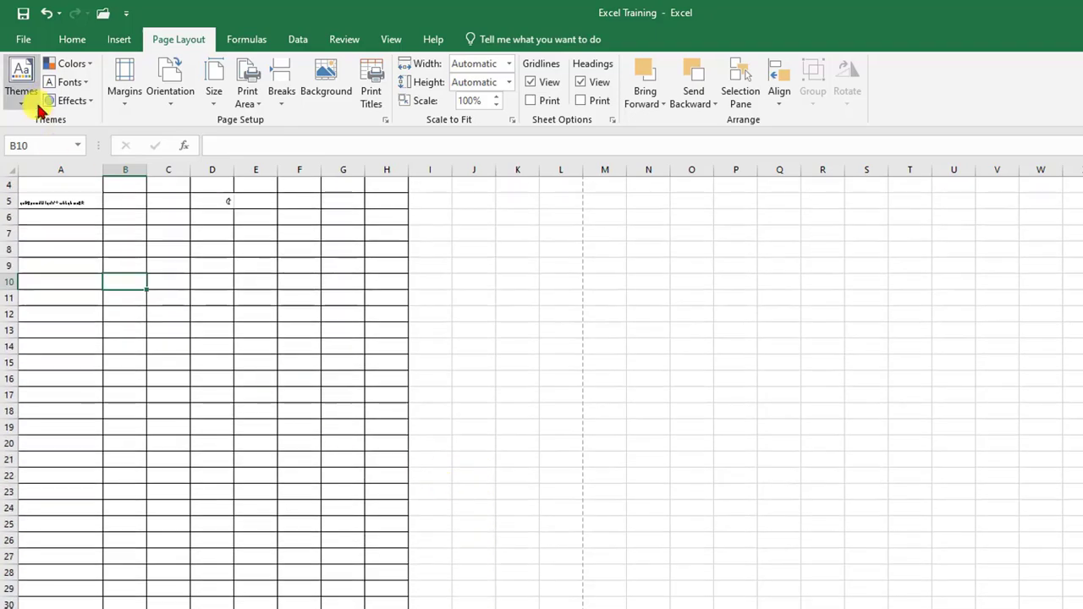
Step: Preview the printout with Print Active Sheets as the print range, and return to the sheet
{"action": "left_click", "coordinate": [24, 39]}
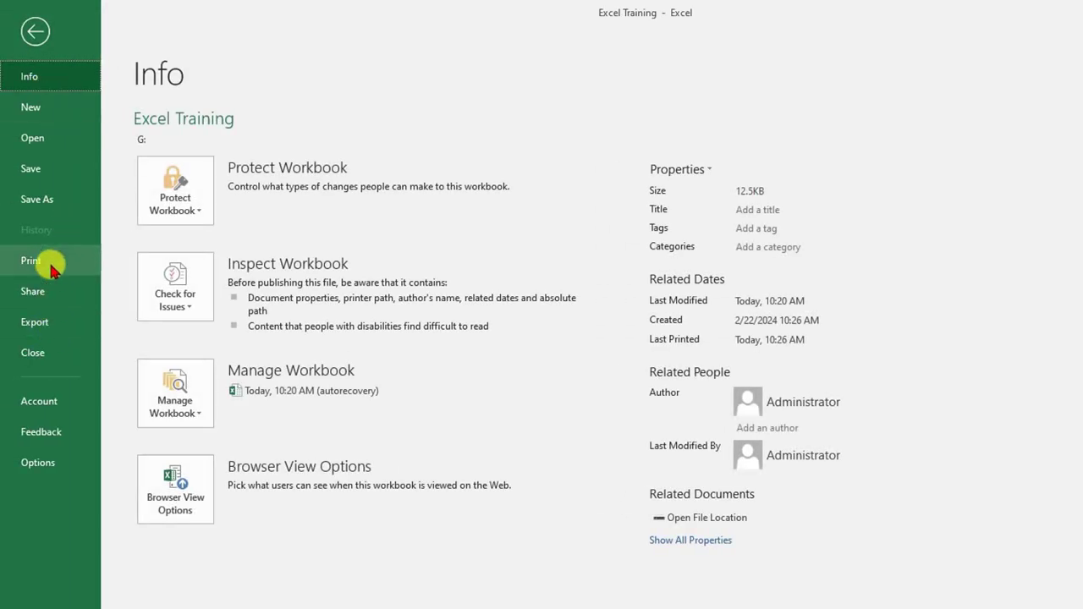
{"action": "left_click", "coordinate": [44, 261]}
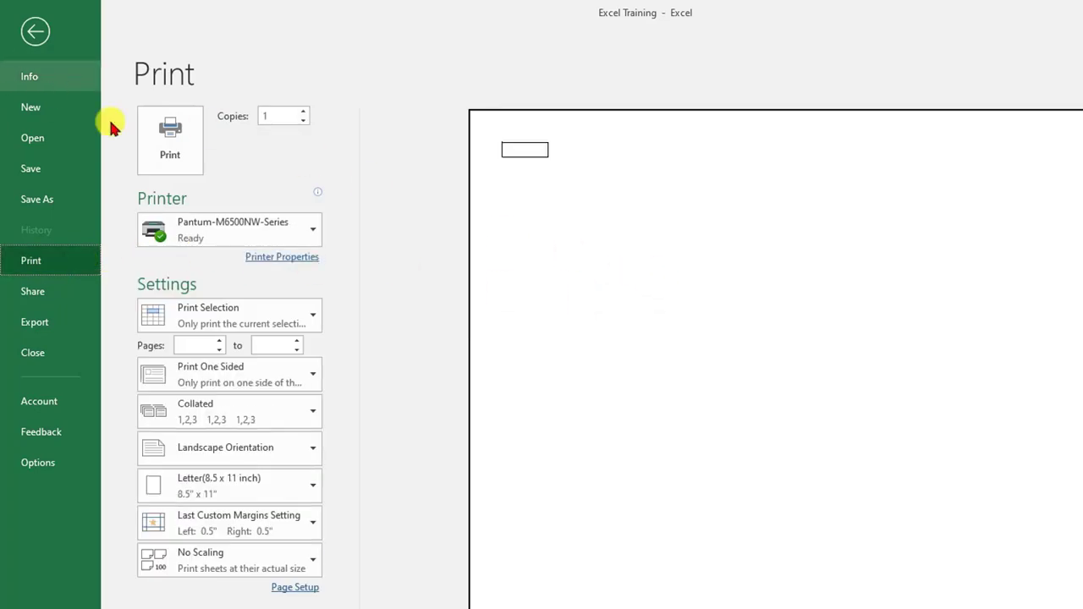
{"action": "left_click", "coordinate": [188, 325]}
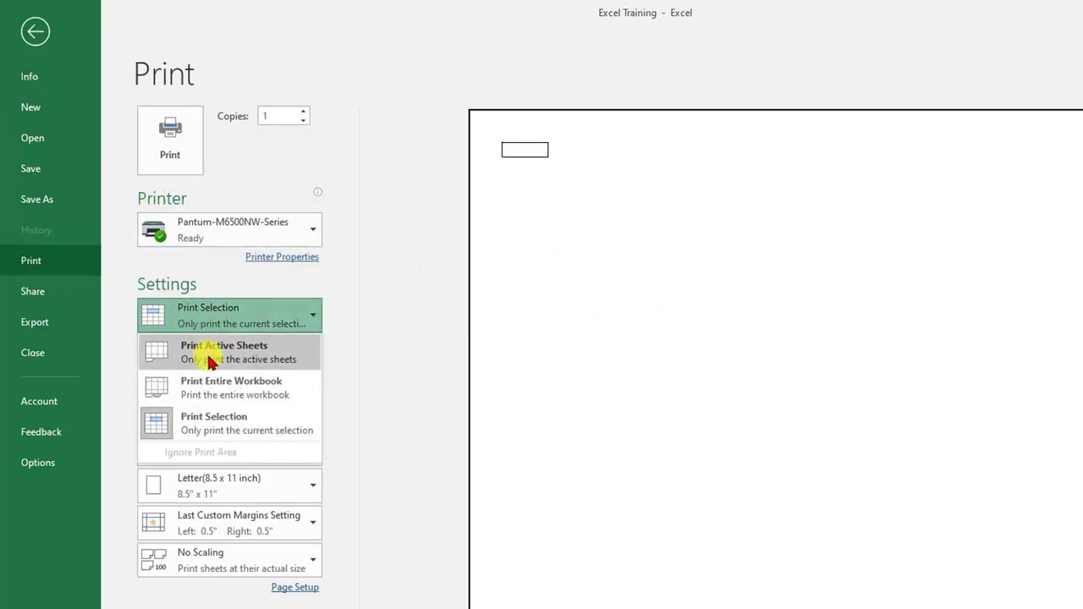
{"action": "left_click", "coordinate": [215, 354]}
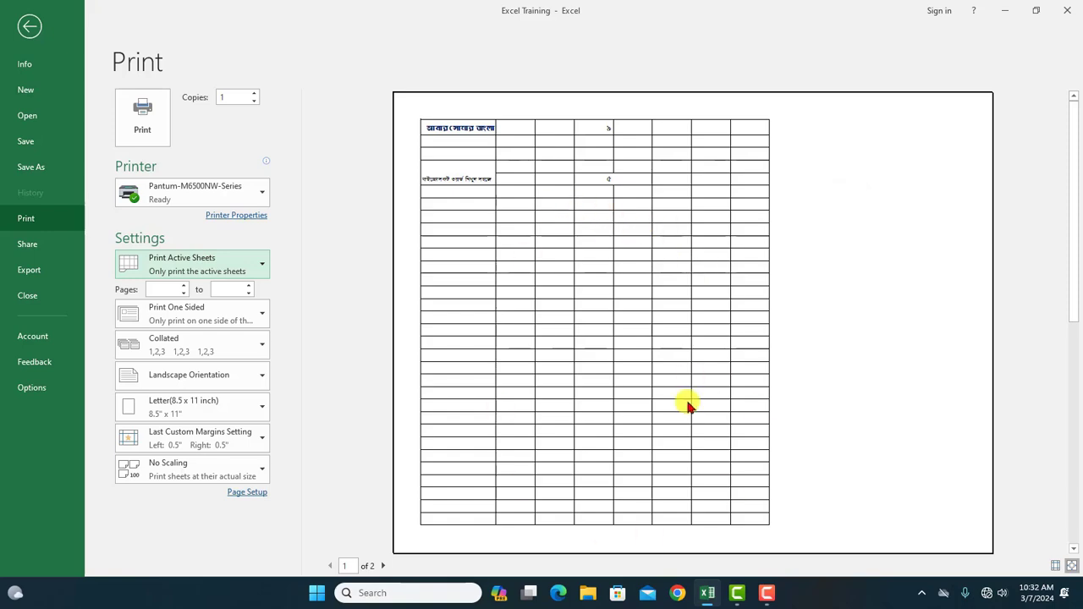
{"action": "key", "text": "Escape"}
{"action": "scroll", "coordinate": [245, 317], "scroll_direction": "down", "scroll_amount": 2}
{"action": "scroll", "coordinate": [245, 316], "scroll_direction": "up", "scroll_amount": 3}
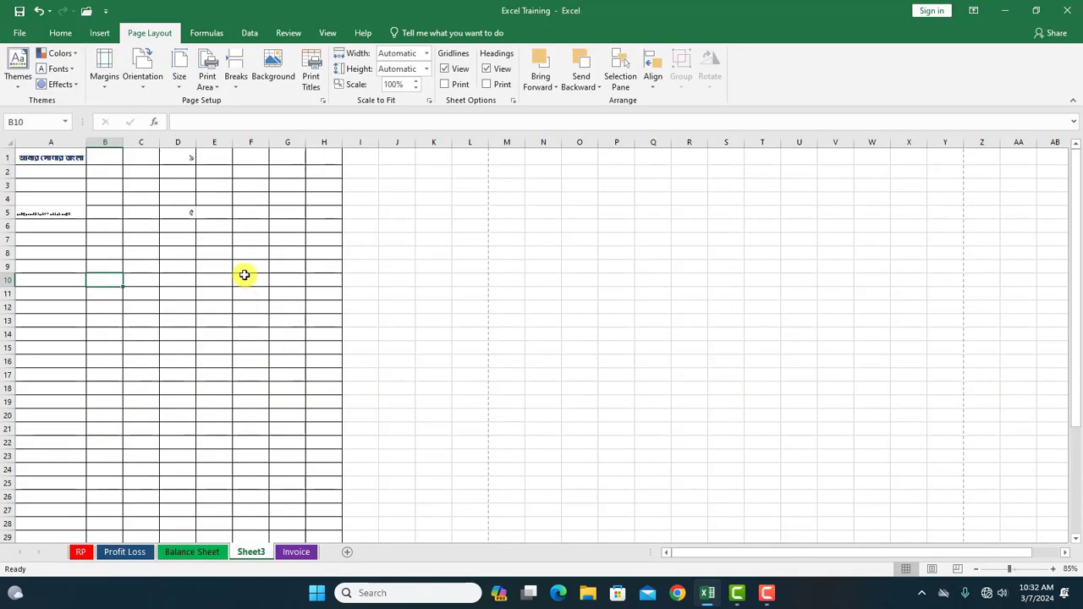
Step: Browse the list of available paper sizes for the sheet
{"action": "left_click", "coordinate": [177, 83]}
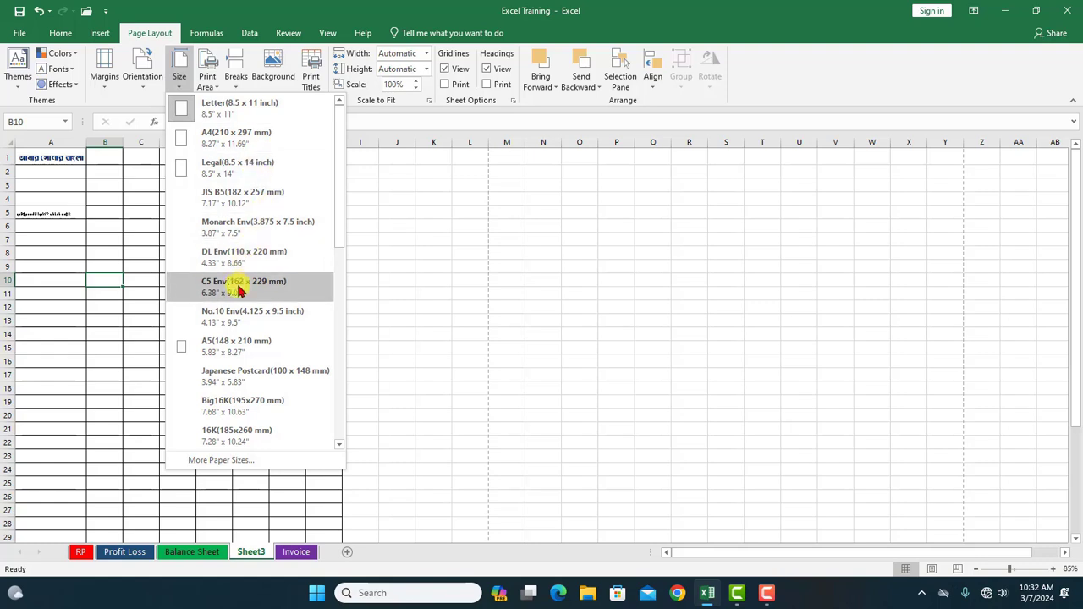
{"action": "scroll", "coordinate": [251, 326], "scroll_direction": "down", "scroll_amount": 1}
{"action": "scroll", "coordinate": [254, 339], "scroll_direction": "down", "scroll_amount": 4}
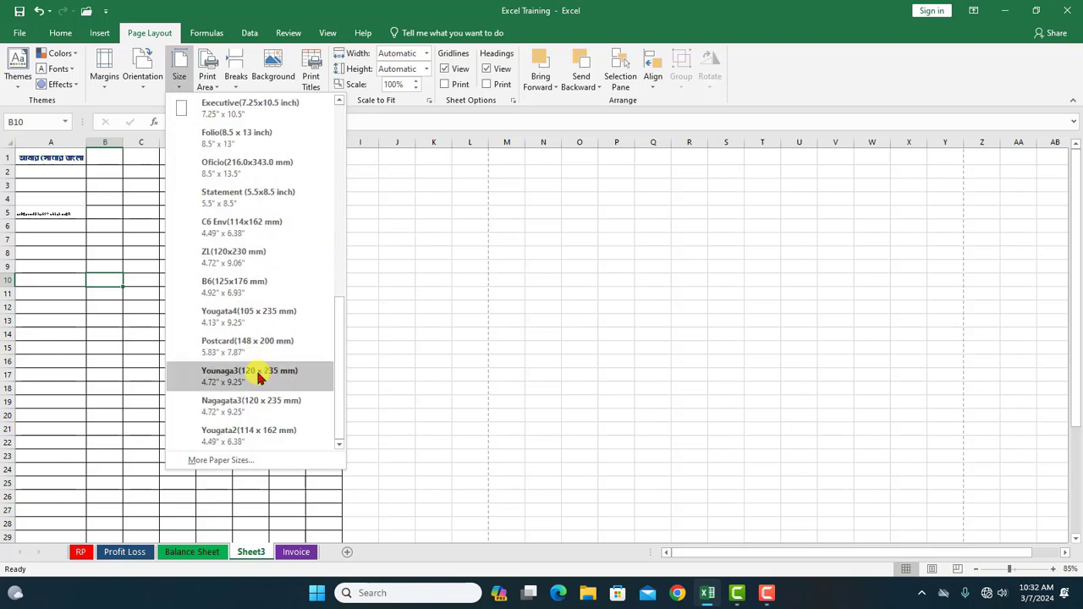
{"action": "scroll", "coordinate": [258, 430], "scroll_direction": "up", "scroll_amount": 5}
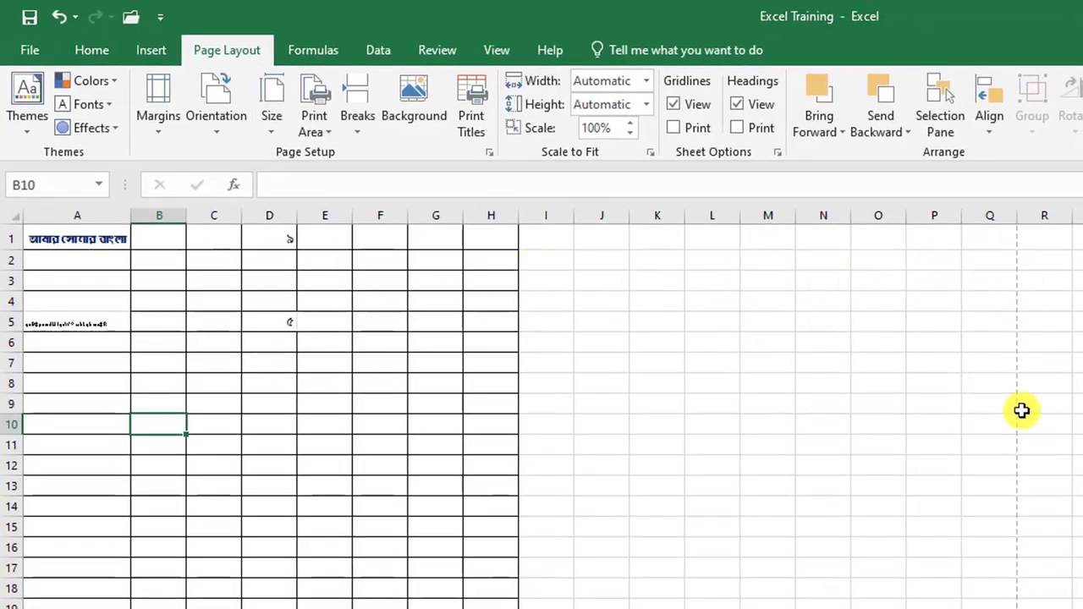
Step: Set the page orientation to Portrait and check the page boundary below the table
{"action": "left_click", "coordinate": [222, 131]}
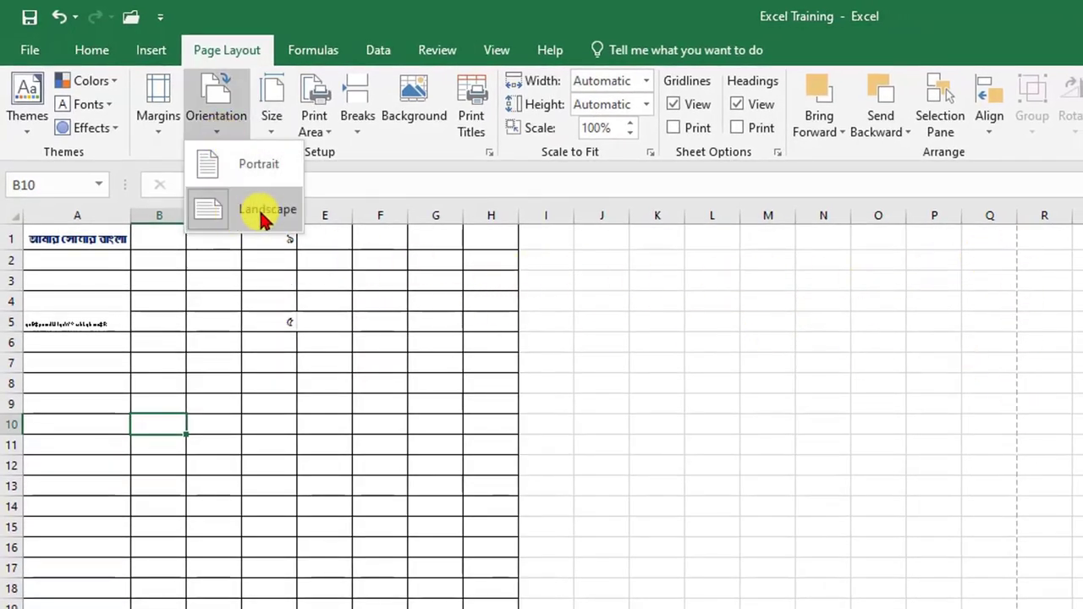
{"action": "left_click", "coordinate": [231, 165]}
{"action": "scroll", "coordinate": [493, 440], "scroll_direction": "down", "scroll_amount": 10}
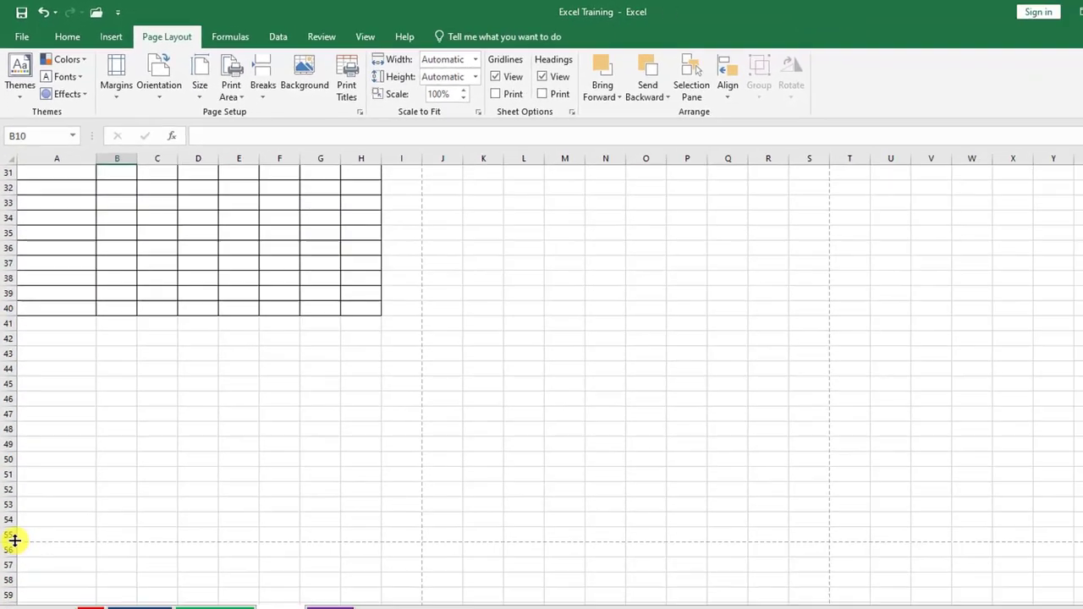
{"action": "left_click", "coordinate": [13, 486]}
{"action": "scroll", "coordinate": [362, 232], "scroll_direction": "up", "scroll_amount": 9}
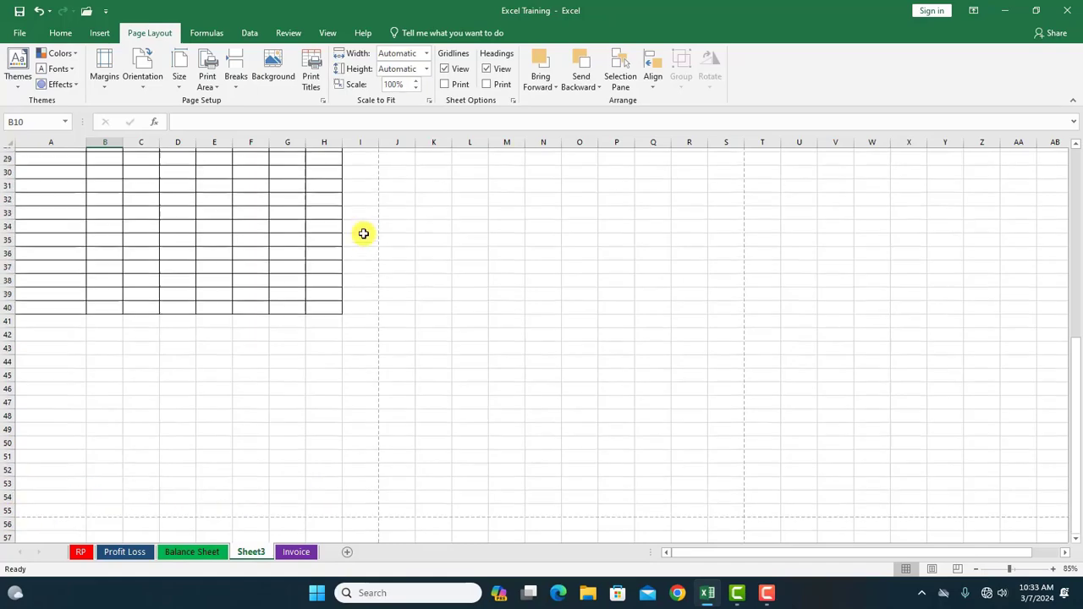
{"action": "scroll", "coordinate": [193, 273], "scroll_direction": "up", "scroll_amount": 1}
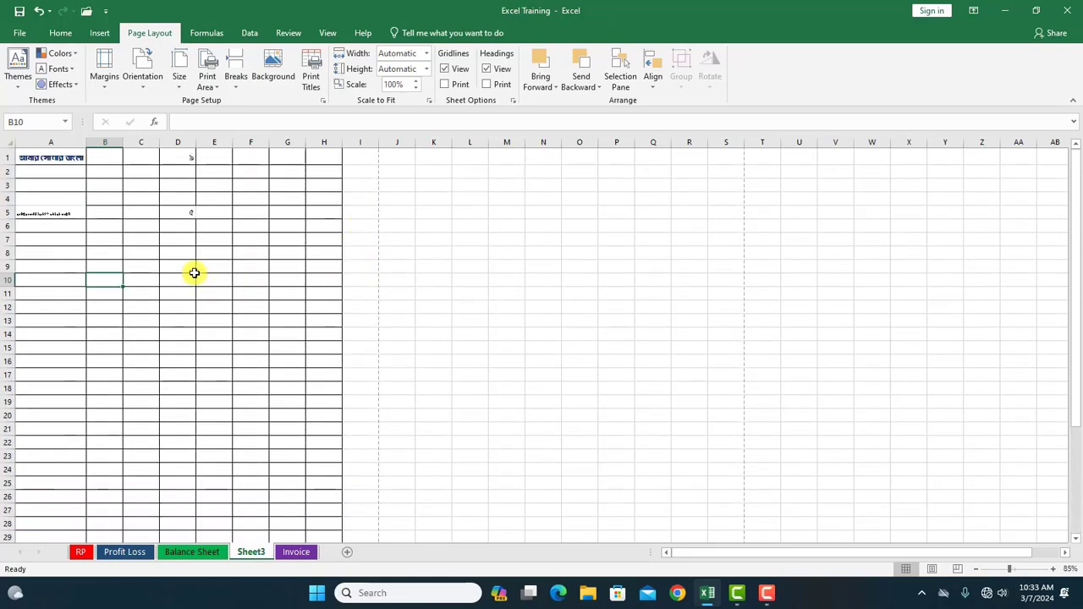
Step: Compare the table's end with the page boundary below it, selecting row 40 as the reference
{"action": "scroll", "coordinate": [194, 273], "scroll_direction": "down", "scroll_amount": 10}
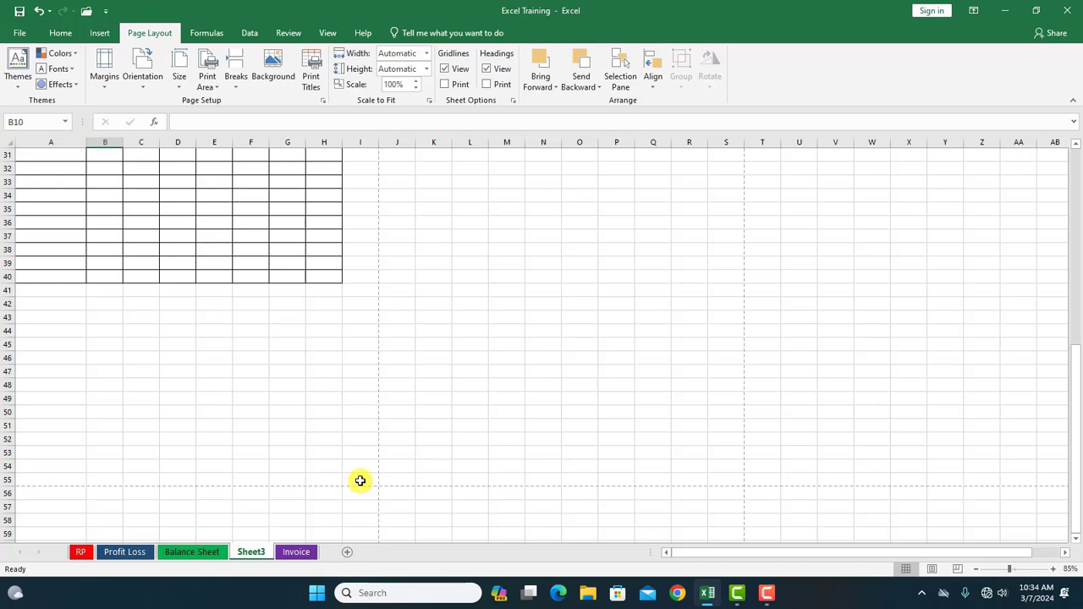
{"action": "scroll", "coordinate": [336, 466], "scroll_direction": "up", "scroll_amount": 10}
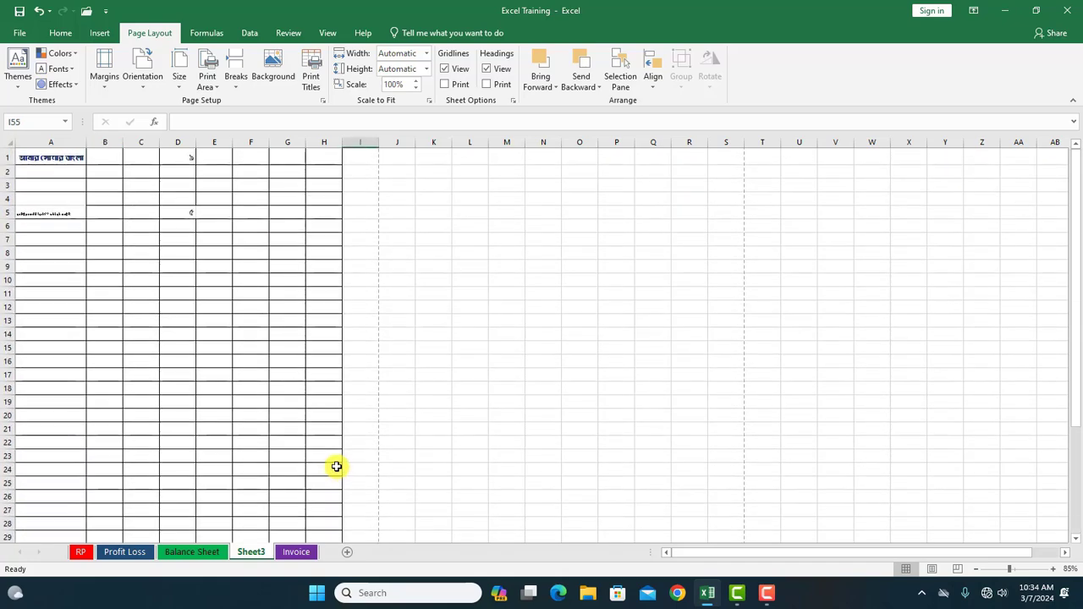
{"action": "scroll", "coordinate": [220, 391], "scroll_direction": "down", "scroll_amount": 7}
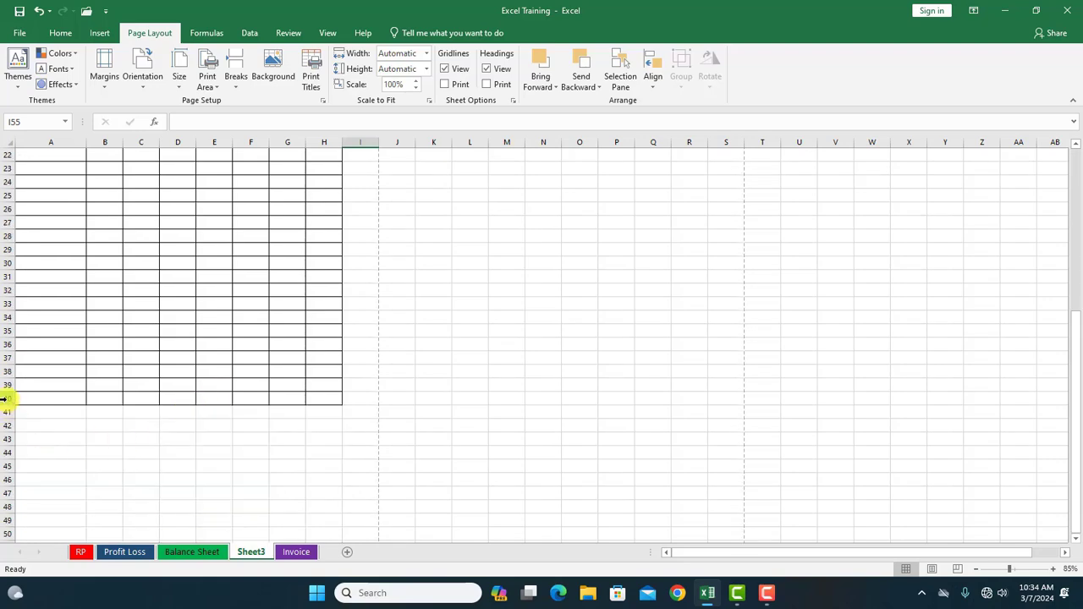
{"action": "left_click", "coordinate": [3, 398]}
{"action": "scroll", "coordinate": [57, 461], "scroll_direction": "down", "scroll_amount": 4}
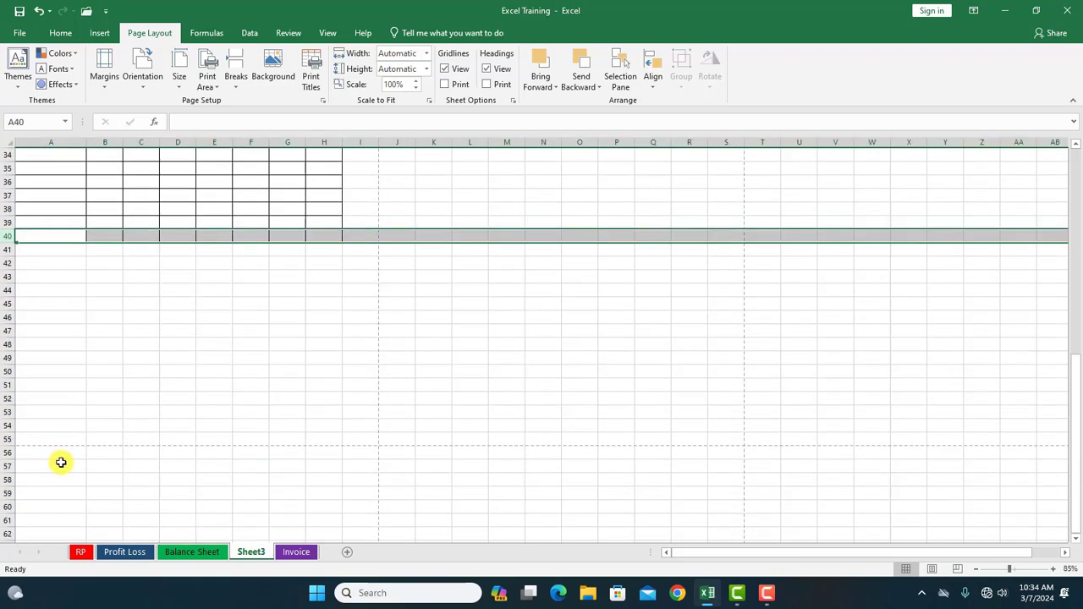
{"action": "scroll", "coordinate": [58, 461], "scroll_direction": "up", "scroll_amount": 1}
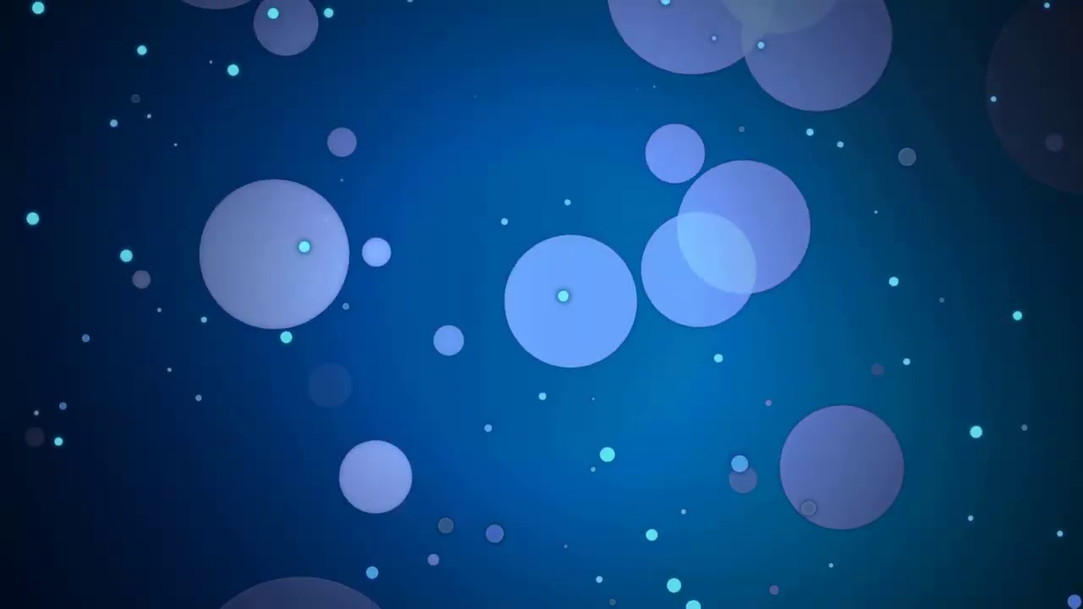